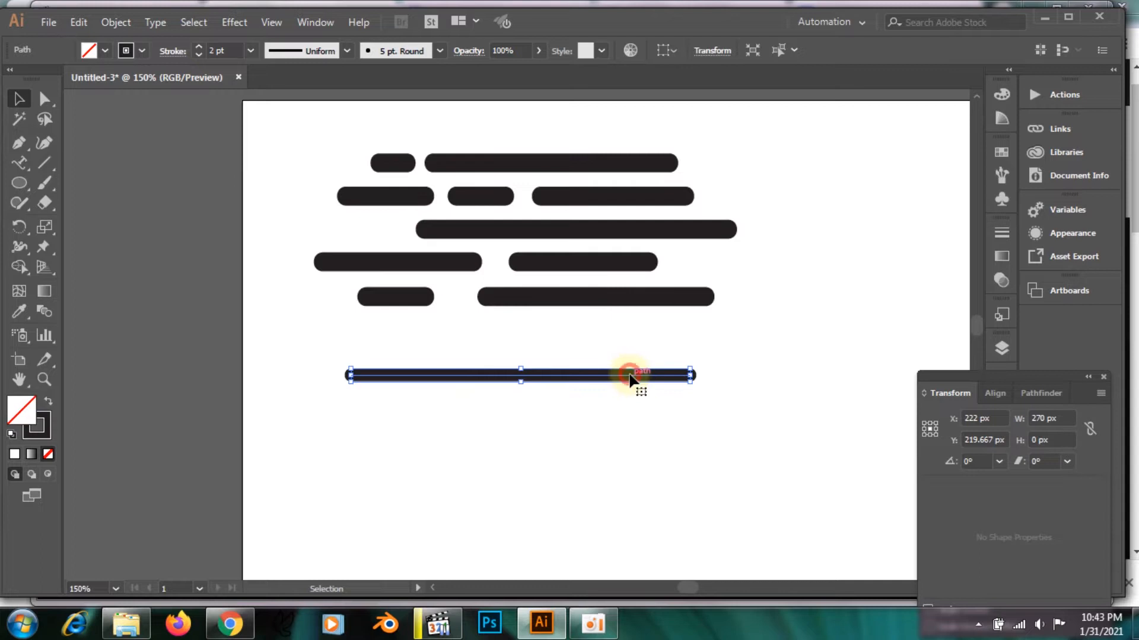
Step: Duplicate the lower horizontal line downward to make a stack of five parallel, roughly evenly spaced lines
{"action": "left_click_drag", "start_coordinate": [627, 381], "coordinate": [561, 403]}
{"action": "left_click", "coordinate": [611, 359]}
{"action": "key", "text": "Up"}
{"action": "key", "text": "Up"}
{"action": "key", "text": "Up"}
{"action": "key", "text": "Up"}
{"action": "left_click", "coordinate": [561, 398]}
{"action": "key", "text": "Up"}
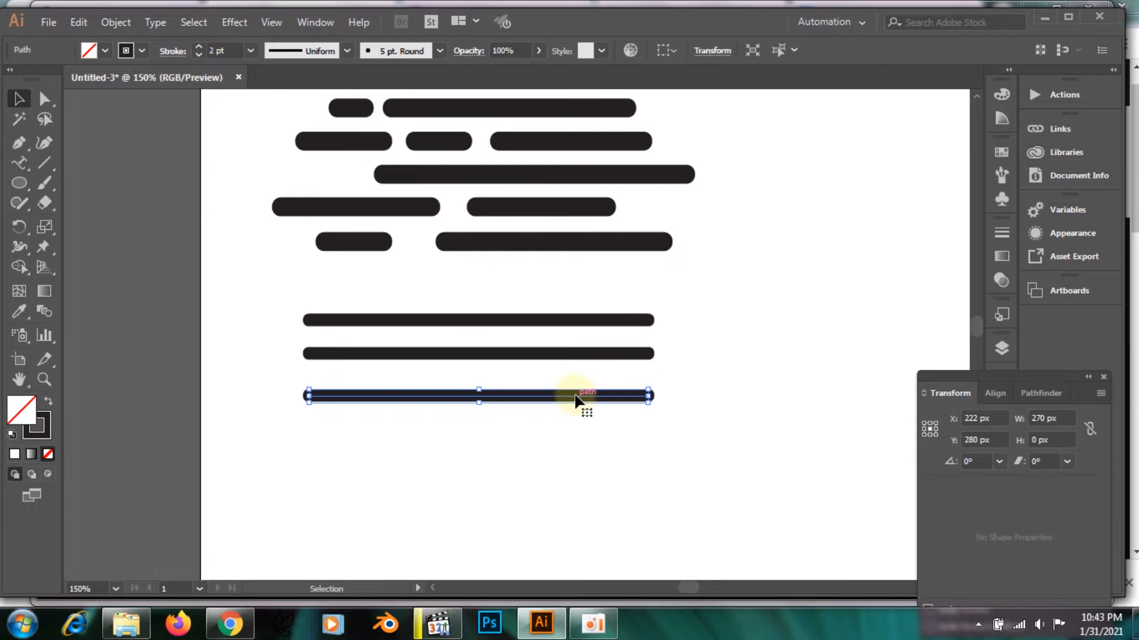
{"action": "left_click", "coordinate": [466, 355], "text": "shift"}
{"action": "left_click_drag", "start_coordinate": [486, 361], "coordinate": [490, 419]}
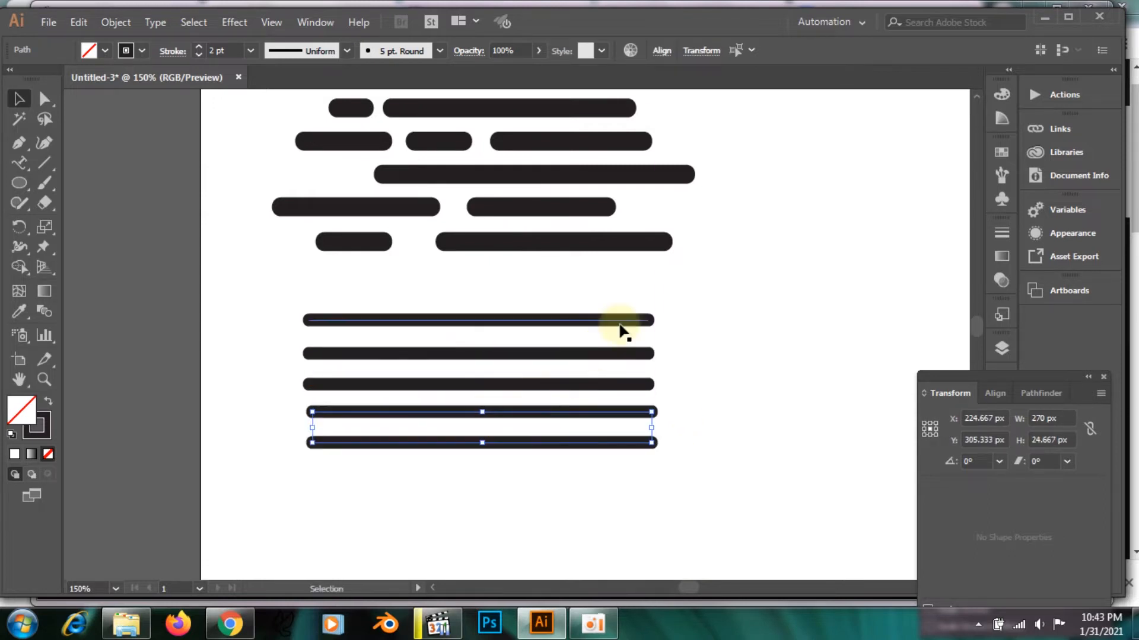
Step: Shorten the top line of the new stack from both ends, placing its end anchors at X 107 px and 348 px
{"action": "left_click", "coordinate": [603, 333]}
{"action": "left_click", "coordinate": [617, 323]}
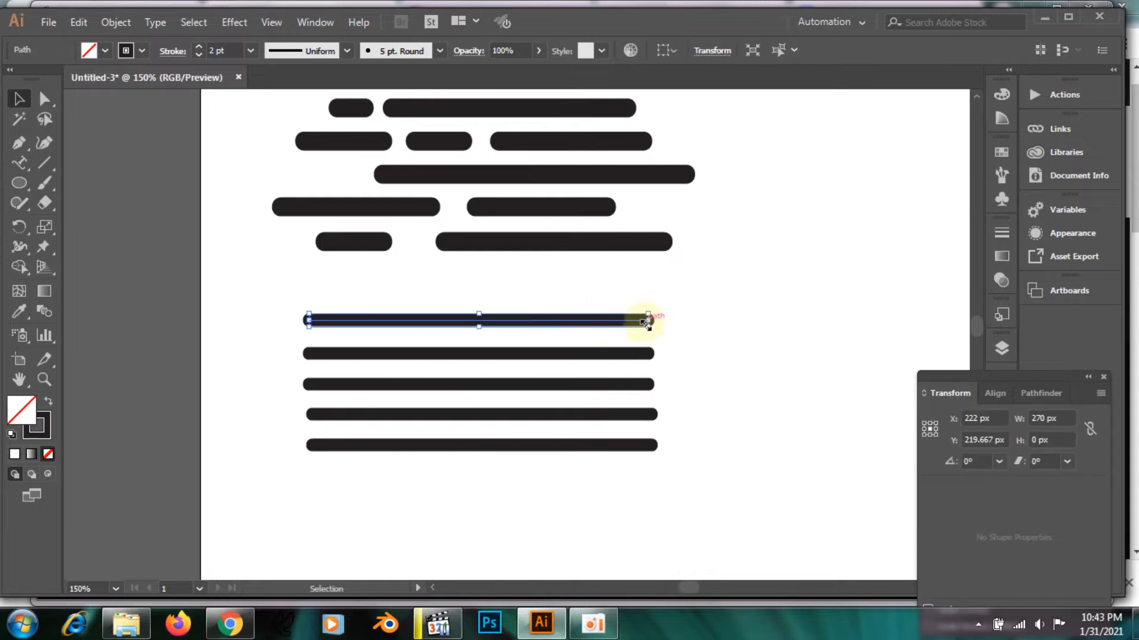
{"action": "left_click_drag", "start_coordinate": [712, 287], "coordinate": [776, 336]}
{"action": "left_click", "coordinate": [45, 99]}
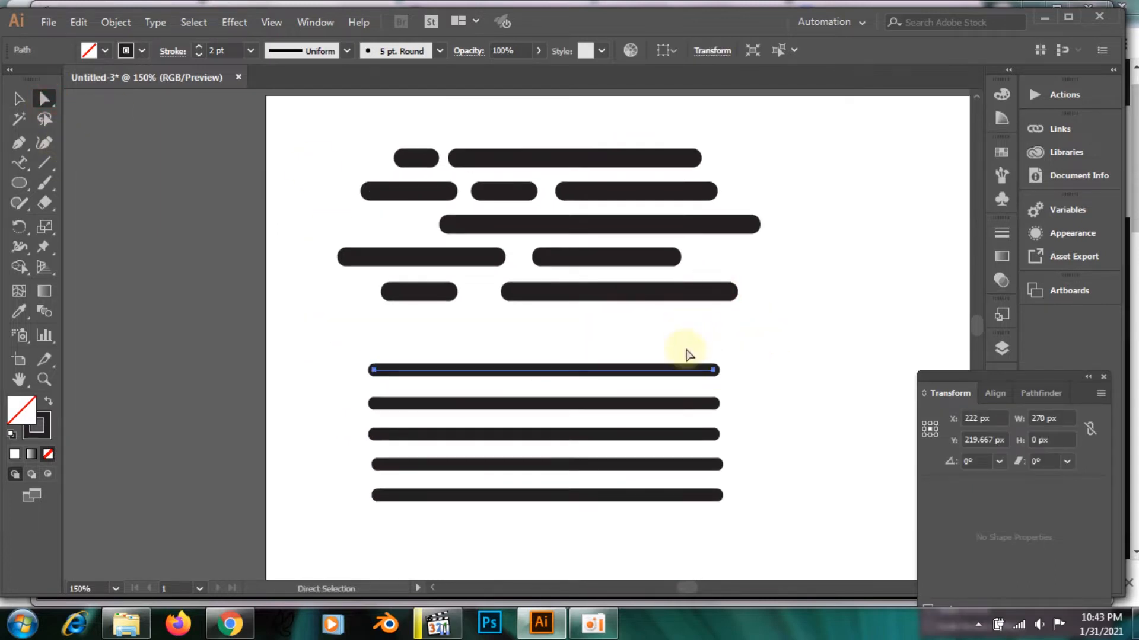
{"action": "left_click", "coordinate": [712, 370]}
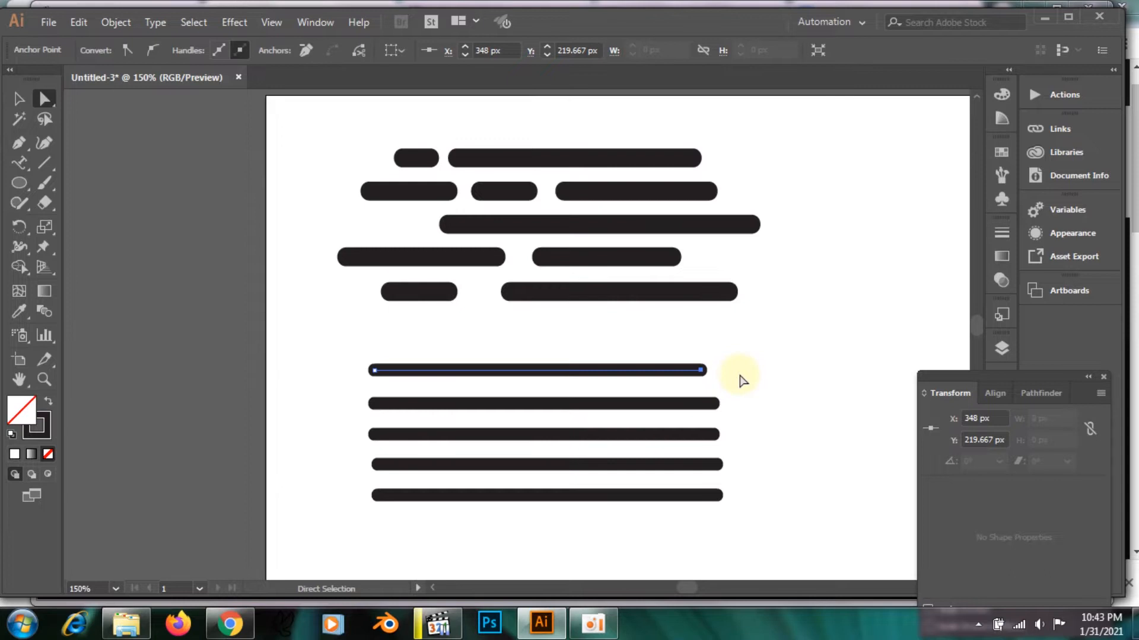
{"action": "left_click_drag", "start_coordinate": [372, 373], "coordinate": [398, 370]}
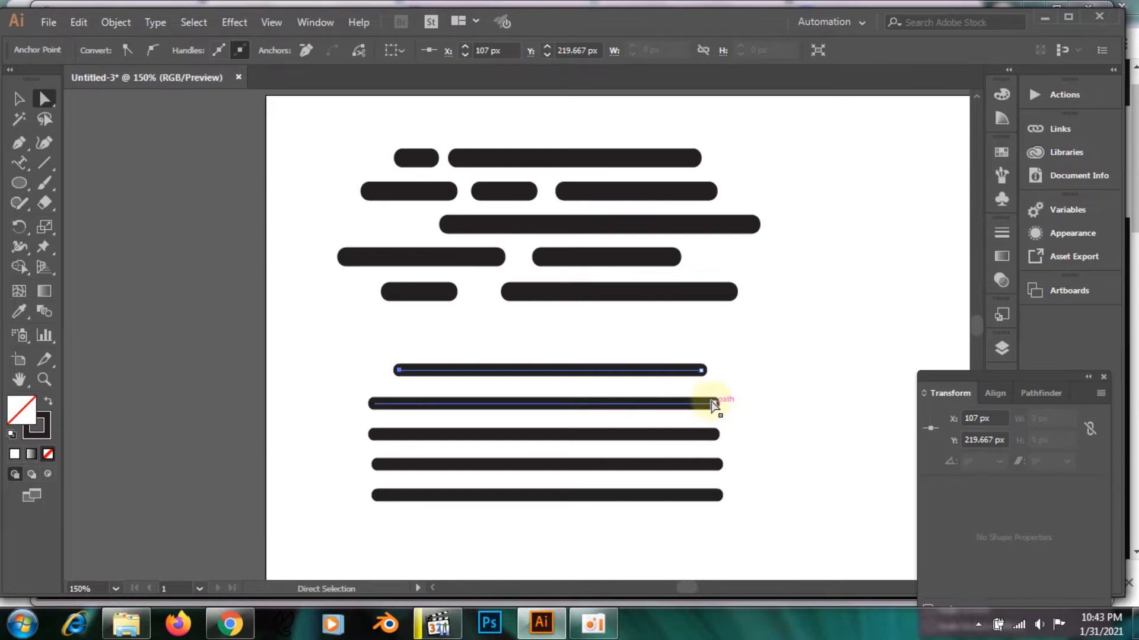
Step: Move the second line's right end inward and its left end outward, making it 250 px wide
{"action": "left_click_drag", "start_coordinate": [715, 409], "coordinate": [706, 408]}
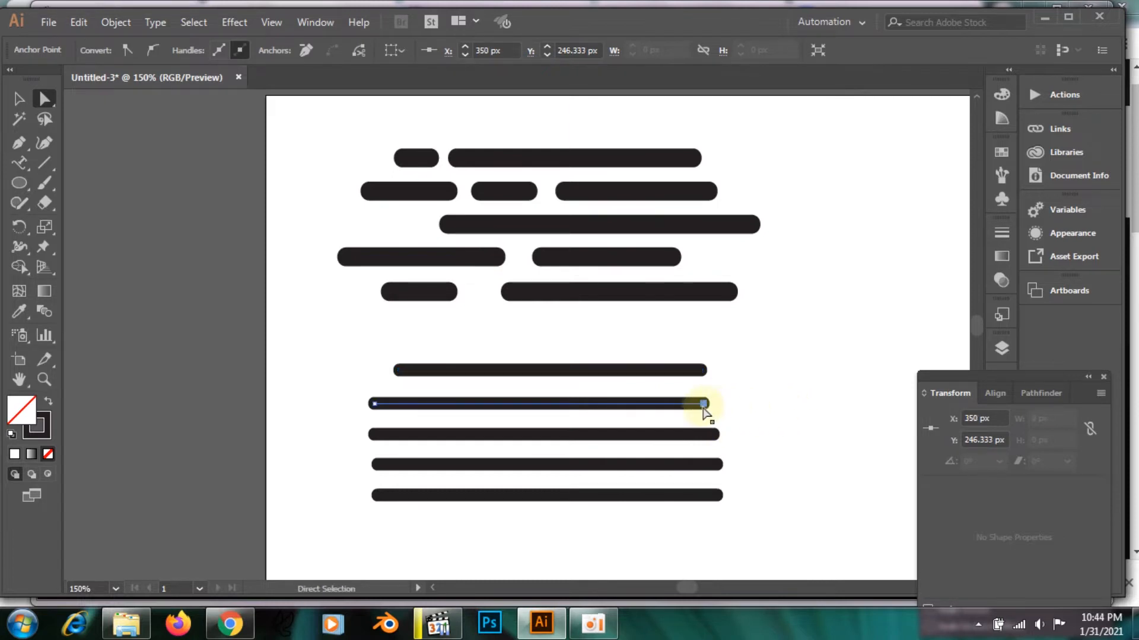
{"action": "left_click", "coordinate": [375, 404]}
{"action": "key", "text": "Left"}
{"action": "key", "text": "Left"}
{"action": "key", "text": "Left"}
{"action": "key", "text": "Left"}
{"action": "key", "text": "Left"}
{"action": "key", "text": "Left"}
{"action": "key", "text": "Left"}
{"action": "key", "text": "Left"}
{"action": "key", "text": "Left"}
{"action": "key", "text": "Left"}
{"action": "key", "text": "Left"}
{"action": "key", "text": "Left"}
{"action": "key", "text": "Left"}
{"action": "key", "text": "Left"}
{"action": "key", "text": "Left"}
{"action": "key", "text": "Left"}
{"action": "key", "text": "Left"}
{"action": "key", "text": "Left"}
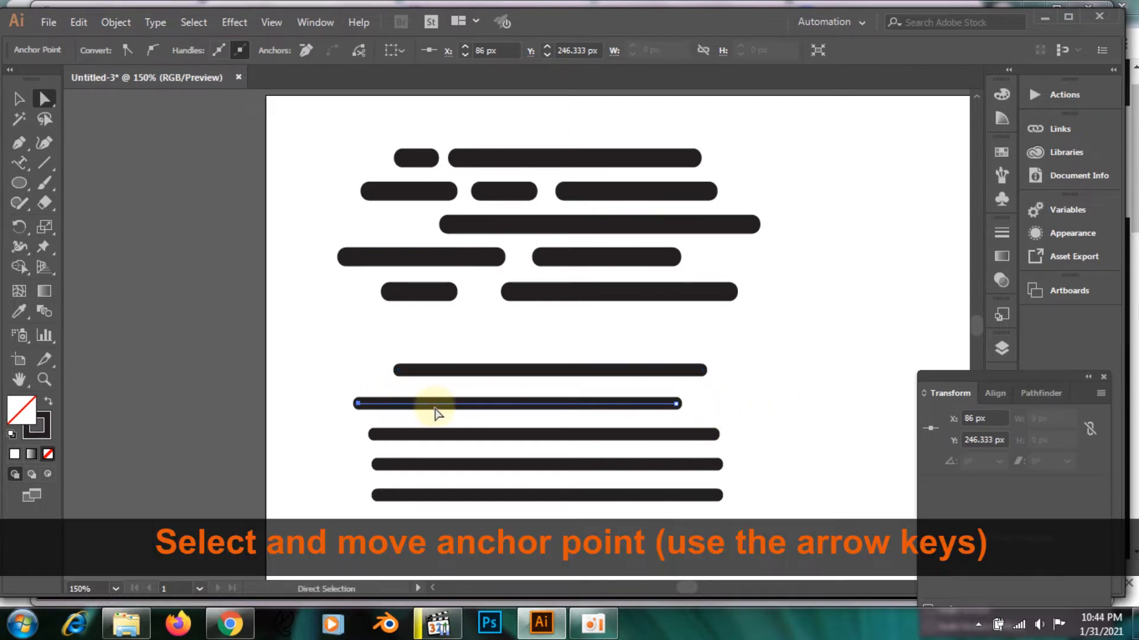
Step: Offset the third line to the right by moving its left end to X 123 px and extending its right end
{"action": "left_click", "coordinate": [376, 434]}
{"action": "key", "text": "Right"}
{"action": "key", "text": "Right"}
{"action": "key", "text": "Right"}
{"action": "key", "text": "Right"}
{"action": "key", "text": "Right"}
{"action": "key", "text": "Right"}
{"action": "key", "text": "Right"}
{"action": "key", "text": "Right"}
{"action": "key", "text": "Right"}
{"action": "key", "text": "Right"}
{"action": "key", "text": "Right"}
{"action": "key", "text": "Right"}
{"action": "key", "text": "Right"}
{"action": "key", "text": "Right"}
{"action": "key", "text": "Right"}
{"action": "key", "text": "Right"}
{"action": "key", "text": "Right"}
{"action": "key", "text": "Right"}
{"action": "key", "text": "Right"}
{"action": "key", "text": "Right"}
{"action": "key", "text": "Right"}
{"action": "key", "text": "Right"}
{"action": "key", "text": "Right"}
{"action": "key", "text": "Right"}
{"action": "key", "text": "Right"}
{"action": "key", "text": "Right"}
{"action": "key", "text": "Right"}
{"action": "key", "text": "Right"}
{"action": "key", "text": "Right"}
{"action": "key", "text": "Right"}
{"action": "key", "text": "Right"}
{"action": "key", "text": "Right"}
{"action": "key", "text": "Right"}
{"action": "key", "text": "Right"}
{"action": "key", "text": "Right"}
{"action": "key", "text": "Right"}
{"action": "key", "text": "Right"}
{"action": "key", "text": "Right"}
{"action": "key", "text": "Right"}
{"action": "key", "text": "Right"}
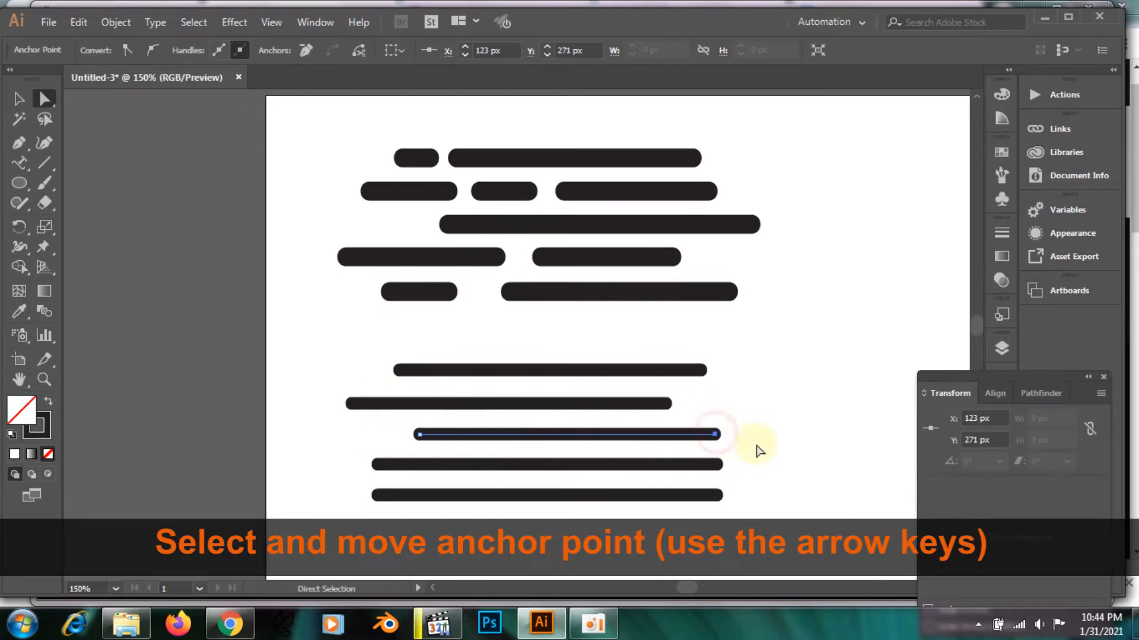
{"action": "key", "text": "Right"}
{"action": "key", "text": "Right"}
{"action": "key", "text": "Right"}
{"action": "key", "text": "Right"}
{"action": "key", "text": "Right"}
{"action": "key", "text": "Right"}
{"action": "key", "text": "Right"}
{"action": "key", "text": "Right"}
{"action": "key", "text": "Right"}
{"action": "key", "text": "Right"}
{"action": "key", "text": "Right"}
{"action": "key", "text": "Right"}
{"action": "key", "text": "Right"}
{"action": "key", "text": "Right"}
{"action": "key", "text": "Right"}
{"action": "key", "text": "Right"}
{"action": "key", "text": "Right"}
{"action": "key", "text": "Right"}
{"action": "key", "text": "Right"}
{"action": "key", "text": "Right"}
Step: Extend the fourth line's left end outward and pull its right end in to about X 337.7 px
{"action": "left_click", "coordinate": [386, 465]}
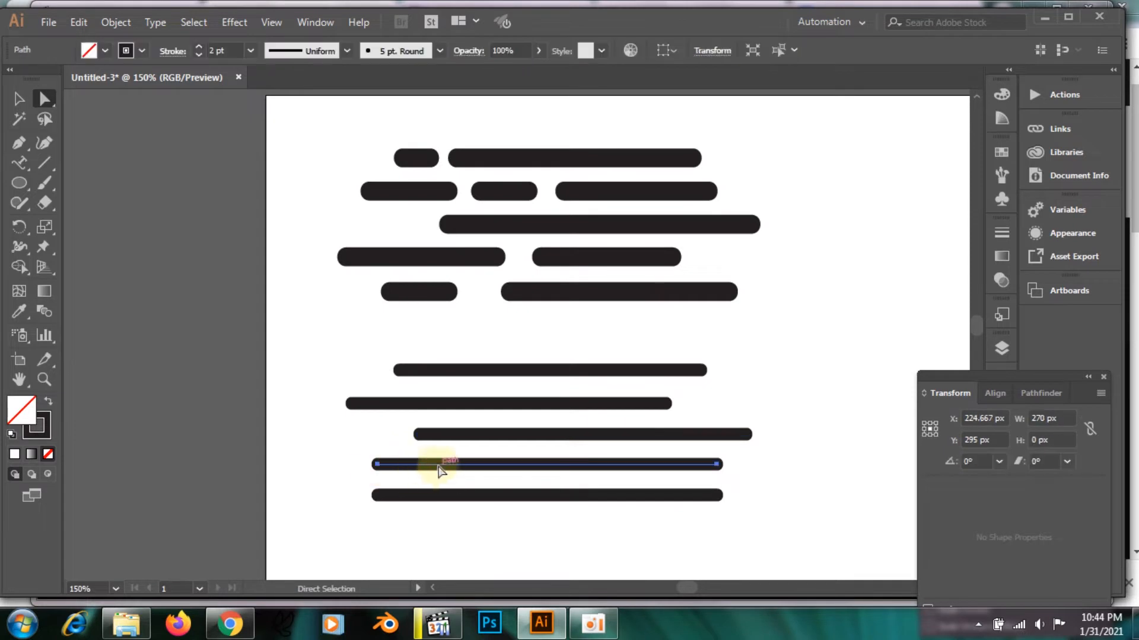
{"action": "key", "text": "Left"}
{"action": "key", "text": "Left"}
{"action": "key", "text": "Left"}
{"action": "key", "text": "Left"}
{"action": "key", "text": "Left"}
{"action": "key", "text": "Left"}
{"action": "key", "text": "Left"}
{"action": "key", "text": "Left"}
{"action": "key", "text": "Left"}
{"action": "key", "text": "Left"}
{"action": "key", "text": "Left"}
{"action": "left_click", "coordinate": [702, 466]}
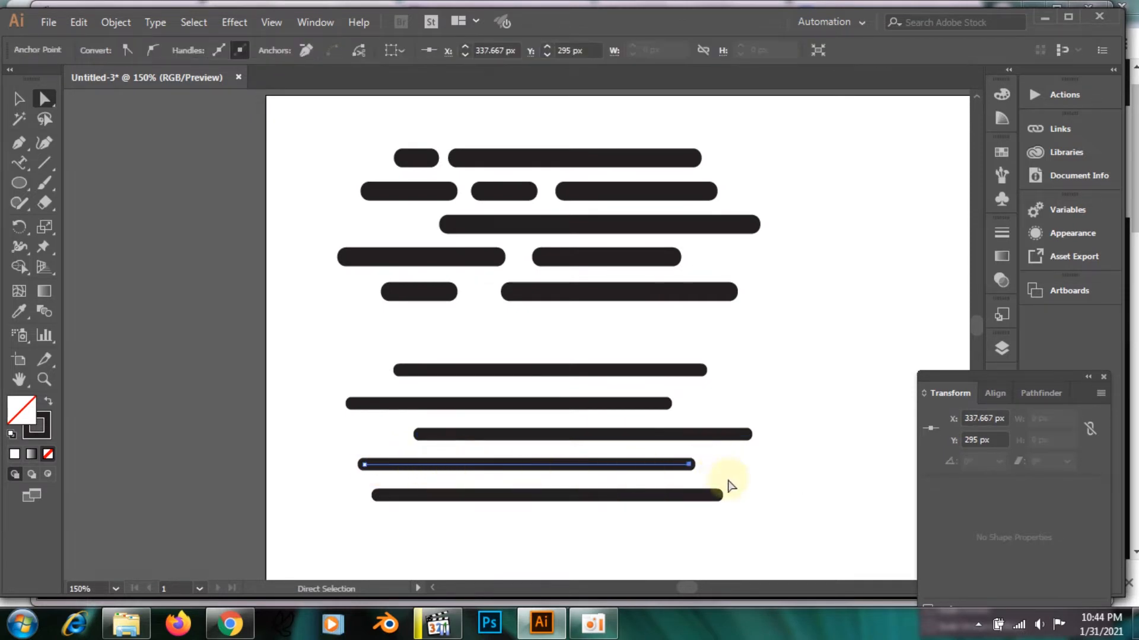
Step: Shorten the fifth line by moving its left end anchor to the right
{"action": "left_click", "coordinate": [377, 495]}
{"action": "key", "text": "Right"}
{"action": "key", "text": "Right"}
{"action": "key", "text": "Right"}
{"action": "key", "text": "Right"}
{"action": "key", "text": "Right"}
{"action": "key", "text": "Right"}
{"action": "key", "text": "Right"}
{"action": "key", "text": "Right"}
{"action": "key", "text": "Right"}
{"action": "key", "text": "Right"}
{"action": "key", "text": "Right"}
{"action": "key", "text": "Right"}
{"action": "key", "text": "Right"}
{"action": "key", "text": "Right"}
{"action": "key", "text": "Right"}
{"action": "key", "text": "Right"}
{"action": "key", "text": "Right"}
{"action": "key", "text": "Right"}
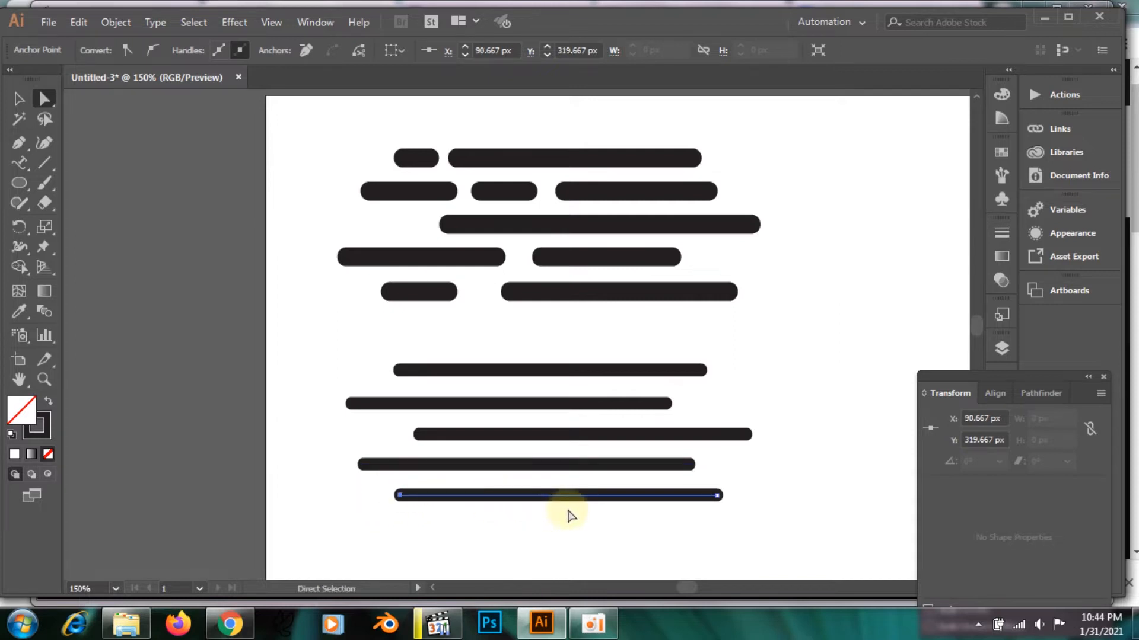
Step: Set the stroke of the new stack's top line to 3 pt and copy its appearance to the second line
{"action": "left_click", "coordinate": [491, 370]}
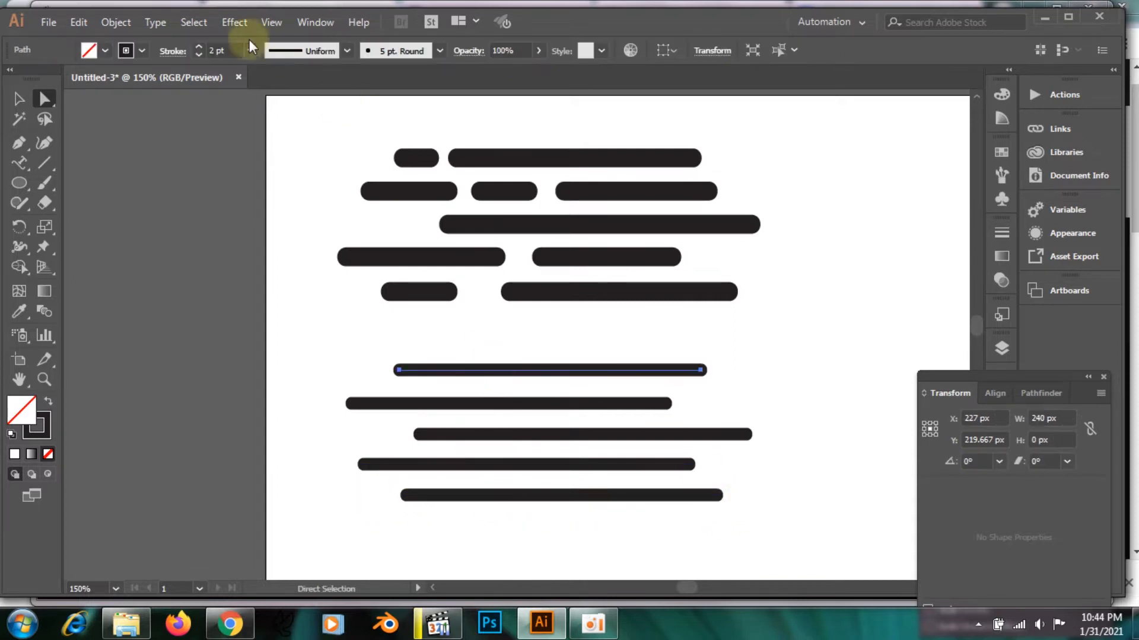
{"action": "left_click", "coordinate": [196, 45]}
{"action": "left_click", "coordinate": [491, 404]}
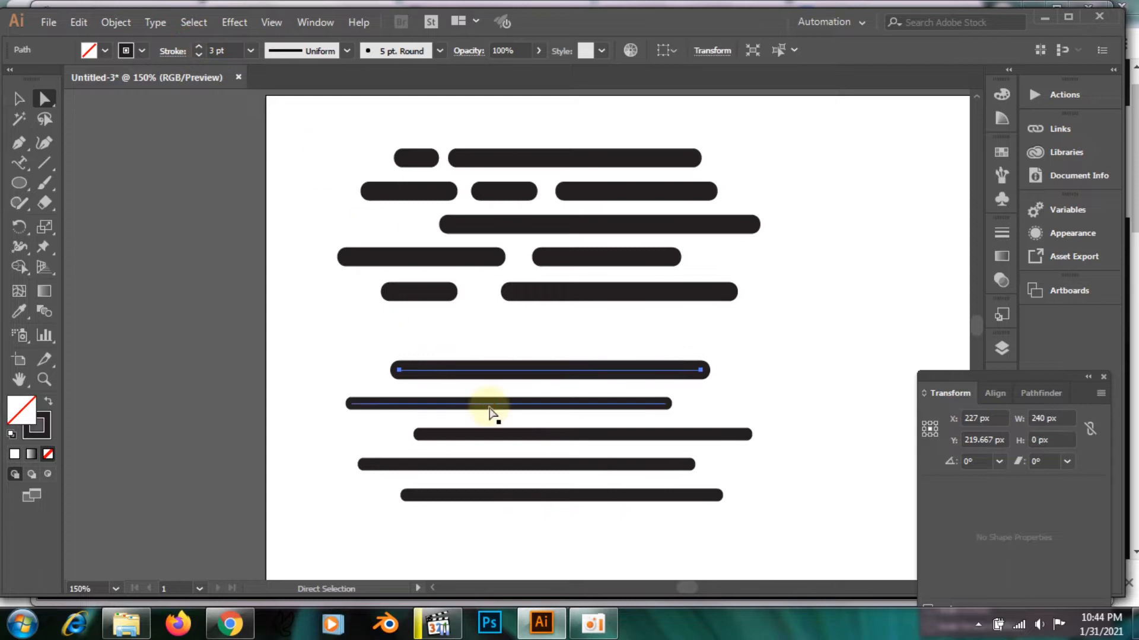
{"action": "left_click", "coordinate": [470, 373]}
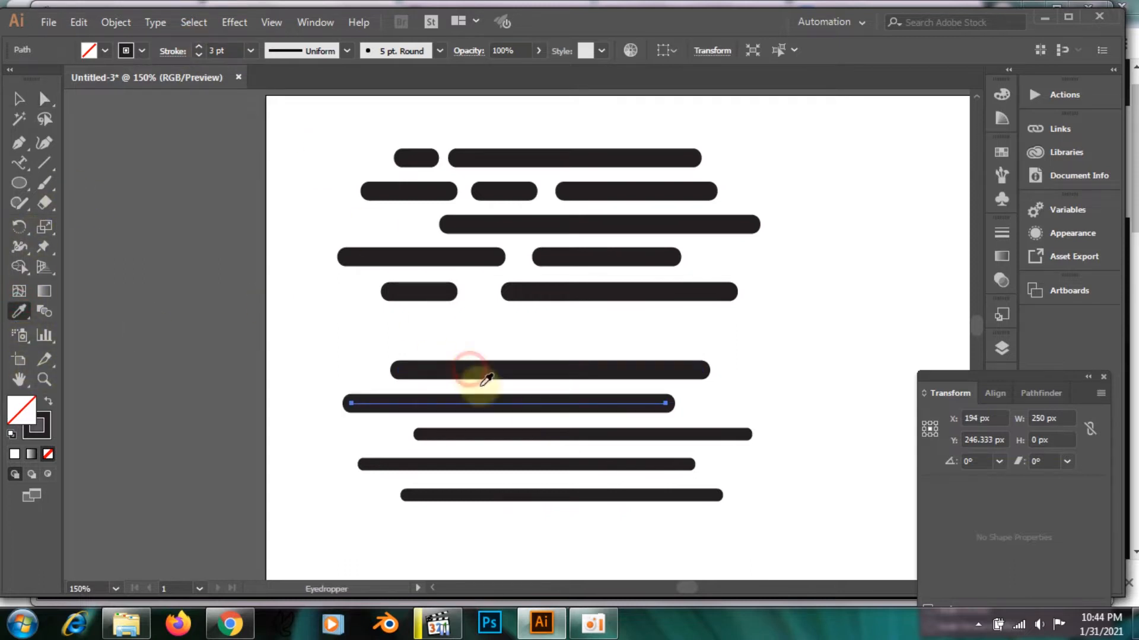
{"action": "key", "text": "v"}
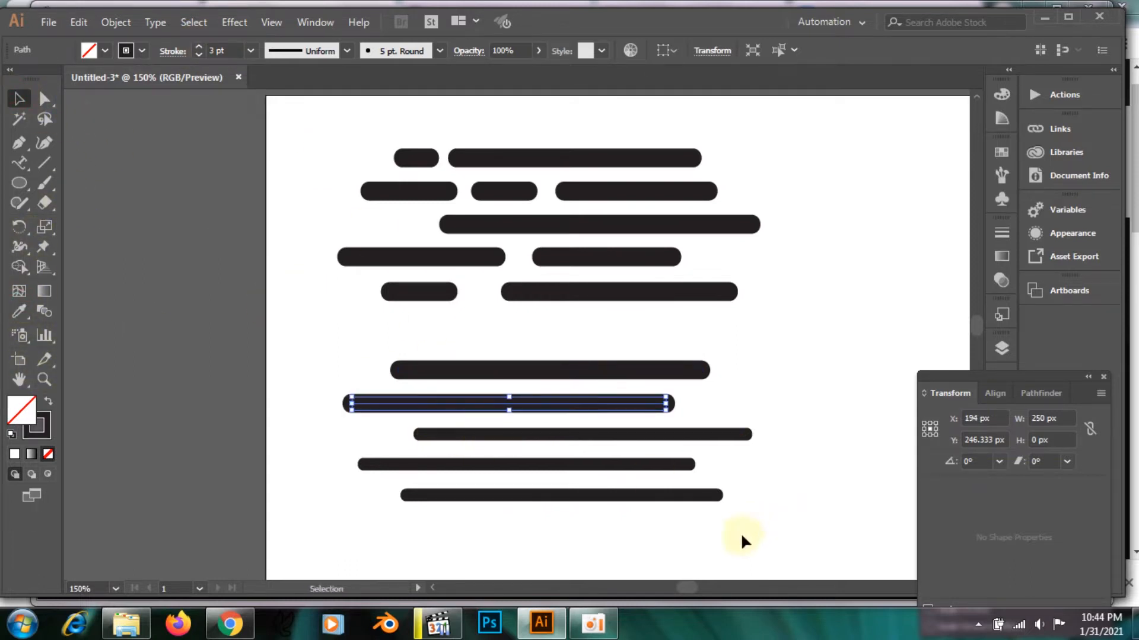
Step: Apply the top line's 3 pt stroke to the third, fourth and fifth lines with the Eyedropper, then deselect them
{"action": "left_click_drag", "start_coordinate": [741, 535], "coordinate": [656, 446]}
{"action": "left_click", "coordinate": [19, 311]}
{"action": "left_click", "coordinate": [436, 369]}
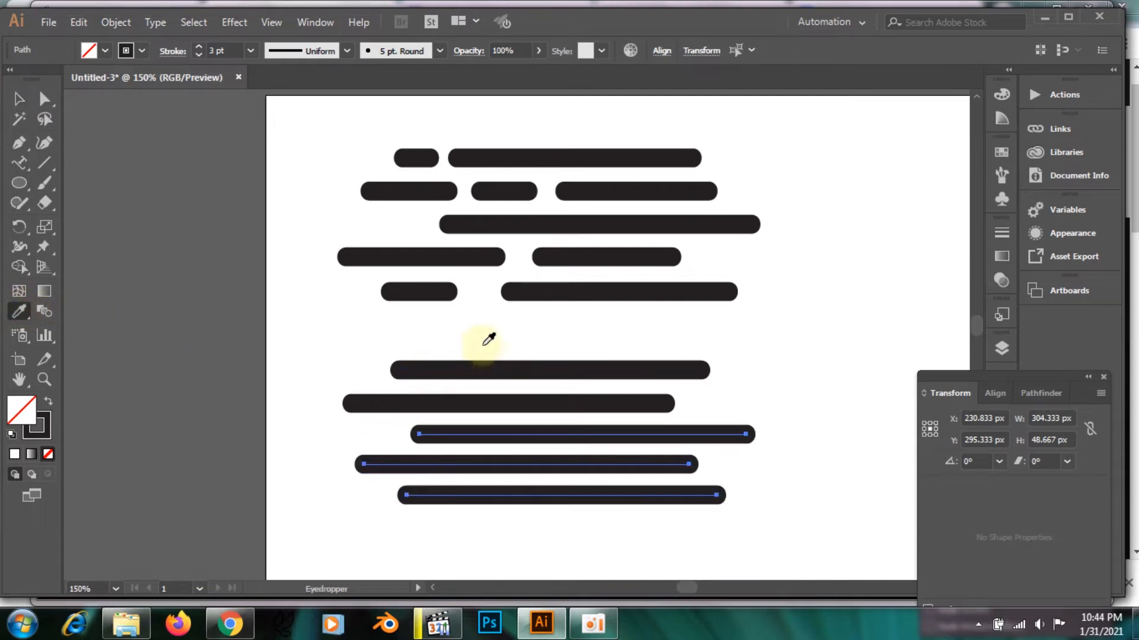
{"action": "left_click", "coordinate": [20, 99]}
{"action": "left_click", "coordinate": [855, 437]}
Step: Adjust the vertical positions of the thickened lines so the gaps between them are more even
{"action": "key", "text": "space"}
{"action": "left_click_drag", "start_coordinate": [765, 451], "coordinate": [770, 383]}
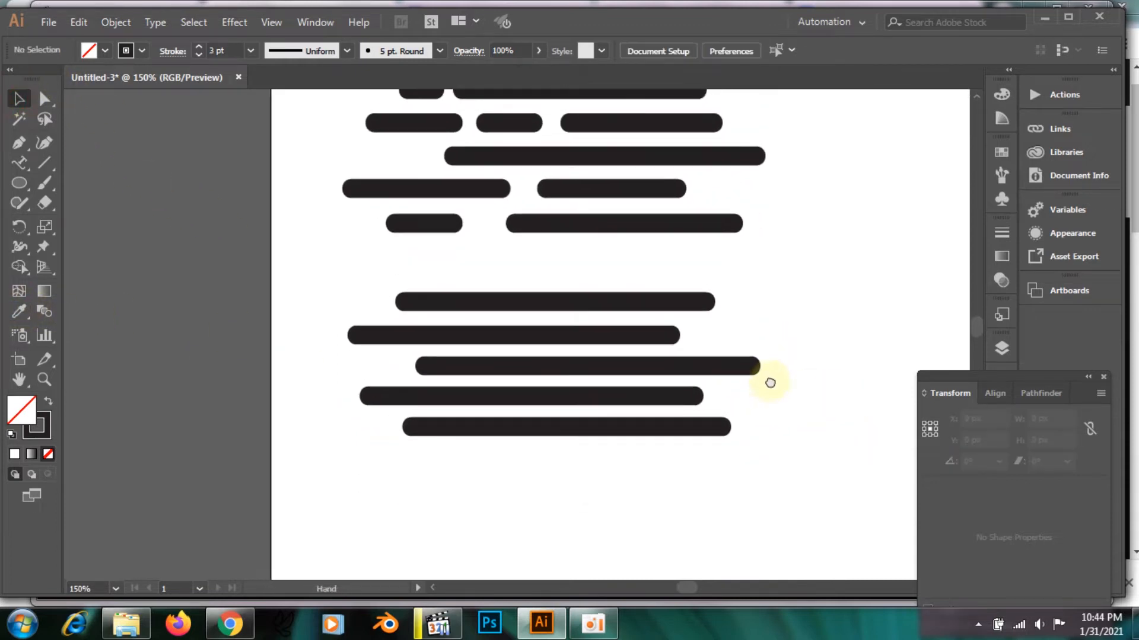
{"action": "left_click_drag", "start_coordinate": [691, 432], "coordinate": [691, 445]}
{"action": "left_click", "coordinate": [648, 402]}
{"action": "left_click_drag", "start_coordinate": [647, 397], "coordinate": [648, 401]}
{"action": "left_click_drag", "start_coordinate": [711, 372], "coordinate": [712, 375]}
{"action": "left_click", "coordinate": [779, 520]}
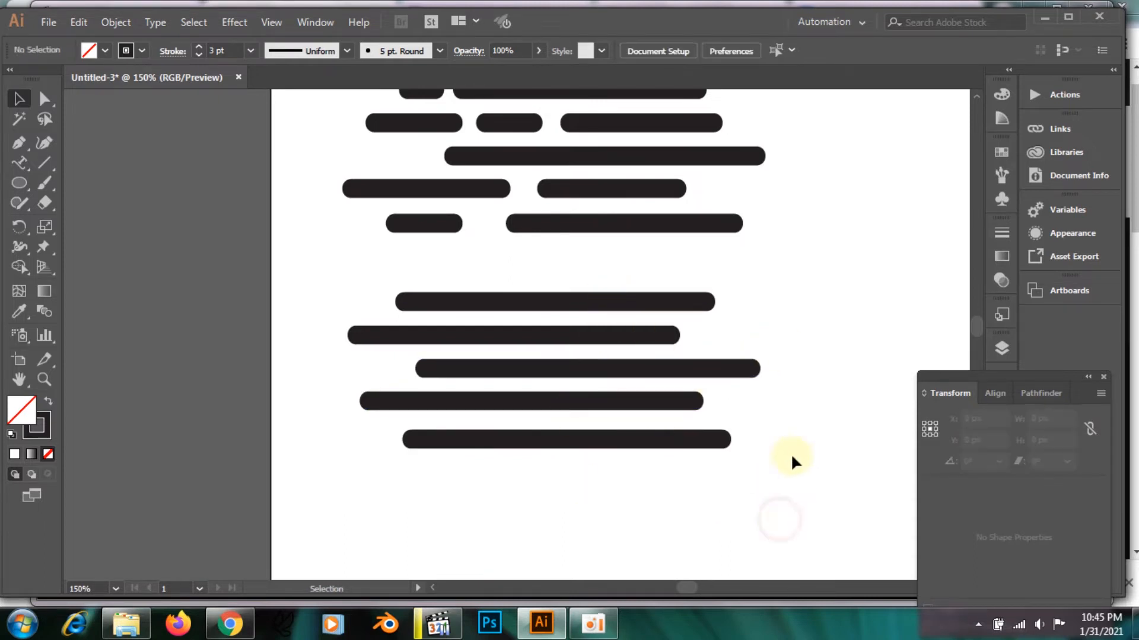
{"action": "left_click_drag", "start_coordinate": [672, 446], "coordinate": [672, 450]}
{"action": "left_click_drag", "start_coordinate": [682, 403], "coordinate": [688, 377]}
{"action": "left_click", "coordinate": [603, 302]}
{"action": "left_click", "coordinate": [795, 328]}
Step: Add two anchor points with the Pen tool near the new top line's left end, at about X 131 and 146 px
{"action": "left_click", "coordinate": [467, 304]}
{"action": "key", "text": "p"}
{"action": "left_click_drag", "start_coordinate": [484, 352], "coordinate": [546, 457]}
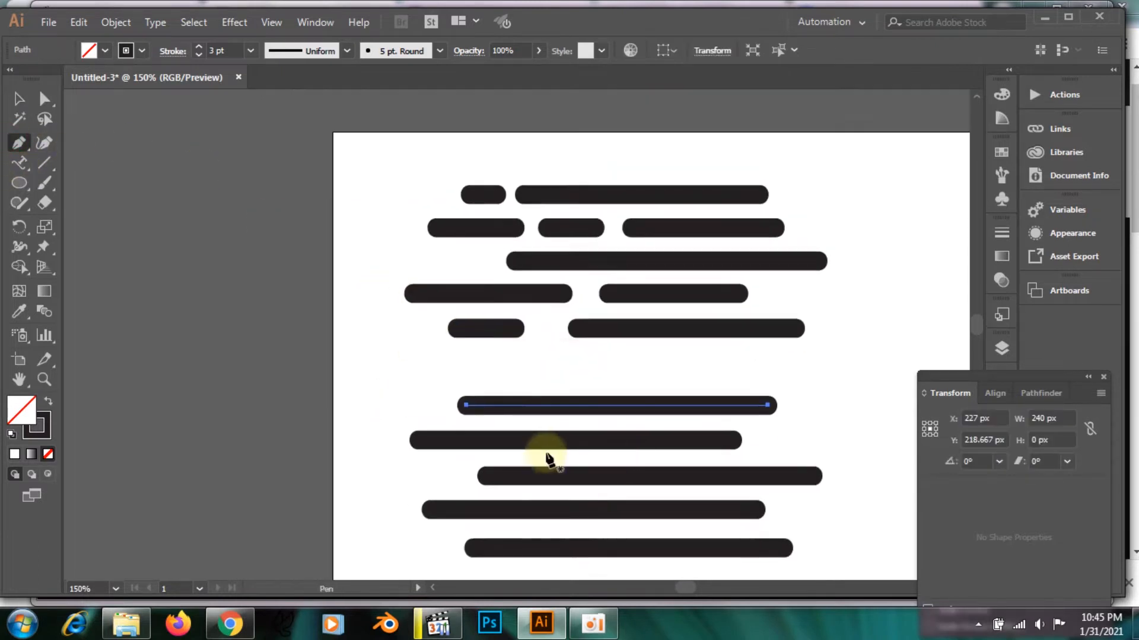
{"action": "left_click", "coordinate": [497, 405]}
{"action": "left_click", "coordinate": [514, 405]}
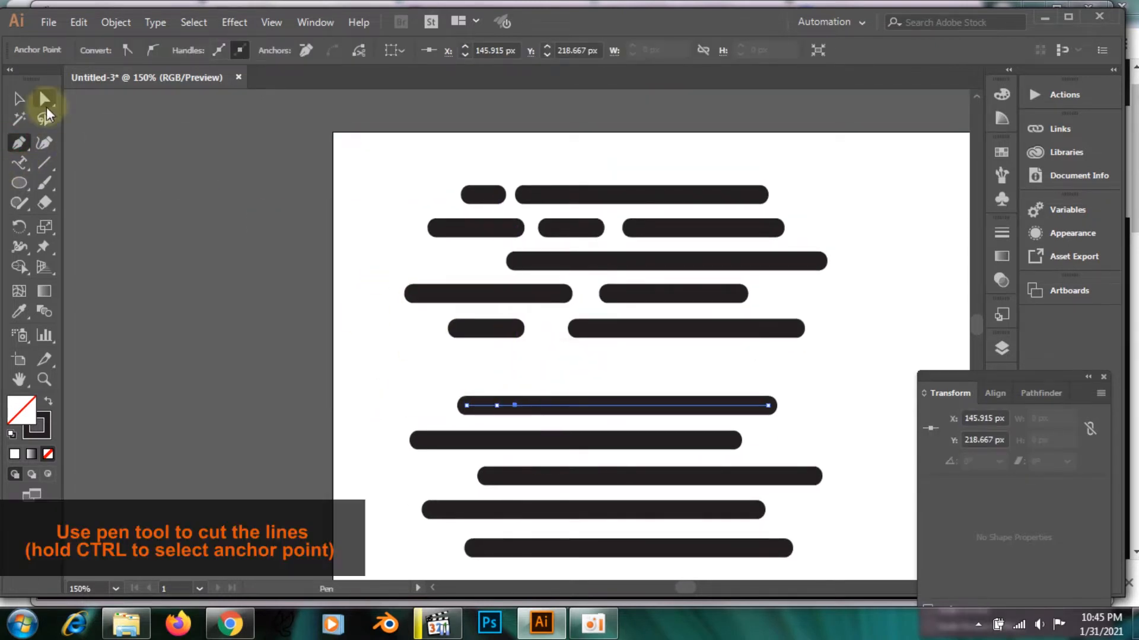
Step: Delete the segment between the two added anchor points to cut a gap in the top line
{"action": "left_click", "coordinate": [48, 102]}
{"action": "left_click_drag", "start_coordinate": [500, 403], "coordinate": [512, 421]}
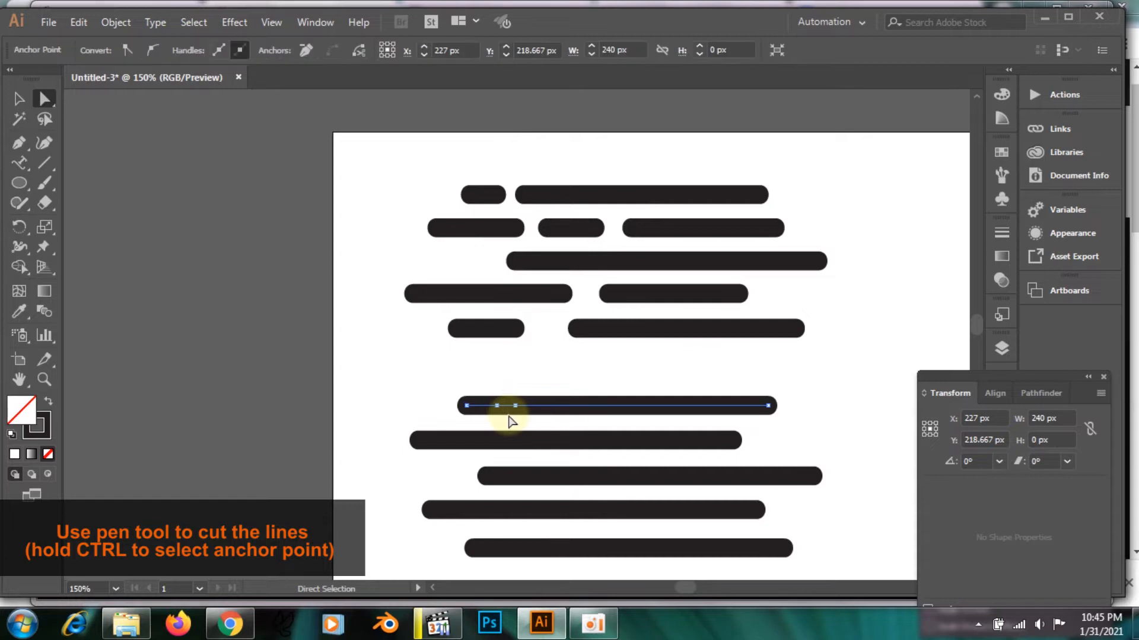
{"action": "key", "text": "Delete"}
Step: Move the cut end of the top line's short left piece outward to about X 128 px
{"action": "left_click", "coordinate": [497, 408]}
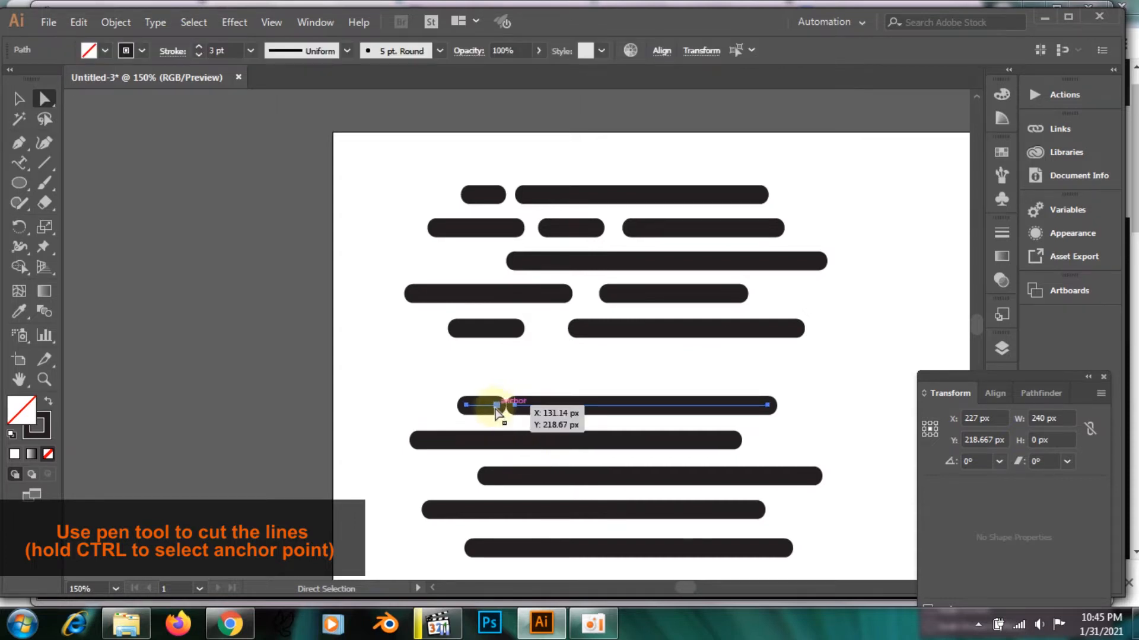
{"action": "right_click", "coordinate": [500, 415]}
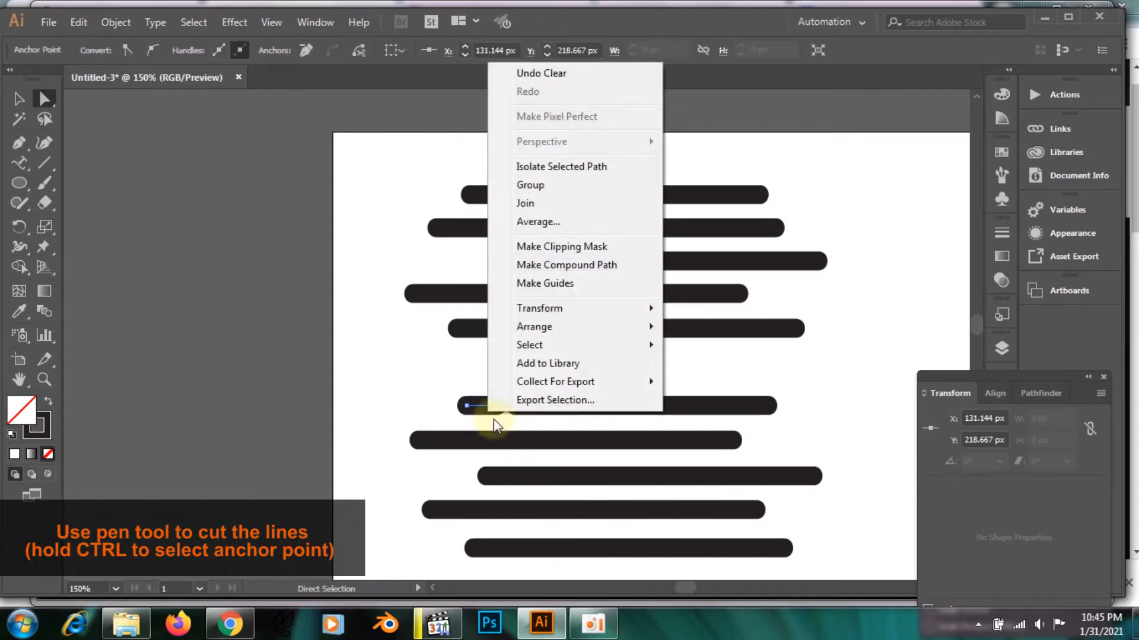
{"action": "left_click", "coordinate": [476, 402]}
{"action": "left_click", "coordinate": [495, 407]}
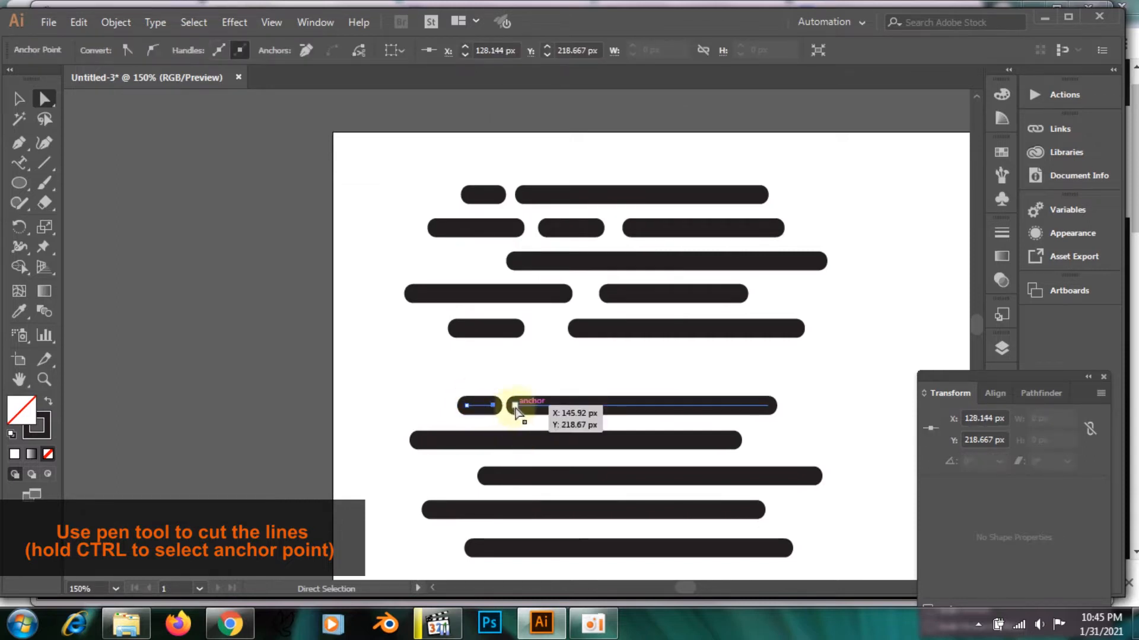
Step: Widen the top line's gap by nudging the long right piece's cut end to about X 155 px
{"action": "key", "text": "Right"}
{"action": "key", "text": "Right"}
{"action": "key", "text": "Right"}
{"action": "key", "text": "Right"}
{"action": "key", "text": "Right"}
{"action": "key", "text": "Right"}
{"action": "key", "text": "Right"}
{"action": "key", "text": "Right"}
{"action": "key", "text": "Right"}
{"action": "key", "text": "Right"}
{"action": "key", "text": "Right"}
{"action": "key", "text": "Right"}
{"action": "key", "text": "Right"}
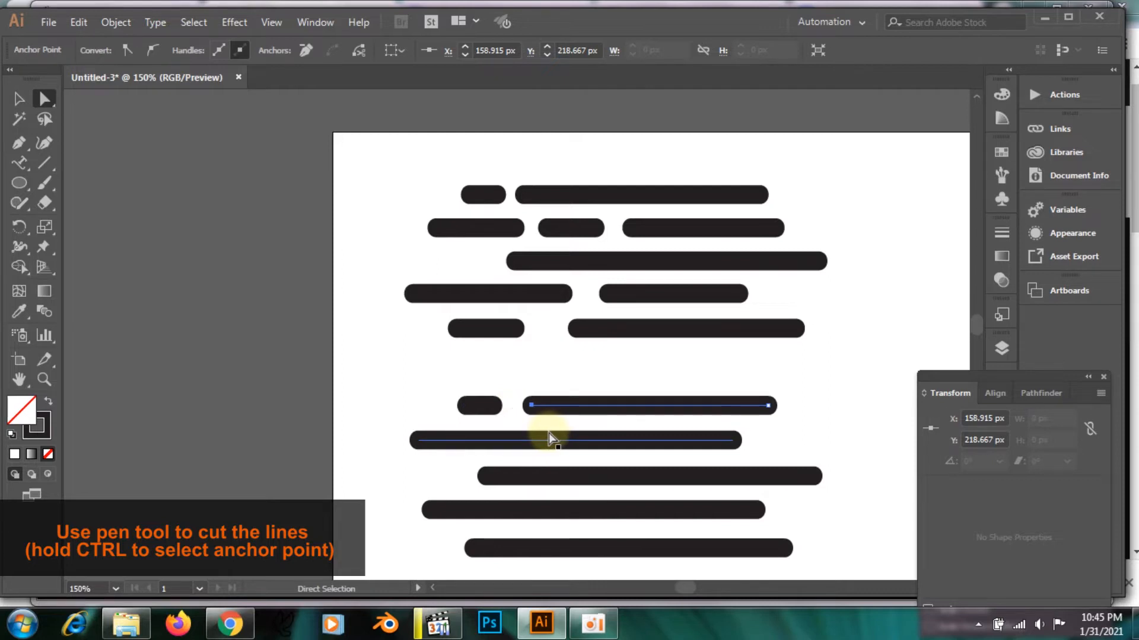
{"action": "key", "text": "Left"}
{"action": "key", "text": "Left"}
{"action": "key", "text": "Left"}
{"action": "key", "text": "Left"}
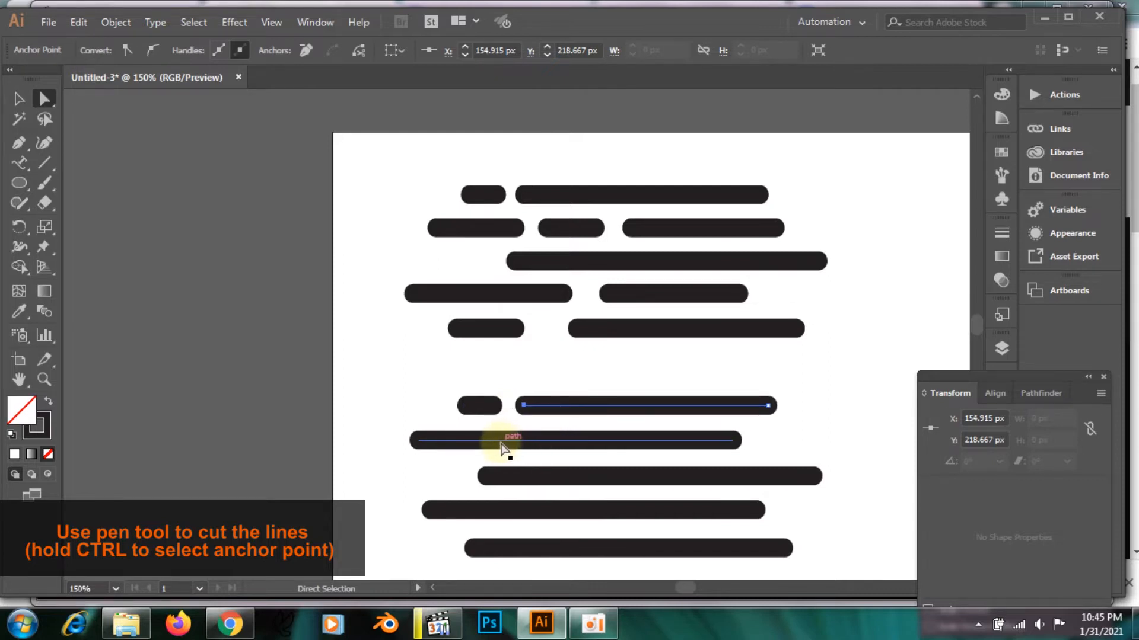
Step: Add four anchor points along the second line with the Pen tool, including ones at about X 153, 171 and 236 px
{"action": "left_click", "coordinate": [481, 445]}
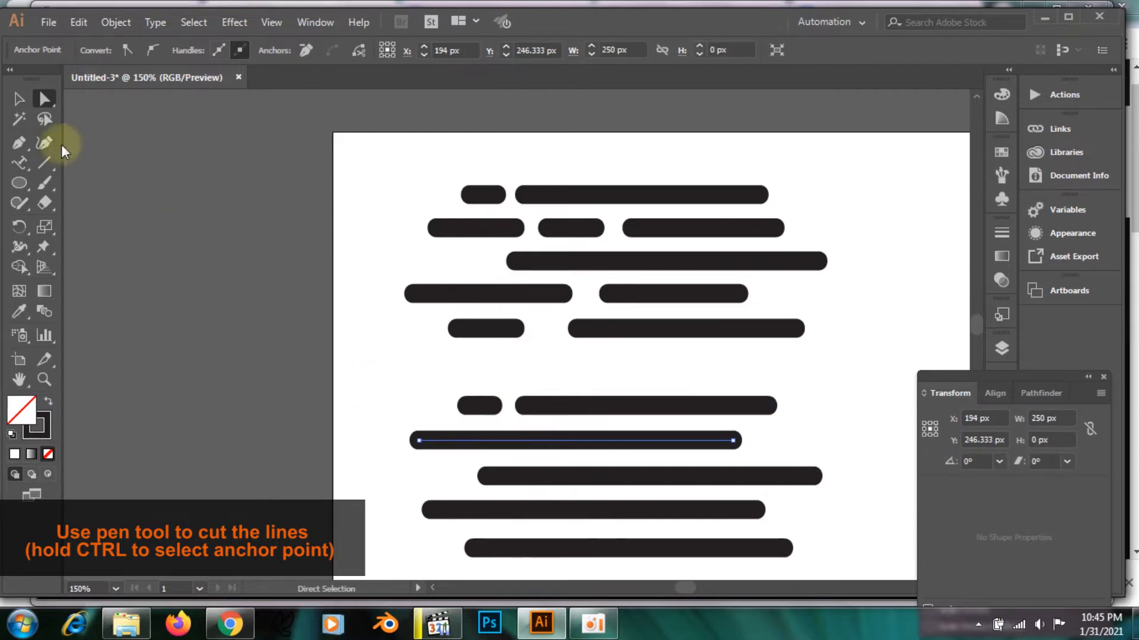
{"action": "left_click", "coordinate": [17, 142]}
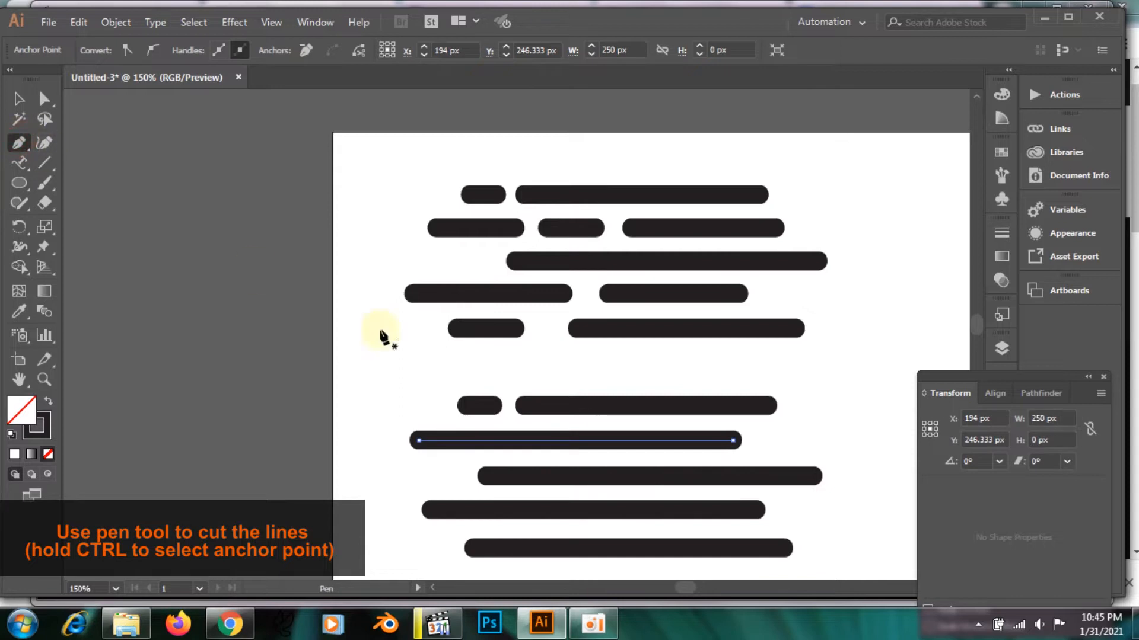
{"action": "left_click", "coordinate": [523, 441]}
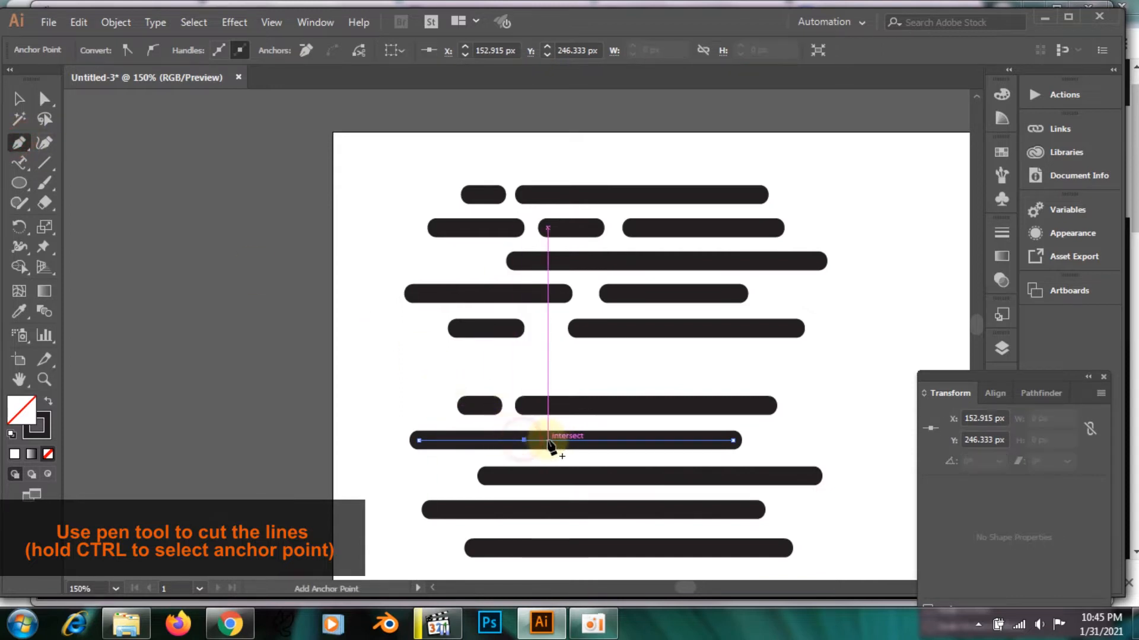
{"action": "left_click", "coordinate": [547, 440]}
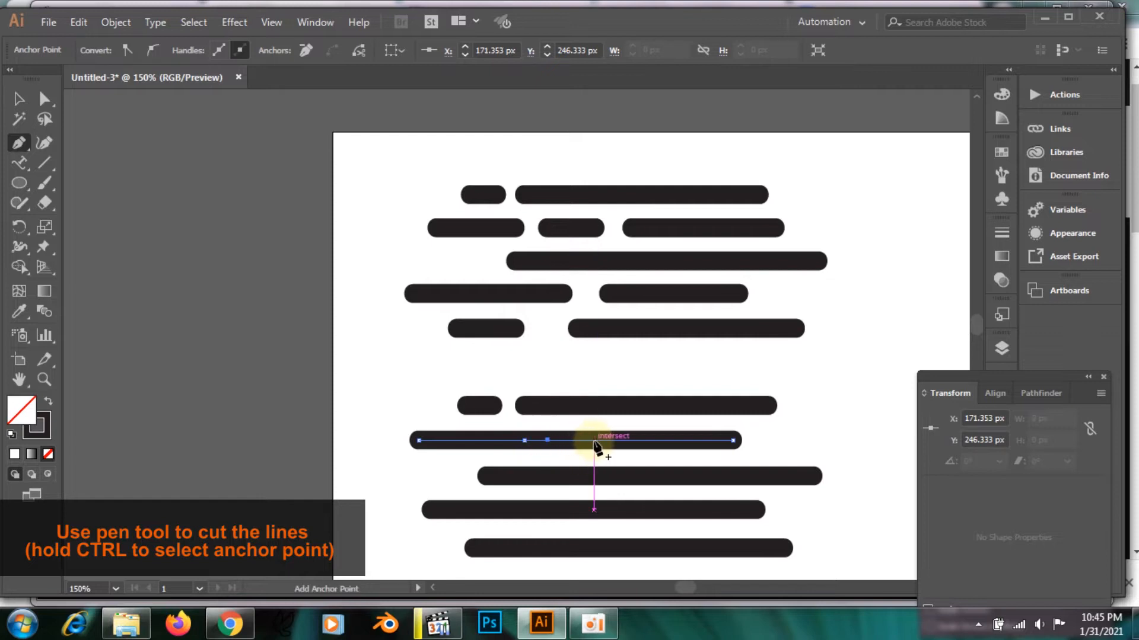
{"action": "left_click", "coordinate": [593, 441]}
{"action": "left_click", "coordinate": [629, 441]}
Step: Delete the segments within both anchor pairs to cut two gaps in the second line, and adjust the middle piece's left end to about X 172 px
{"action": "left_click", "coordinate": [45, 99]}
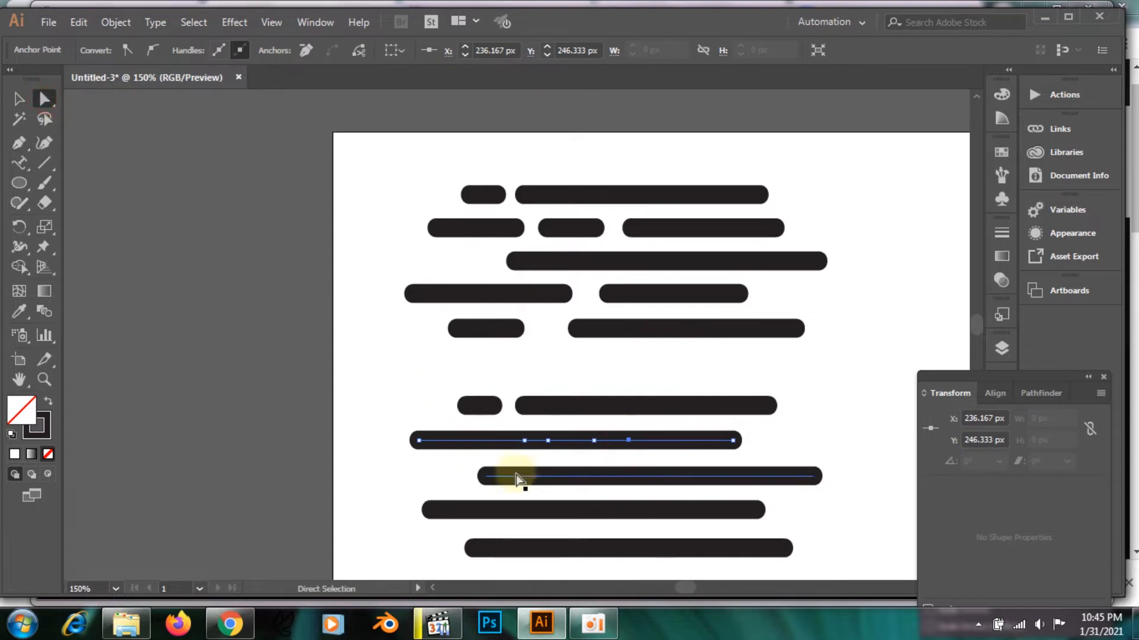
{"action": "left_click_drag", "start_coordinate": [532, 423], "coordinate": [545, 456]}
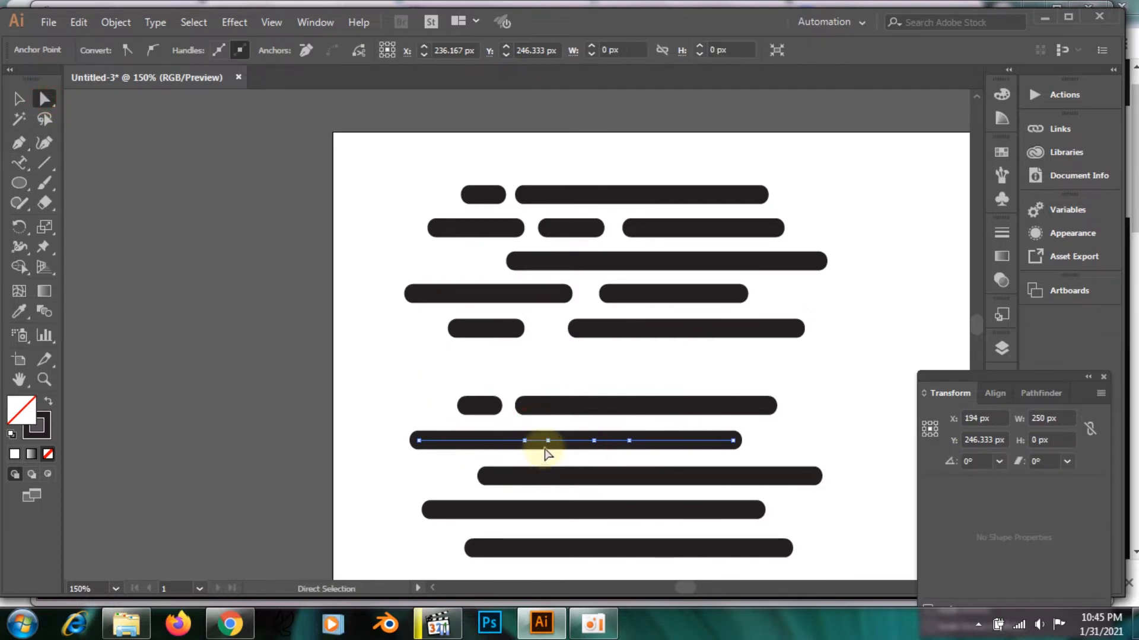
{"action": "key", "text": "Delete"}
{"action": "left_click_drag", "start_coordinate": [602, 425], "coordinate": [618, 458]}
{"action": "key", "text": "Delete"}
{"action": "left_click", "coordinate": [546, 440]}
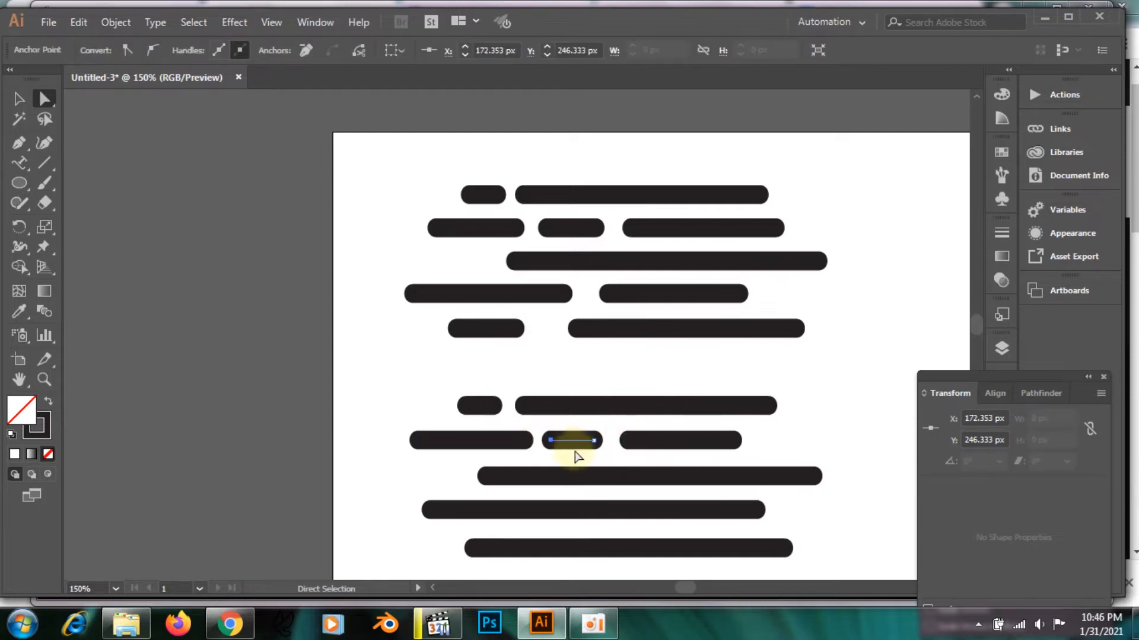
Step: Shorten the third line slightly by moving its left end anchor point to X 126 px
{"action": "left_click", "coordinate": [539, 476]}
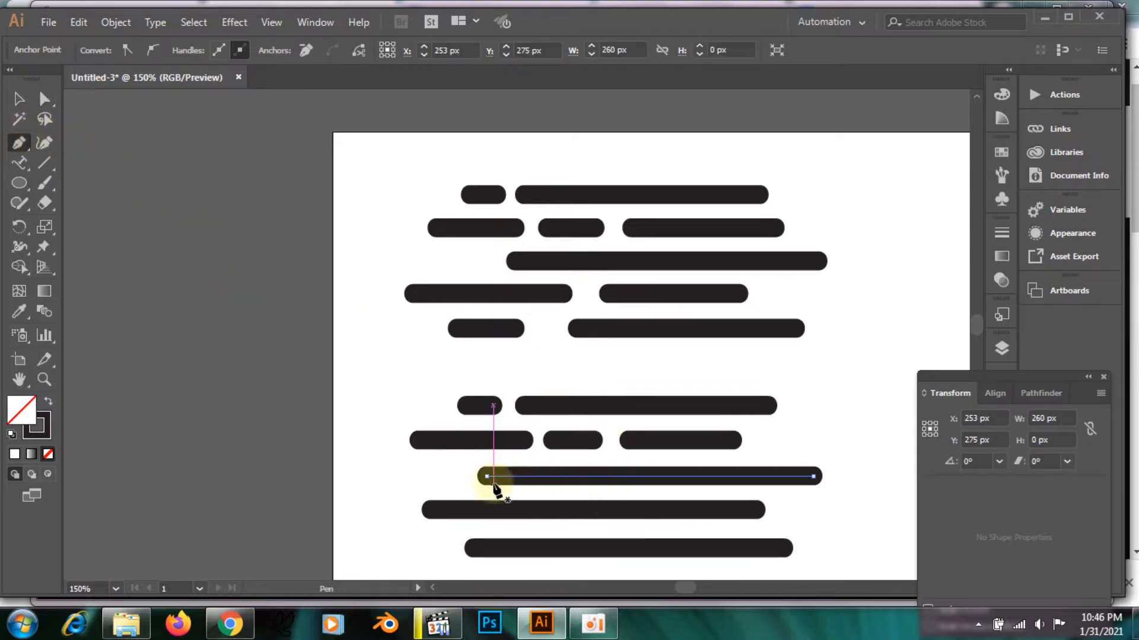
{"action": "left_click", "coordinate": [45, 99]}
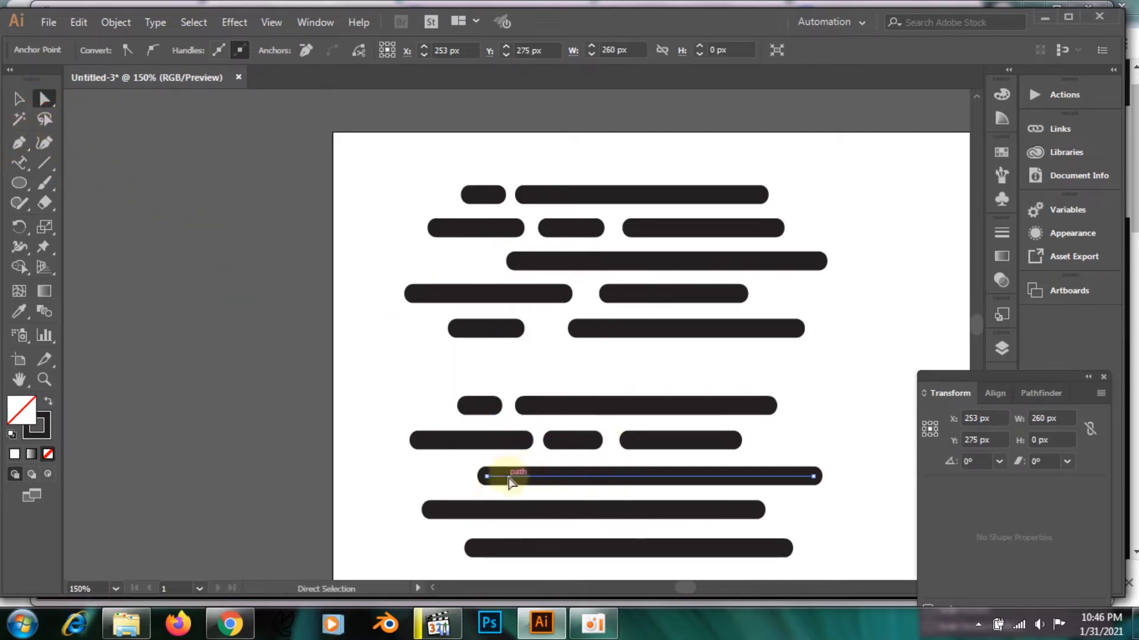
{"action": "left_click_drag", "start_coordinate": [486, 477], "coordinate": [490, 476]}
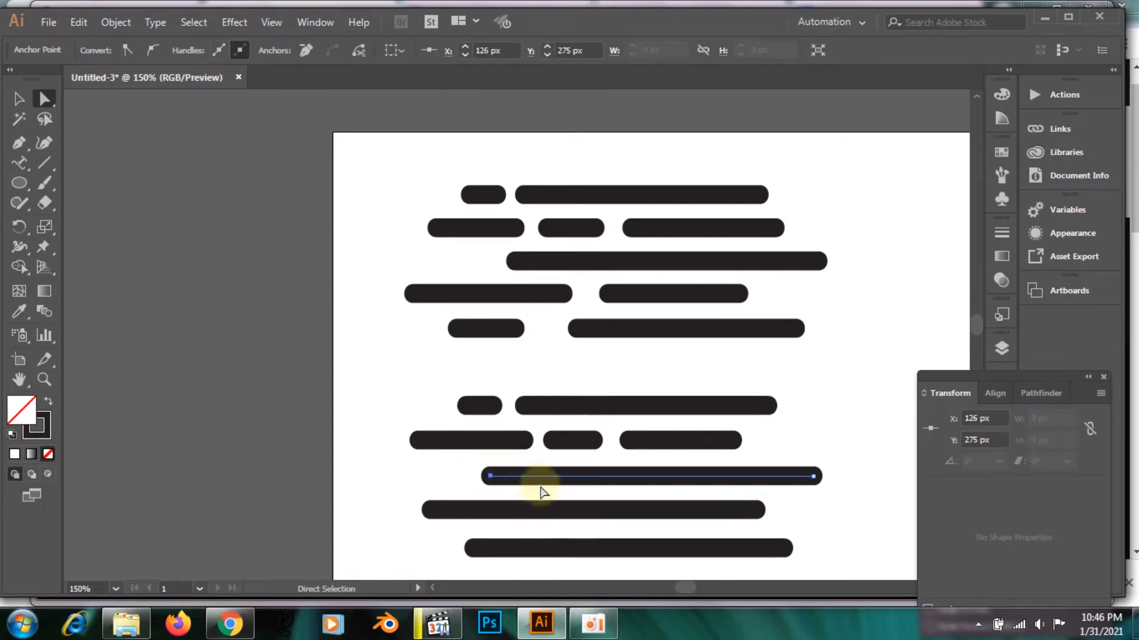
Step: Cut a gap in the fourth line by adding anchor points at about X 192 and 224 px and deleting the segment between them
{"action": "left_click", "coordinate": [511, 513]}
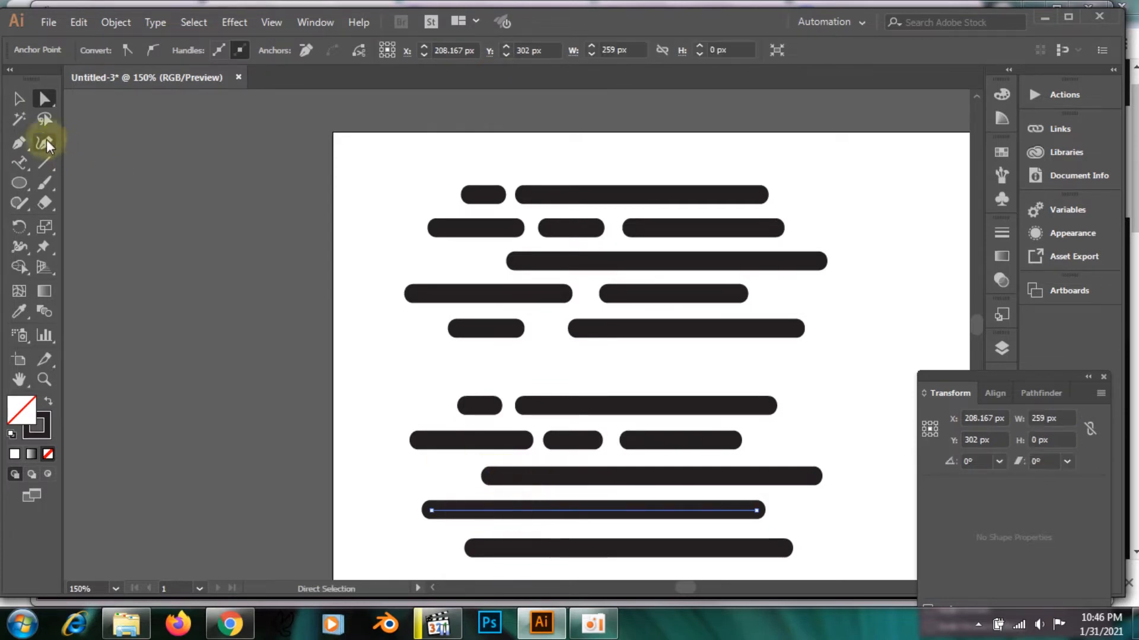
{"action": "left_click", "coordinate": [573, 510]}
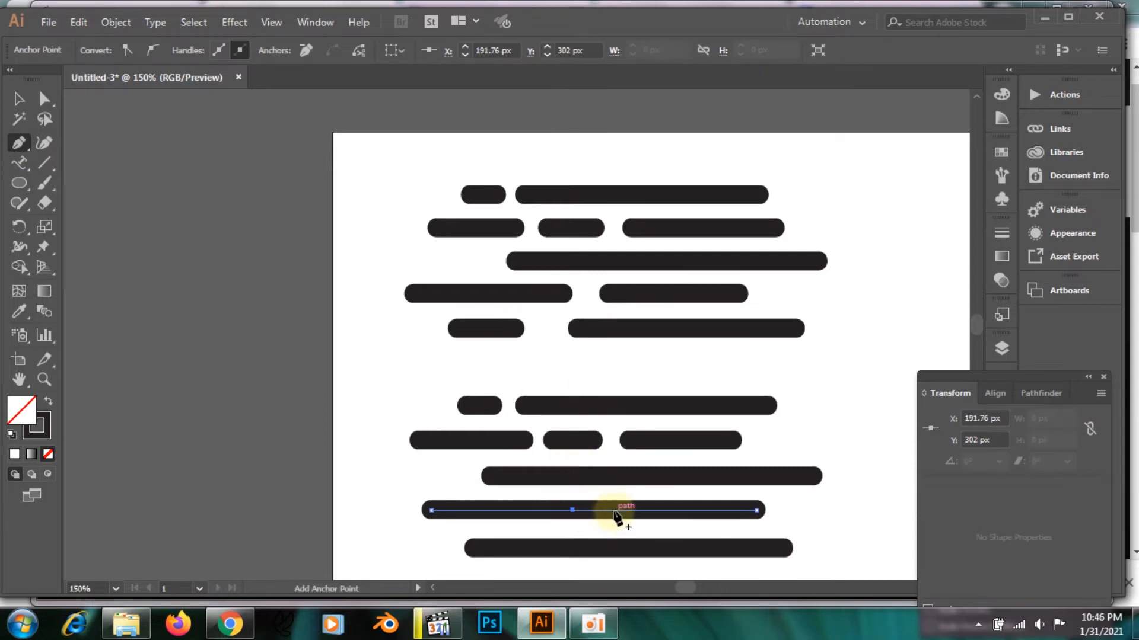
{"action": "left_click", "coordinate": [613, 510]}
{"action": "left_click", "coordinate": [45, 98]}
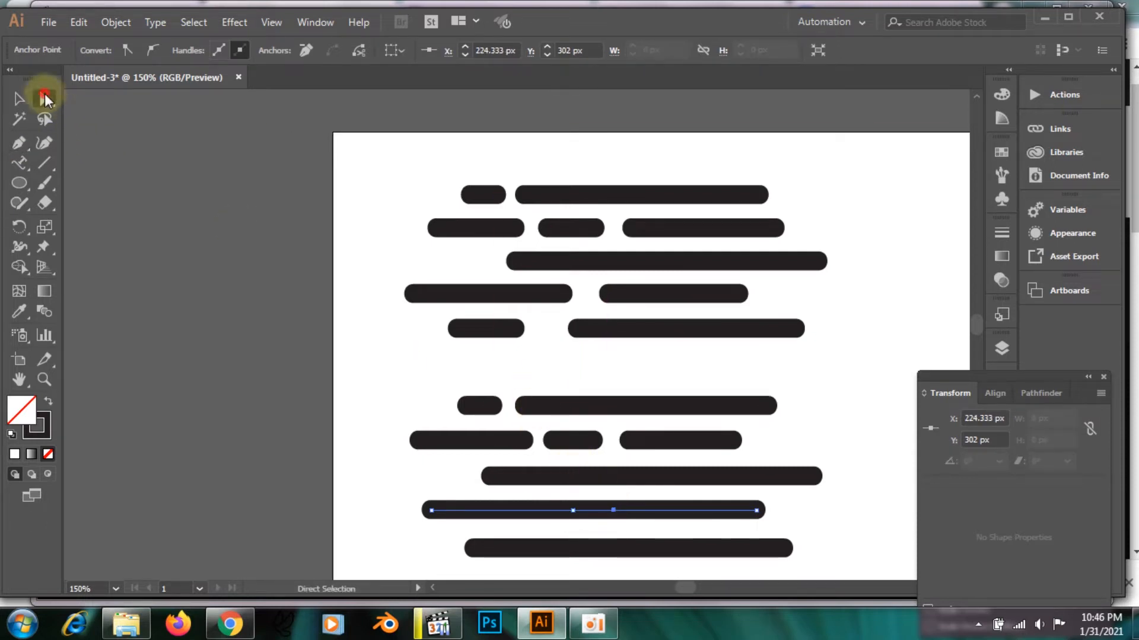
{"action": "left_click_drag", "start_coordinate": [586, 494], "coordinate": [608, 523]}
{"action": "key", "text": "Delete"}
Step: Cut a gap in the left part of the bottom line between two added anchor points, the second at about X 190 px
{"action": "right_click", "coordinate": [551, 547]}
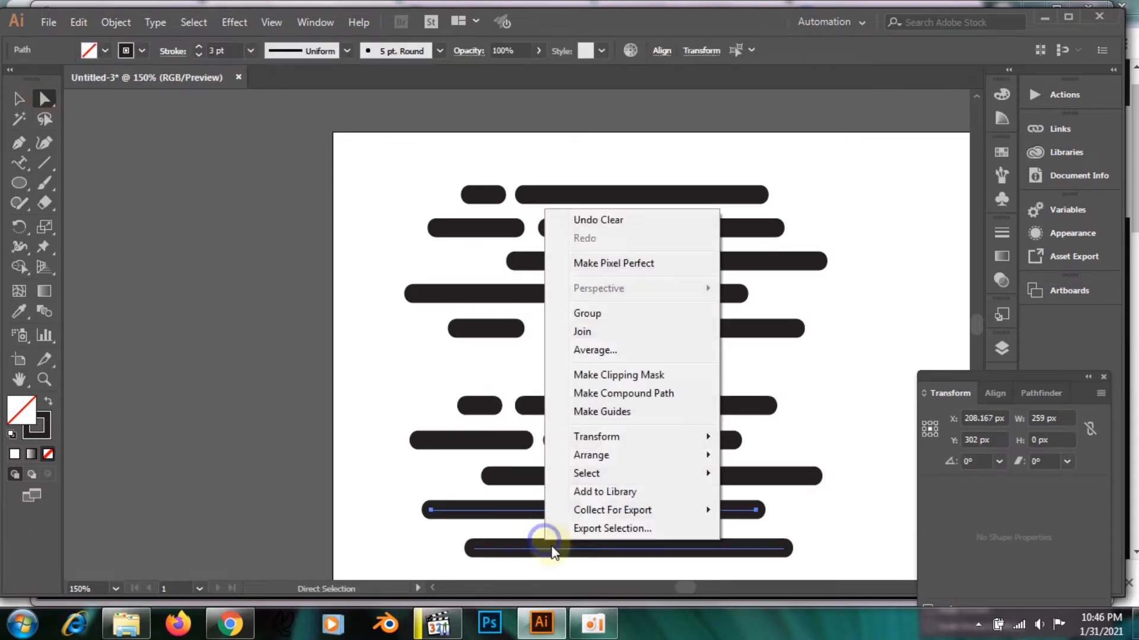
{"action": "left_click", "coordinate": [550, 547]}
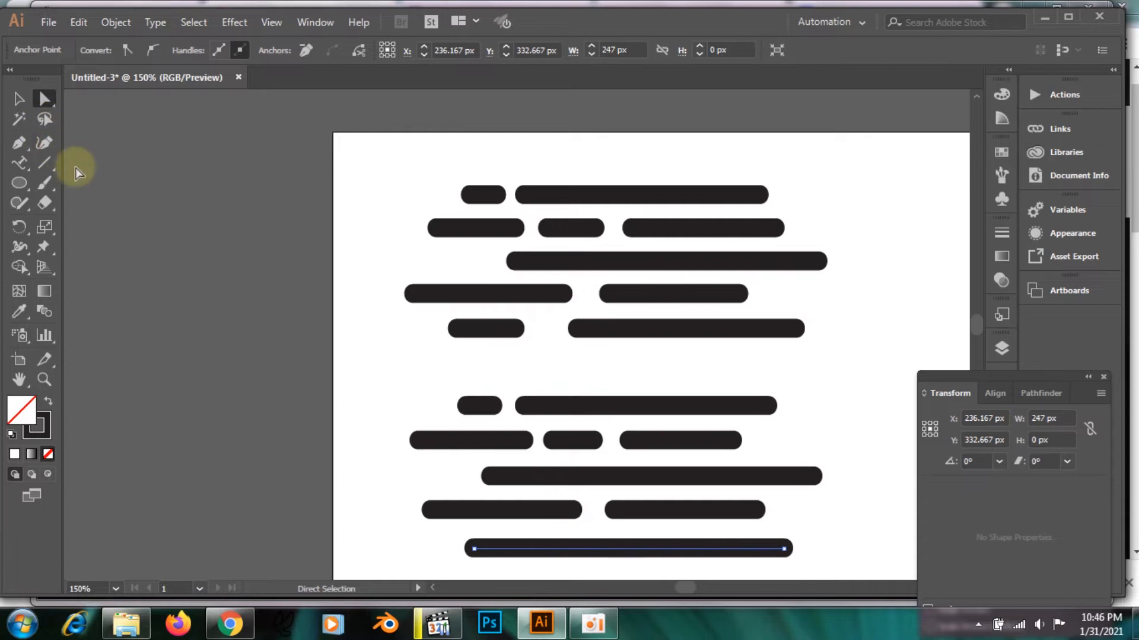
{"action": "left_click", "coordinate": [28, 147]}
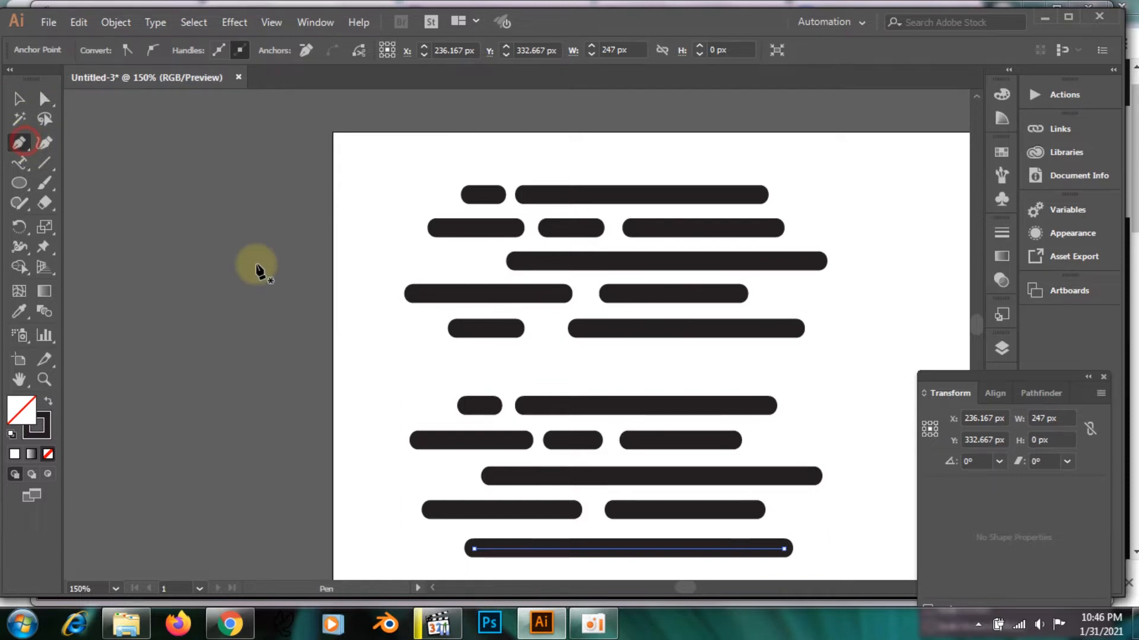
{"action": "left_click", "coordinate": [524, 549]}
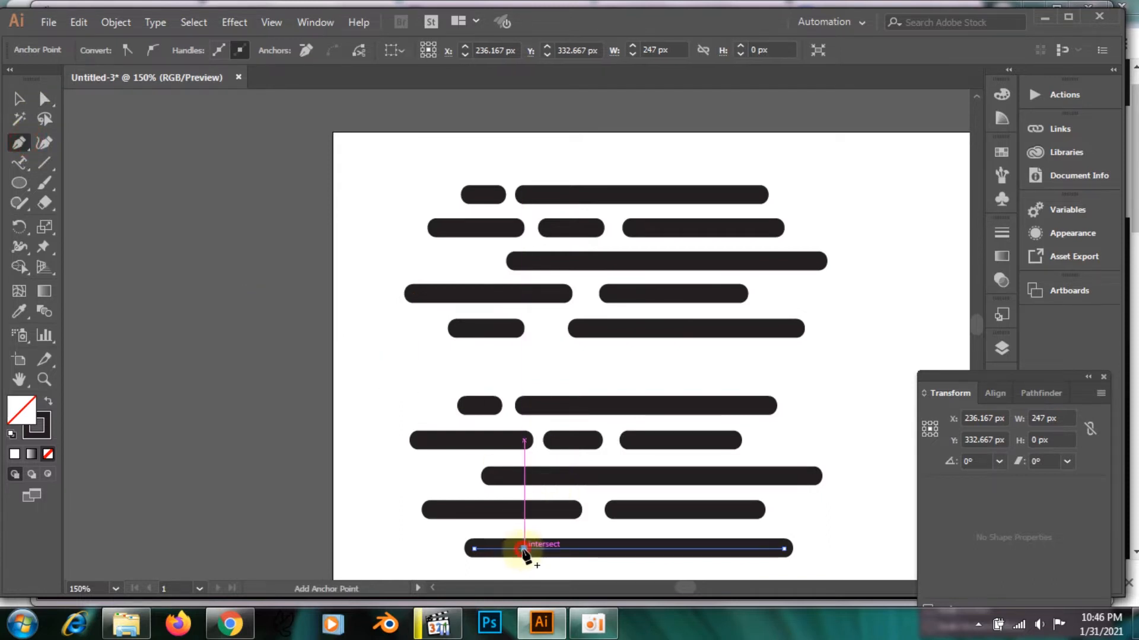
{"action": "left_click", "coordinate": [570, 549]}
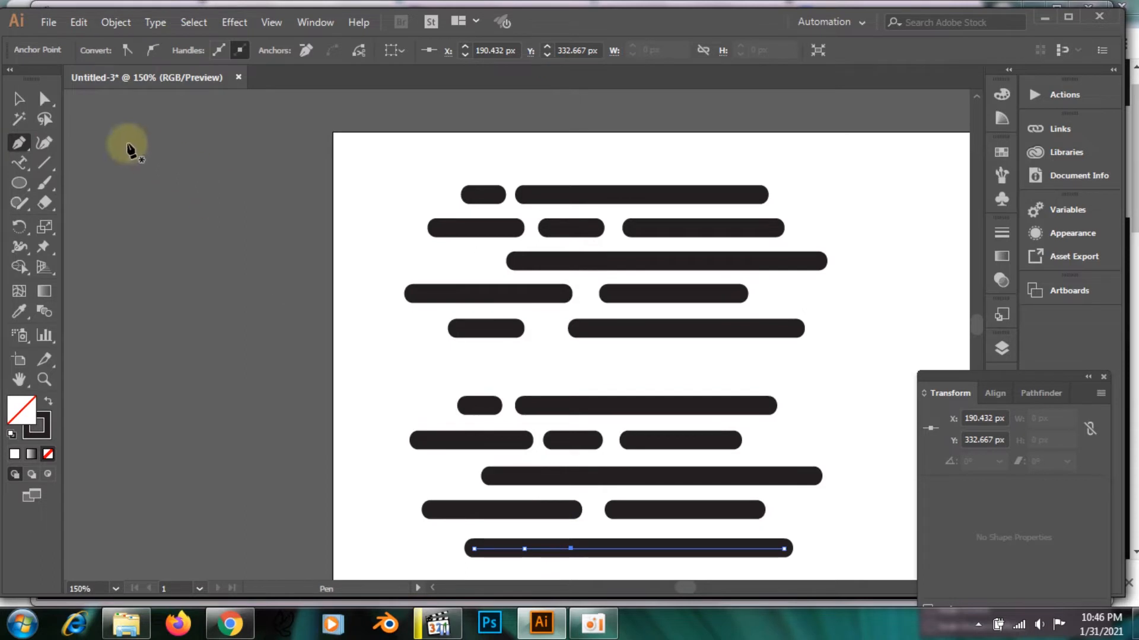
{"action": "left_click", "coordinate": [45, 99]}
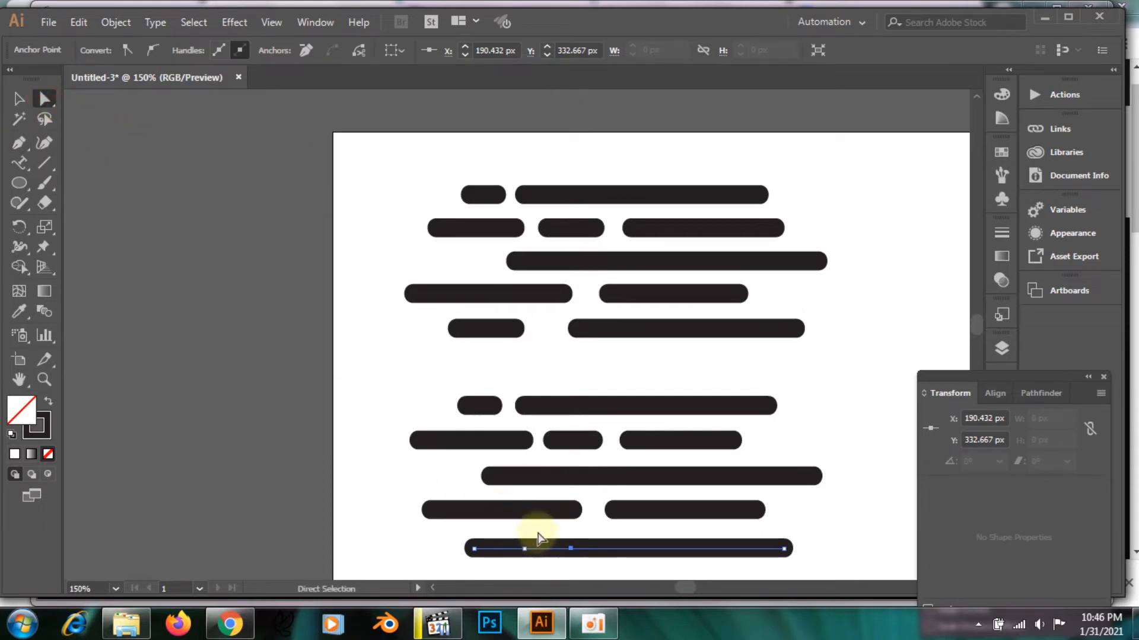
{"action": "left_click_drag", "start_coordinate": [540, 532], "coordinate": [563, 563]}
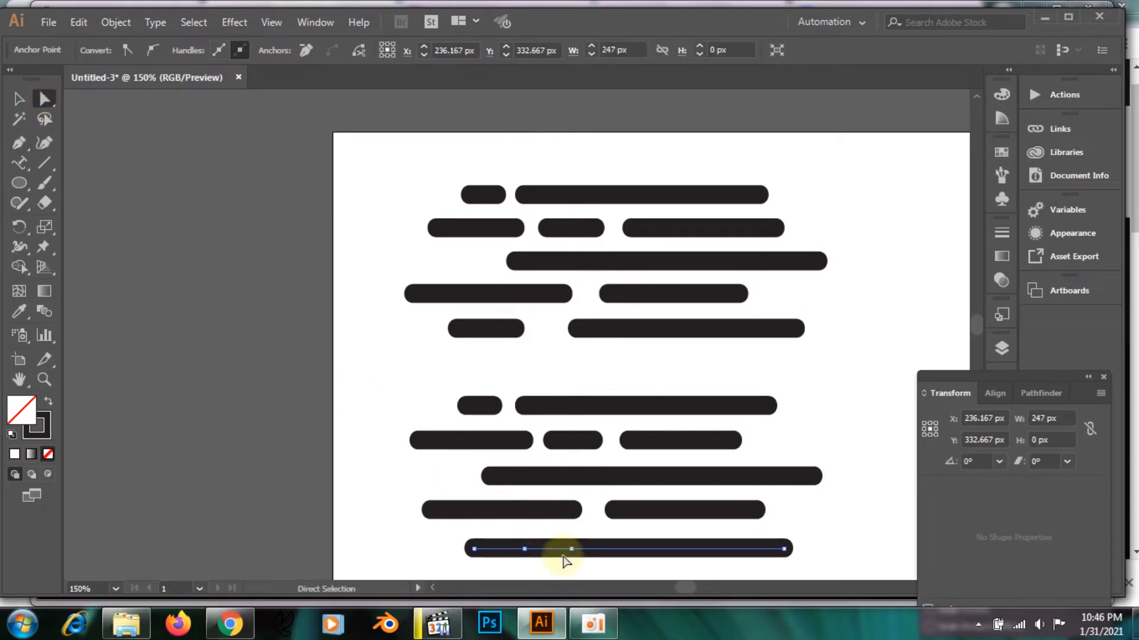
{"action": "key", "text": "Delete"}
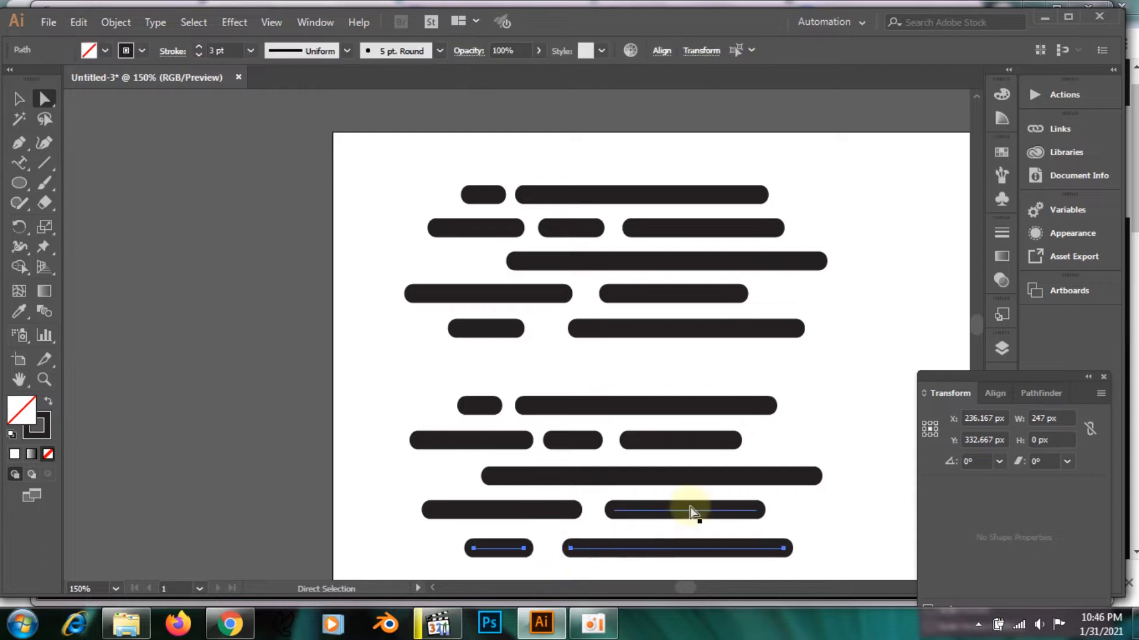
Step: Select all pieces of the five new lines and group them
{"action": "key", "text": "space"}
{"action": "left_click_drag", "start_coordinate": [787, 443], "coordinate": [635, 366]}
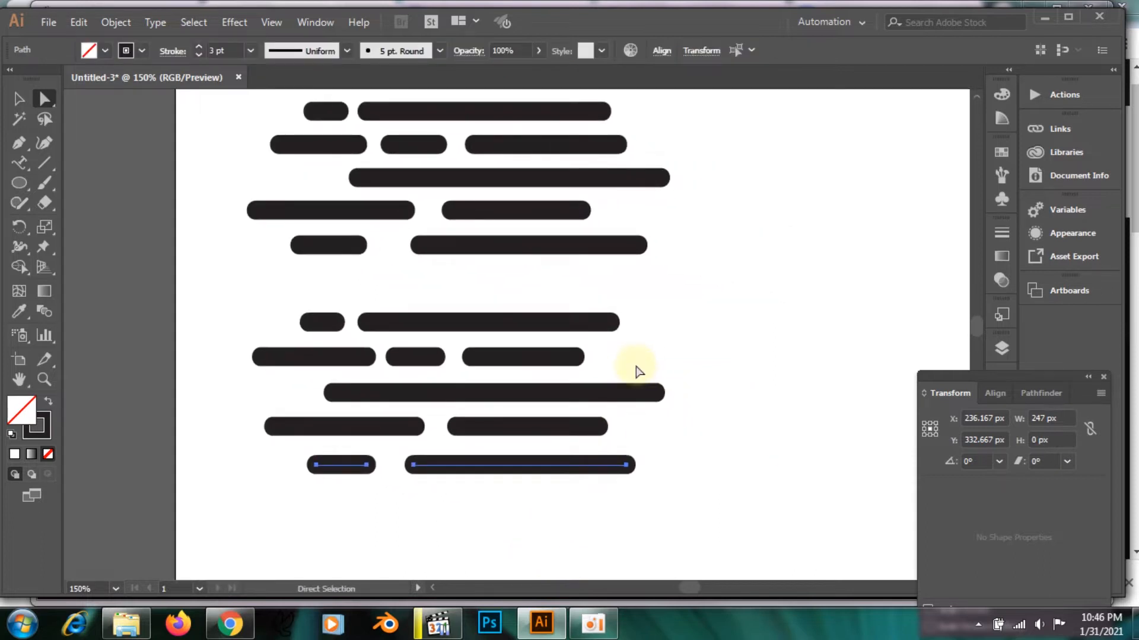
{"action": "key", "text": "ctrl+minus"}
{"action": "left_click_drag", "start_coordinate": [660, 292], "coordinate": [629, 334]}
{"action": "left_click_drag", "start_coordinate": [625, 440], "coordinate": [348, 287]}
{"action": "right_click", "coordinate": [452, 319]}
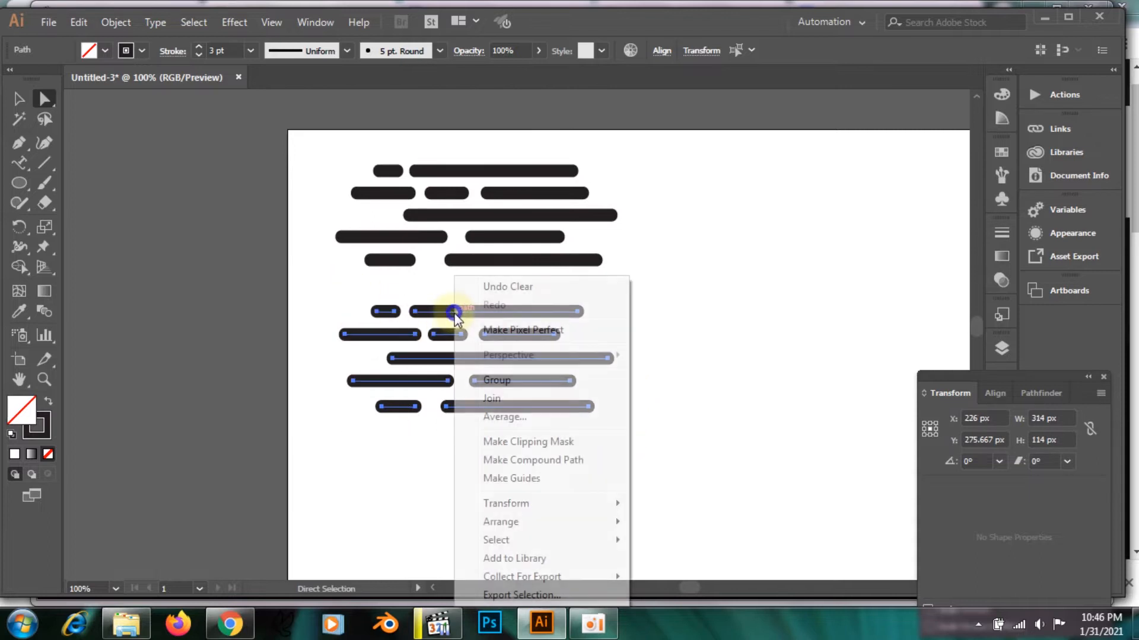
{"action": "left_click", "coordinate": [551, 380]}
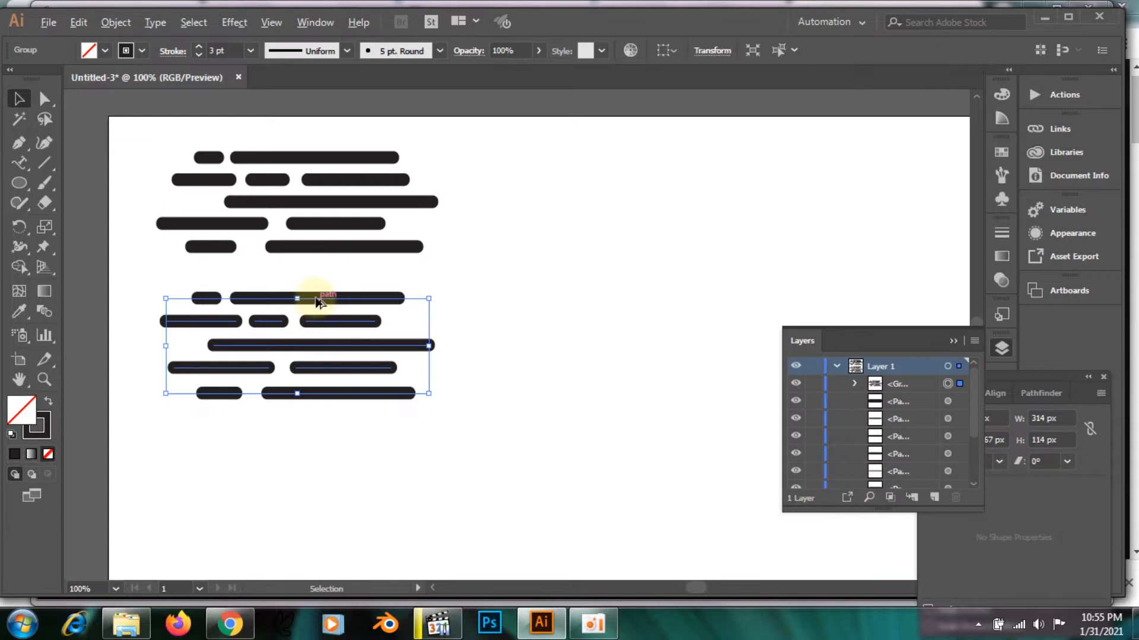
Step: Duplicate the new line group to its right and apply Expand Appearance to the copy
{"action": "left_click_drag", "start_coordinate": [317, 303], "coordinate": [584, 302]}
{"action": "left_click", "coordinate": [116, 22]}
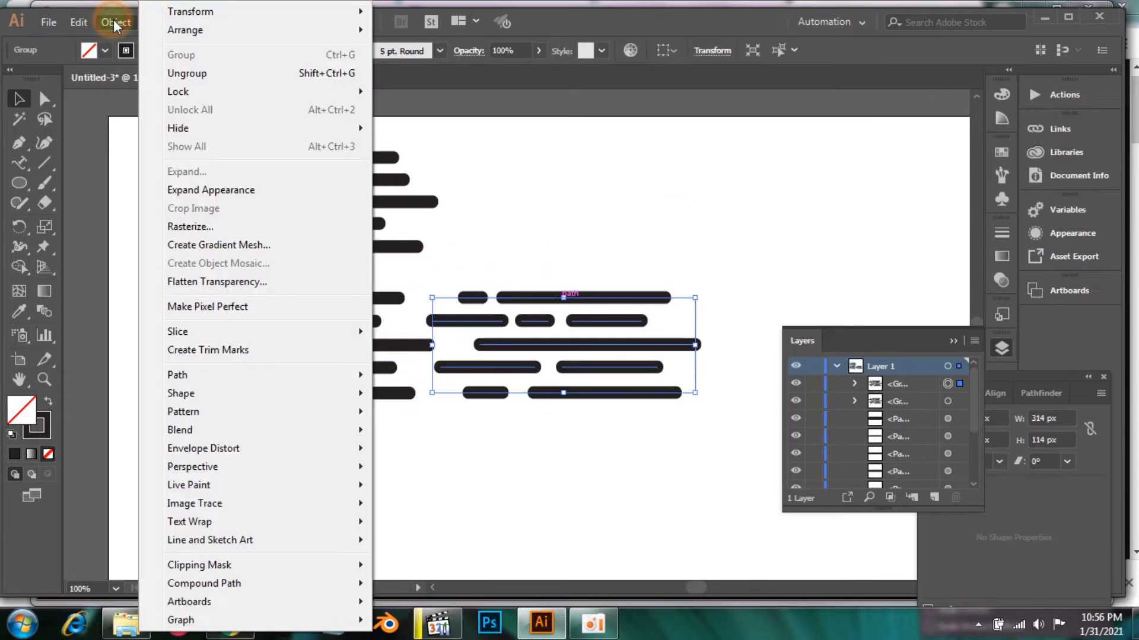
{"action": "left_click", "coordinate": [196, 190]}
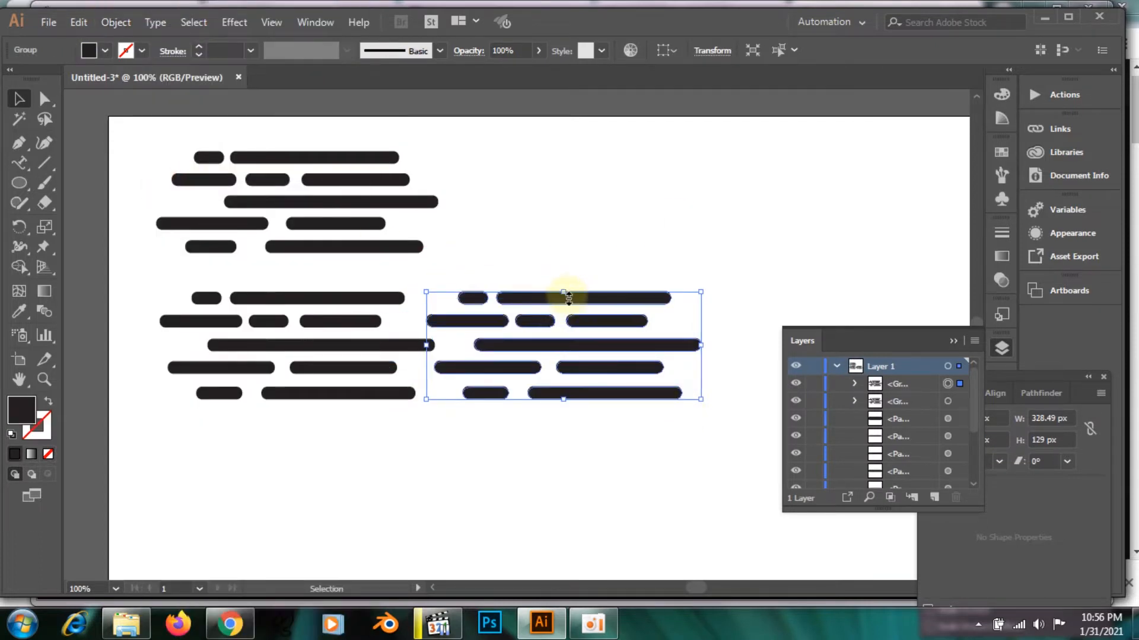
Step: Move the expanded copy below the original line group, roughly aligned with it and with a gap between them
{"action": "left_click_drag", "start_coordinate": [550, 300], "coordinate": [574, 299]}
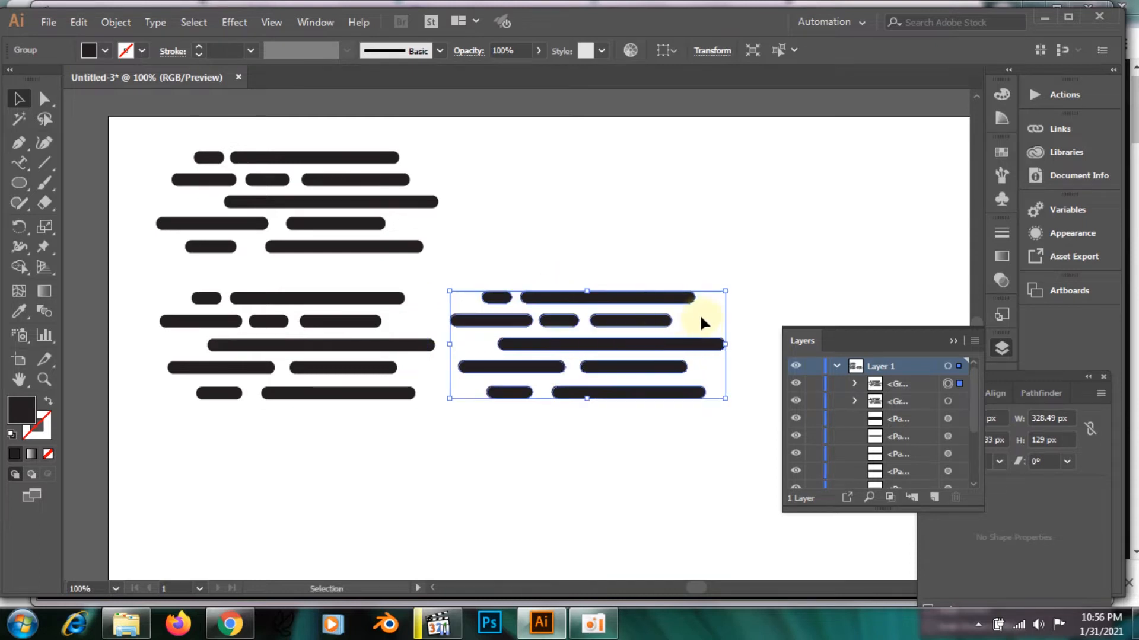
{"action": "scroll", "coordinate": [641, 308], "scroll_direction": "down", "scroll_amount": 5}
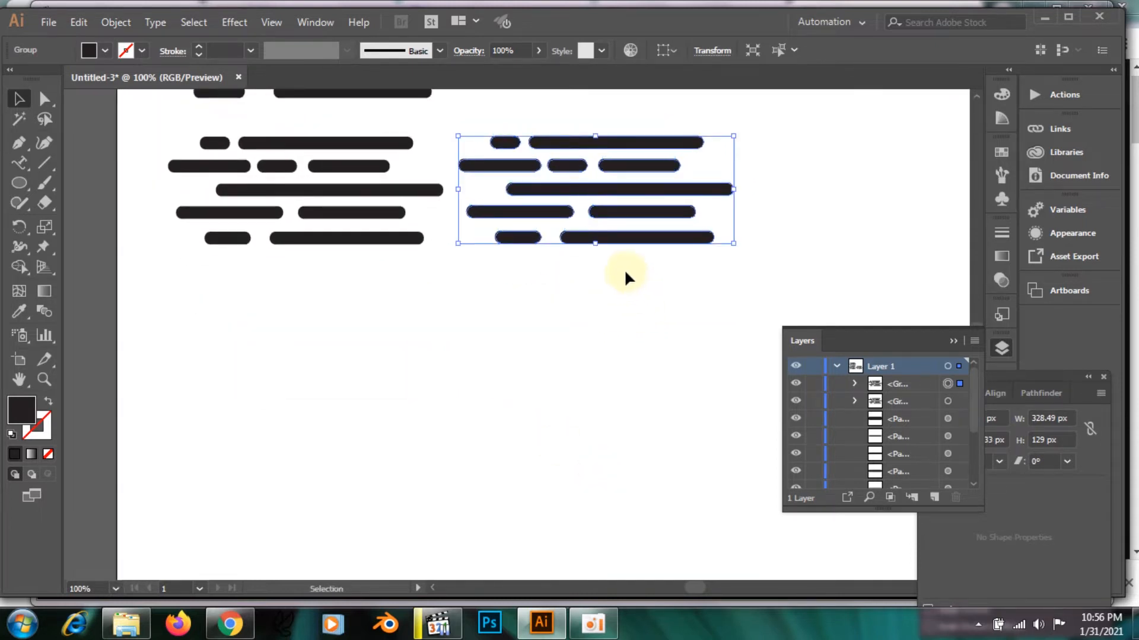
{"action": "key", "text": "ctrl+minus"}
{"action": "key", "text": "ctrl+minus"}
{"action": "left_click_drag", "start_coordinate": [559, 421], "coordinate": [555, 334]}
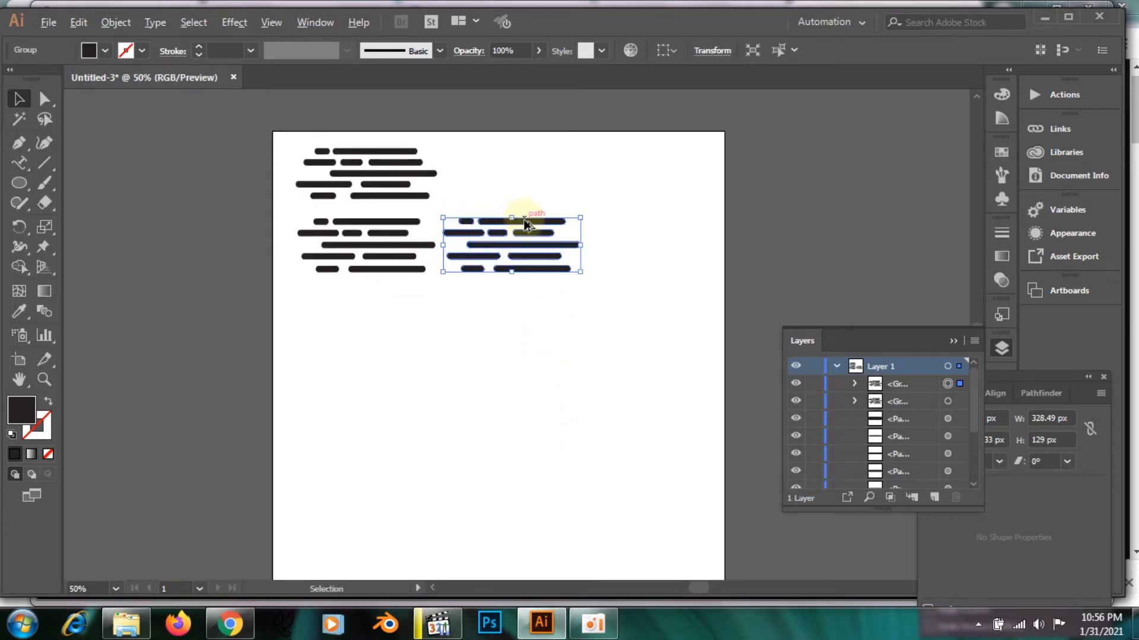
{"action": "left_click_drag", "start_coordinate": [523, 233], "coordinate": [380, 332]}
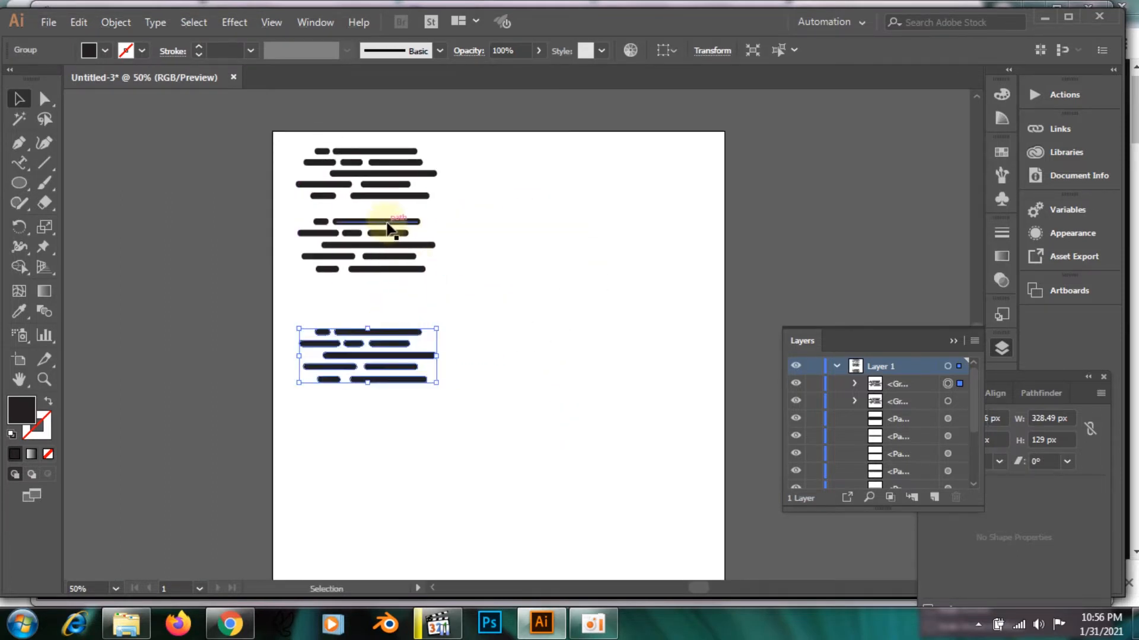
Step: Move the original, unexpanded line group to the upper part of the artboard, beside the first line pattern
{"action": "left_click_drag", "start_coordinate": [478, 287], "coordinate": [298, 218]}
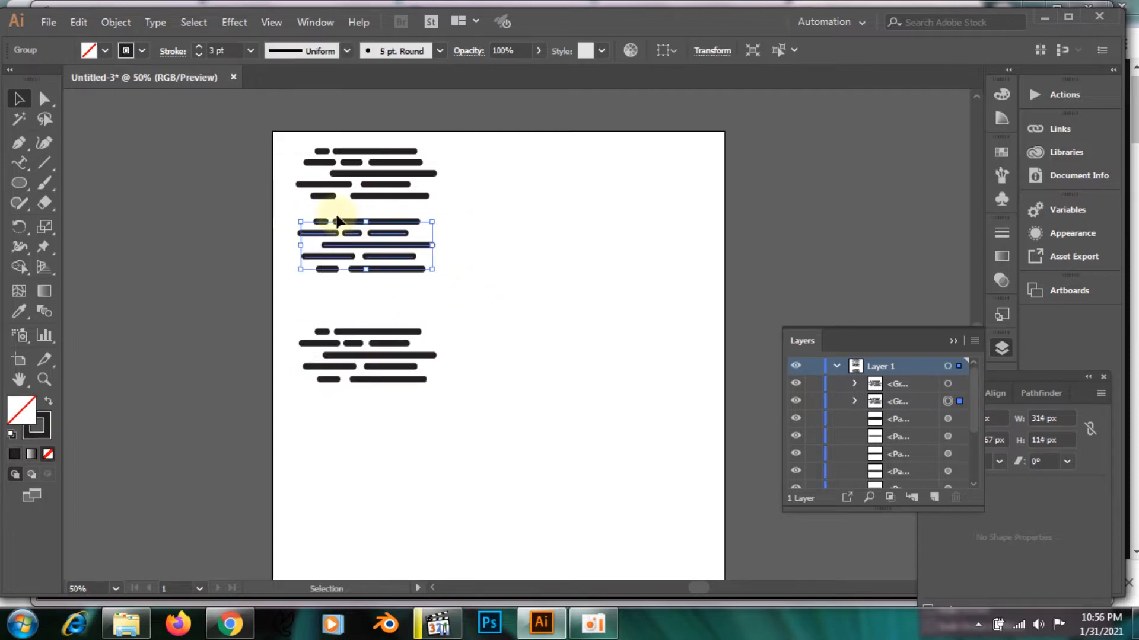
{"action": "left_click_drag", "start_coordinate": [380, 226], "coordinate": [546, 154]}
Step: Shift the expanded line group slightly up and duplicate it horizontally until five copies form one continuous row
{"action": "left_click_drag", "start_coordinate": [286, 298], "coordinate": [506, 294]}
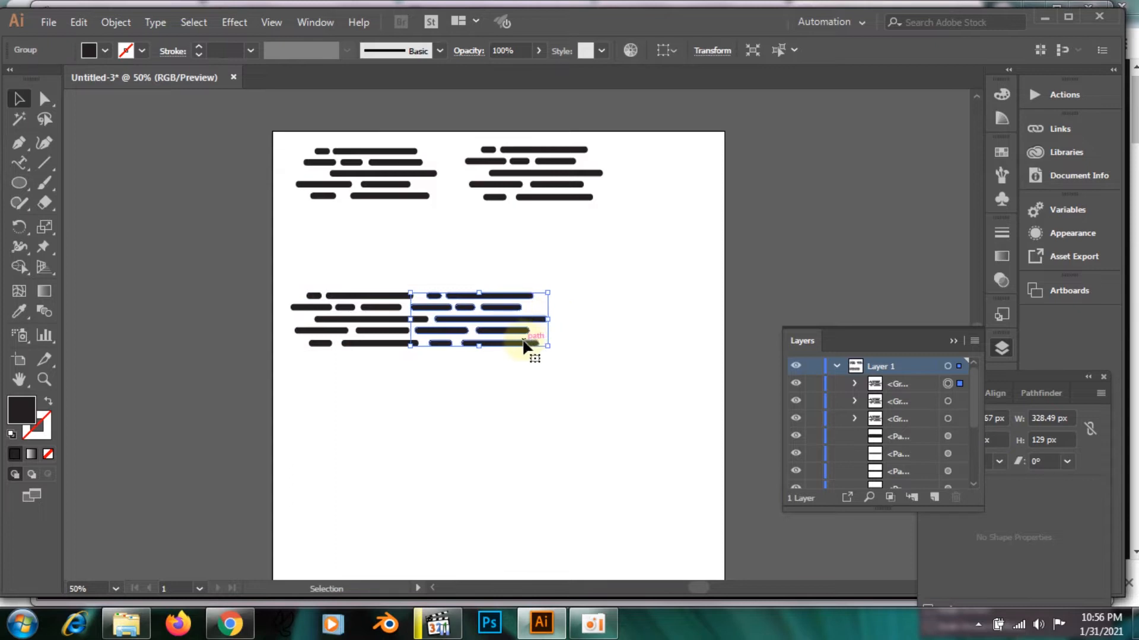
{"action": "left_click_drag", "start_coordinate": [498, 297], "coordinate": [616, 297]}
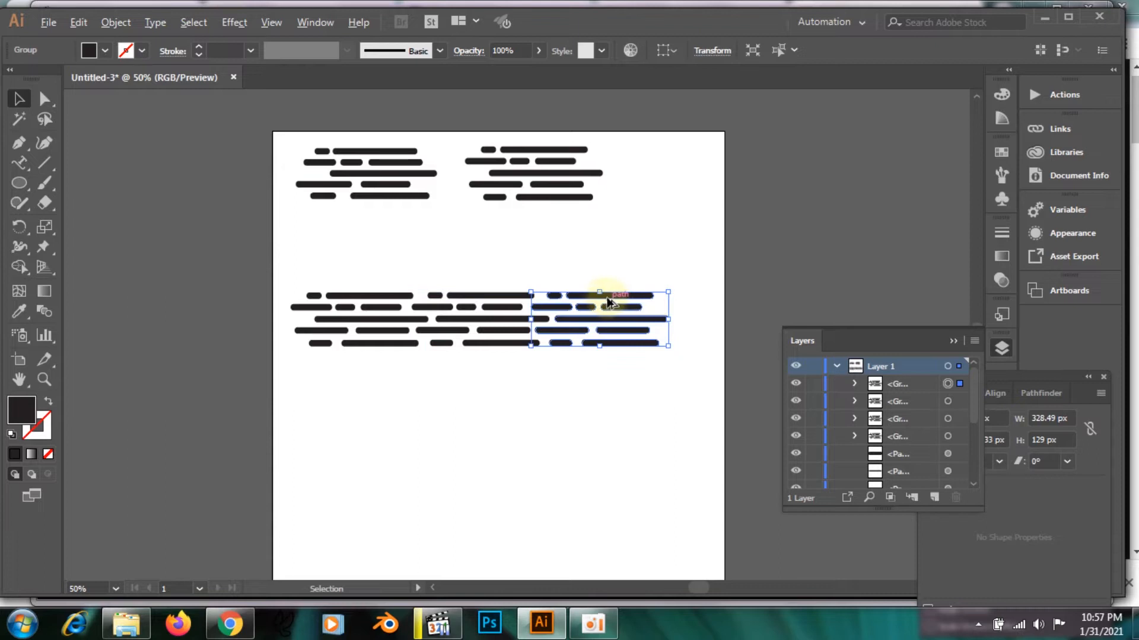
{"action": "left_click_drag", "start_coordinate": [635, 361], "coordinate": [718, 405]}
{"action": "left_click_drag", "start_coordinate": [626, 295], "coordinate": [820, 294]}
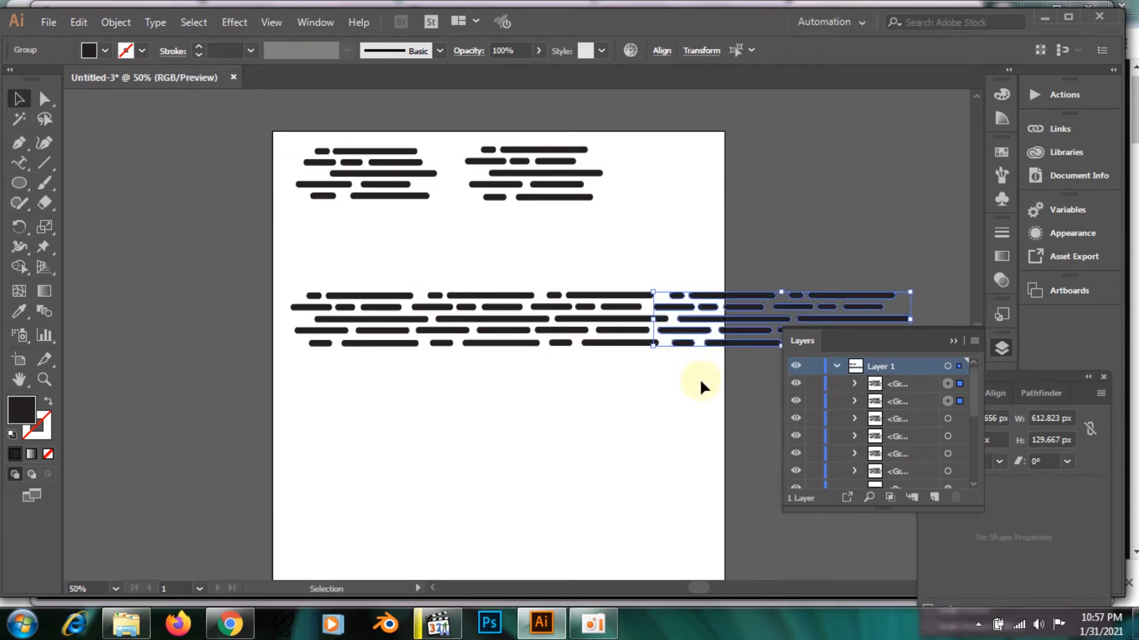
{"action": "left_click", "coordinate": [638, 398]}
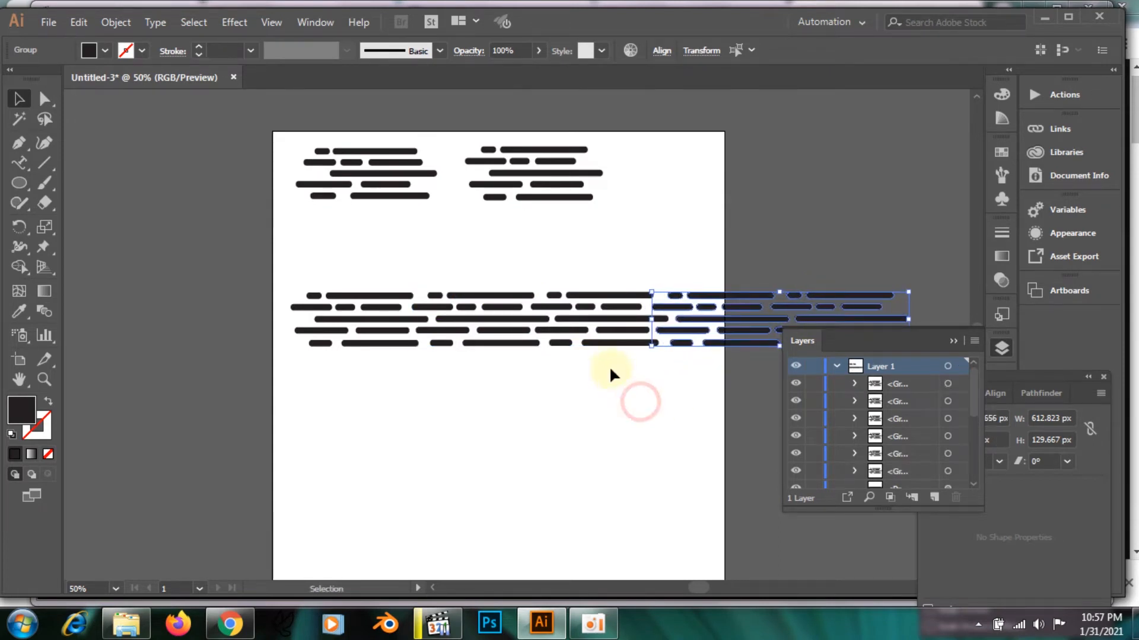
Step: Scale all five copies together to about 971 px wide and move the row up, centred on the artboard at X 540 px
{"action": "left_click", "coordinate": [952, 339]}
{"action": "left_click_drag", "start_coordinate": [287, 268], "coordinate": [908, 373]}
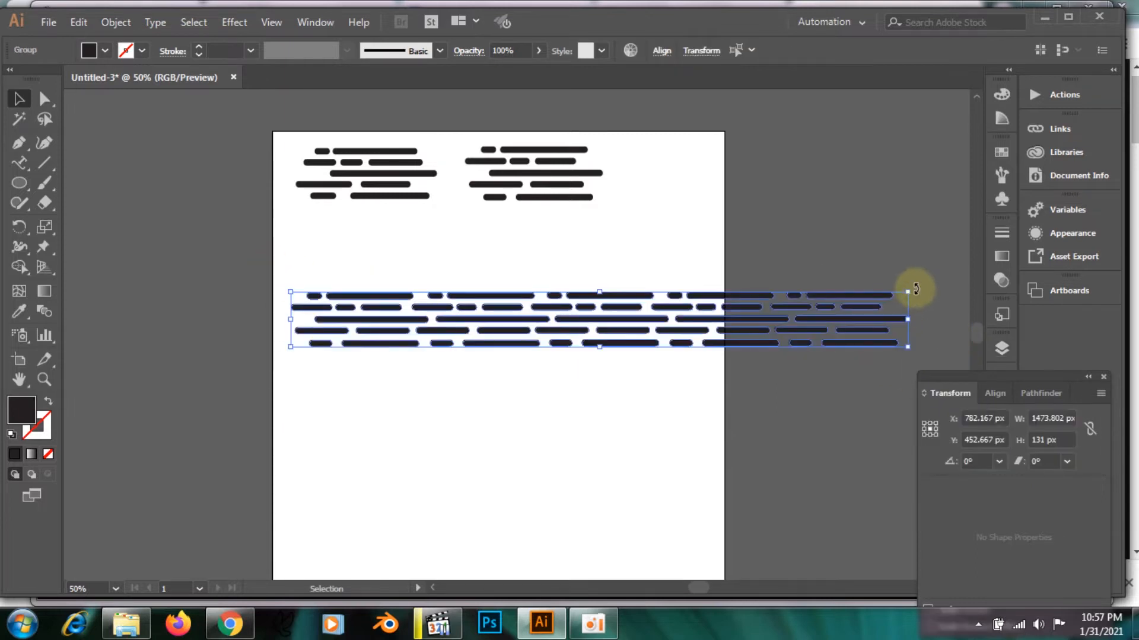
{"action": "left_click_drag", "start_coordinate": [795, 344], "coordinate": [681, 354]}
{"action": "left_click_drag", "start_coordinate": [611, 335], "coordinate": [611, 298]}
{"action": "left_click_drag", "start_coordinate": [611, 286], "coordinate": [612, 287]}
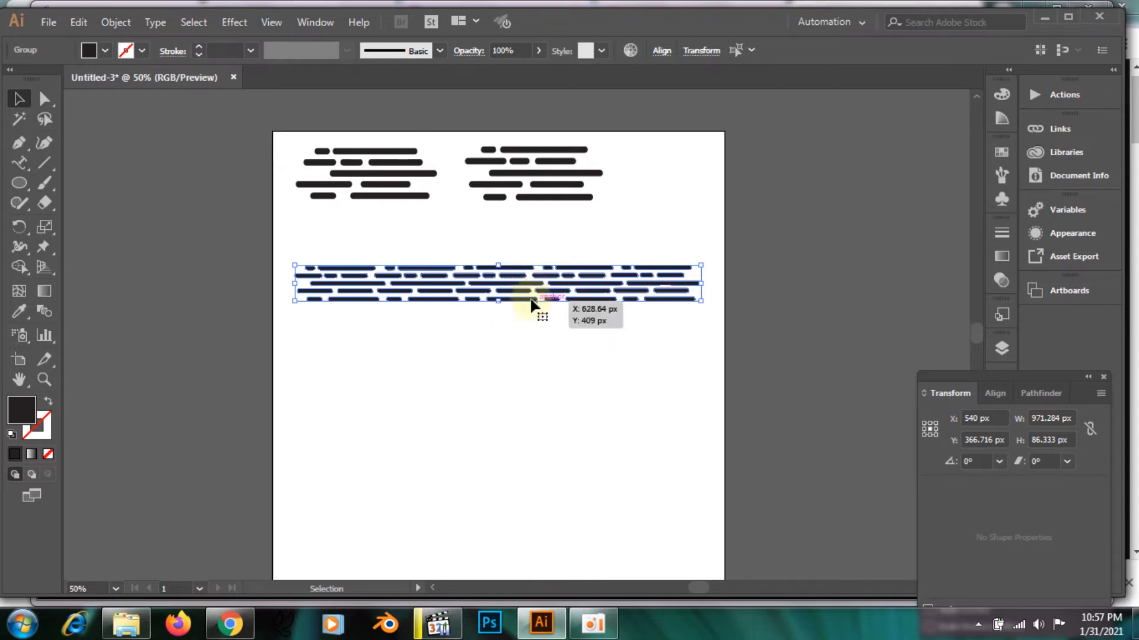
Step: Group the five line copies that make up the row
{"action": "left_click", "coordinate": [593, 624]}
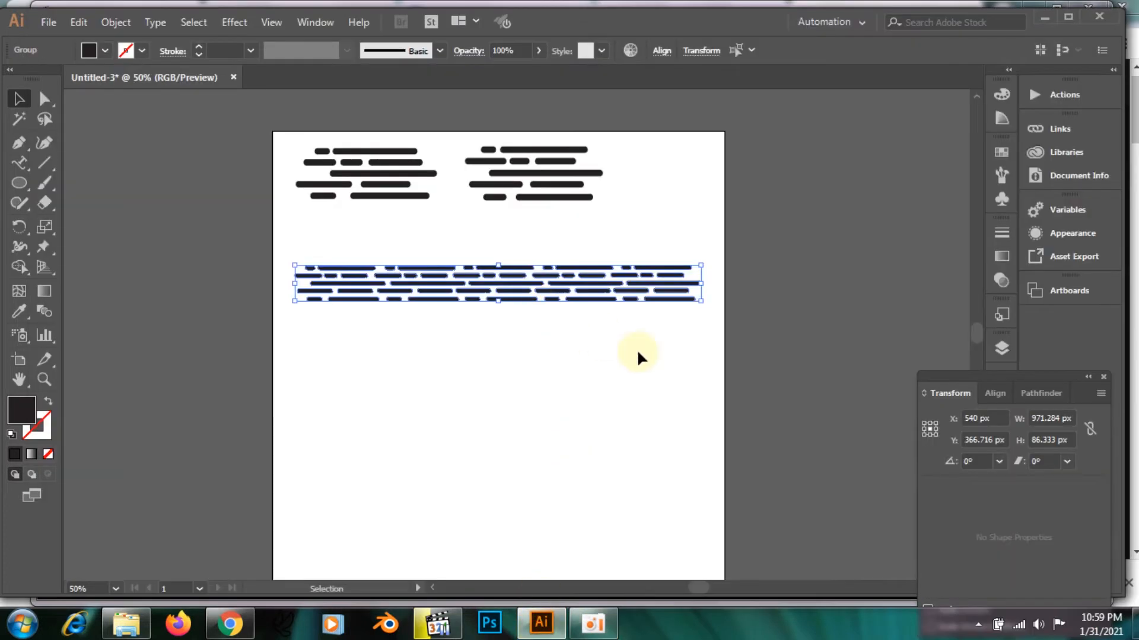
{"action": "scroll", "coordinate": [593, 332], "scroll_direction": "up", "scroll_amount": 2}
{"action": "left_click_drag", "start_coordinate": [279, 311], "coordinate": [359, 351]}
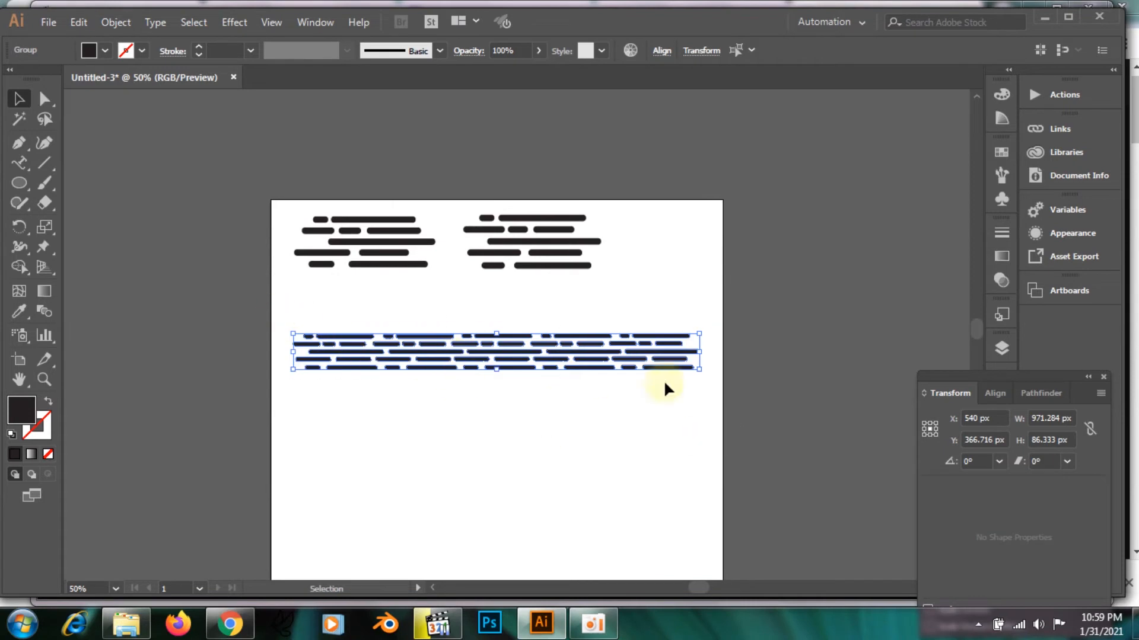
{"action": "right_click", "coordinate": [623, 342]}
{"action": "left_click", "coordinate": [687, 439]}
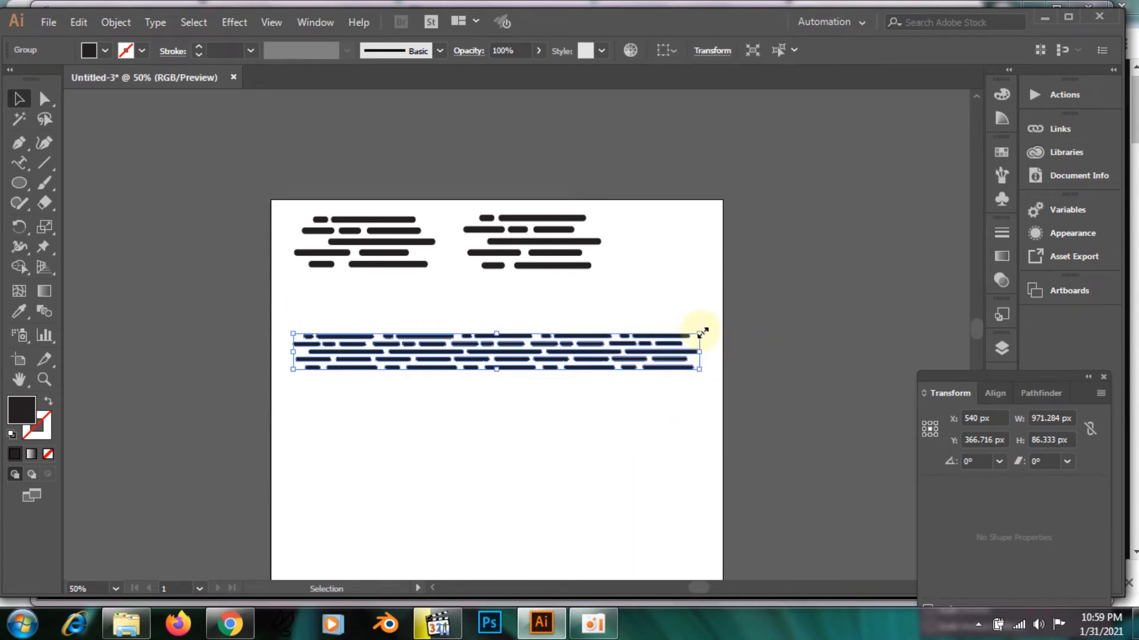
Step: Scale the grouped row down slightly and move it a little lower, centred horizontally on the artboard
{"action": "left_click", "coordinate": [995, 394]}
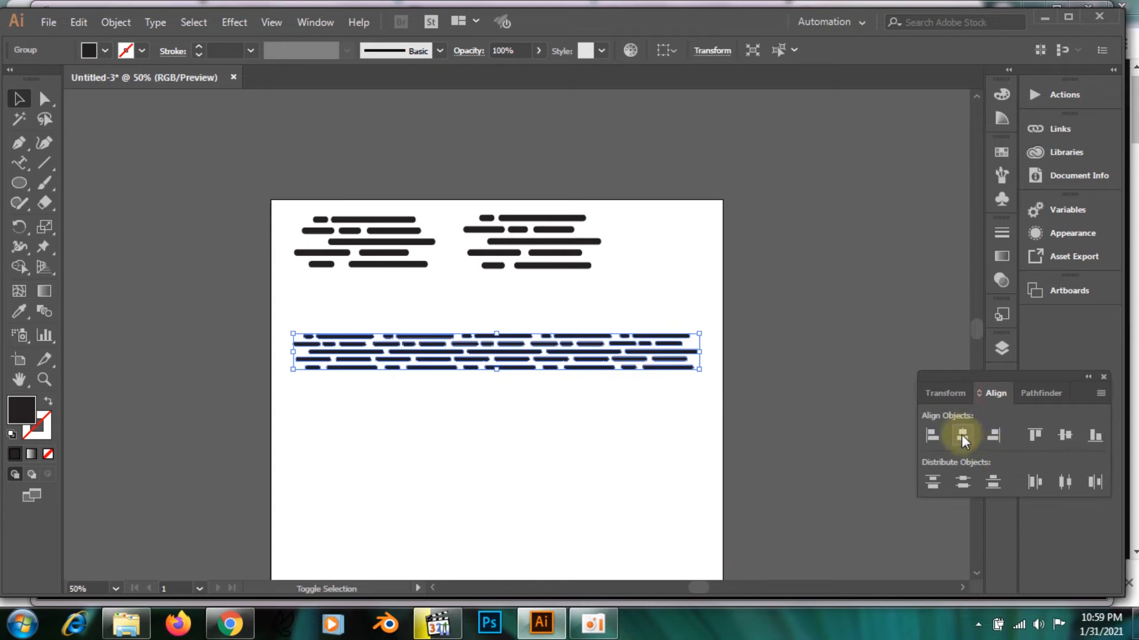
{"action": "left_click_drag", "start_coordinate": [702, 334], "coordinate": [670, 336]}
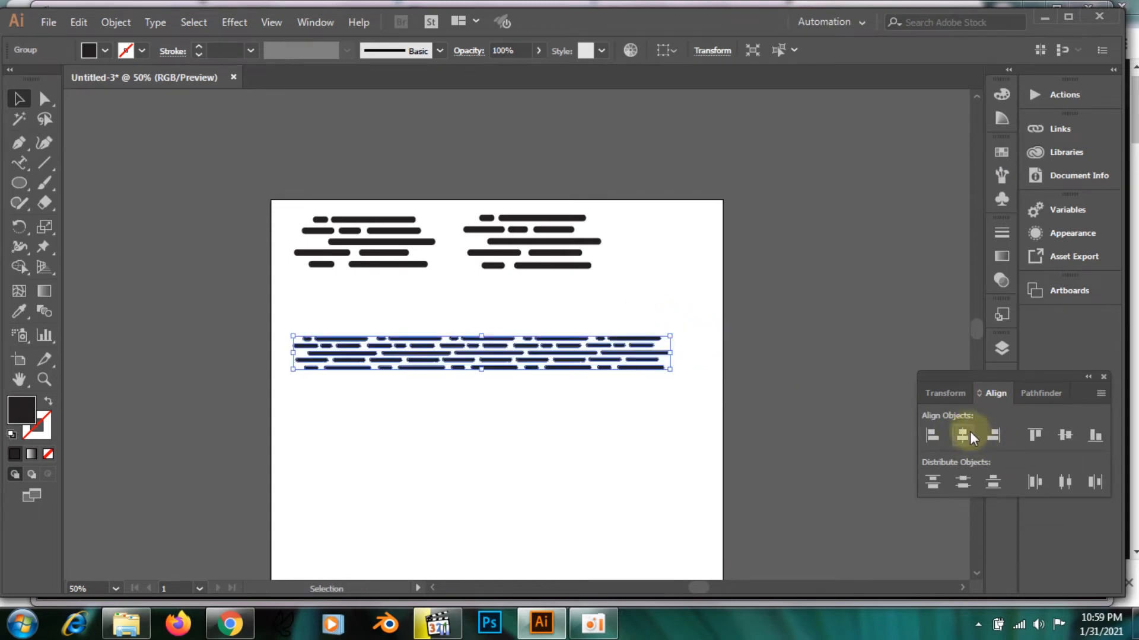
{"action": "left_click", "coordinate": [727, 418]}
{"action": "left_click_drag", "start_coordinate": [287, 331], "coordinate": [668, 394]}
{"action": "left_click_drag", "start_coordinate": [552, 344], "coordinate": [568, 375]}
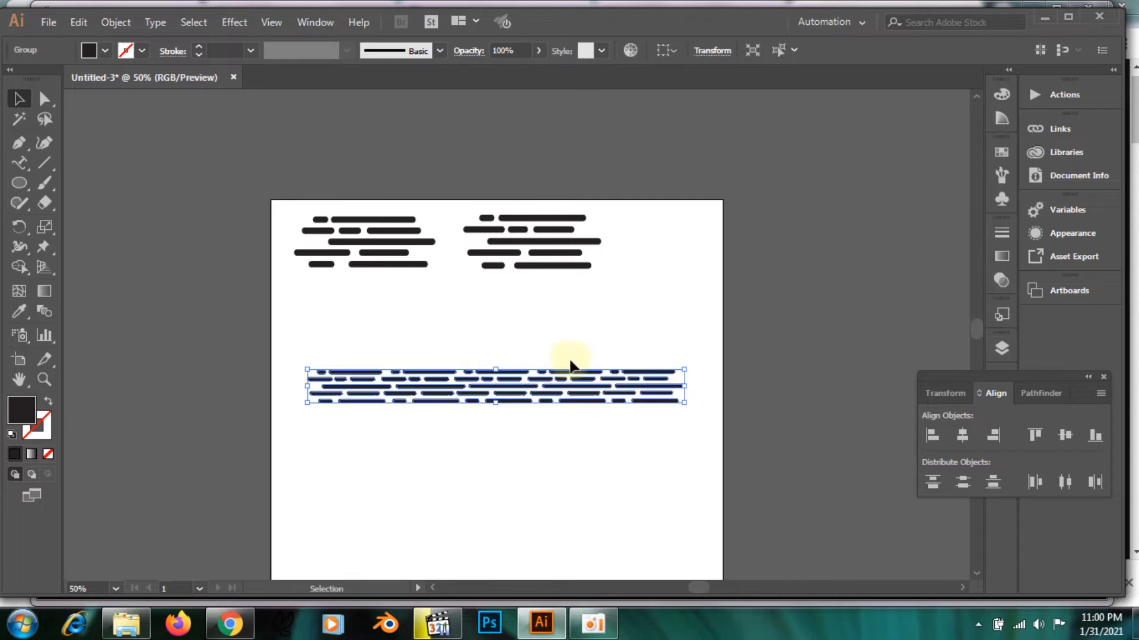
Step: Draw a closed vertical bar about 16 px wide and 72 px high with the Pen tool across all five lines near the row's right end
{"action": "key", "text": "alt+space"}
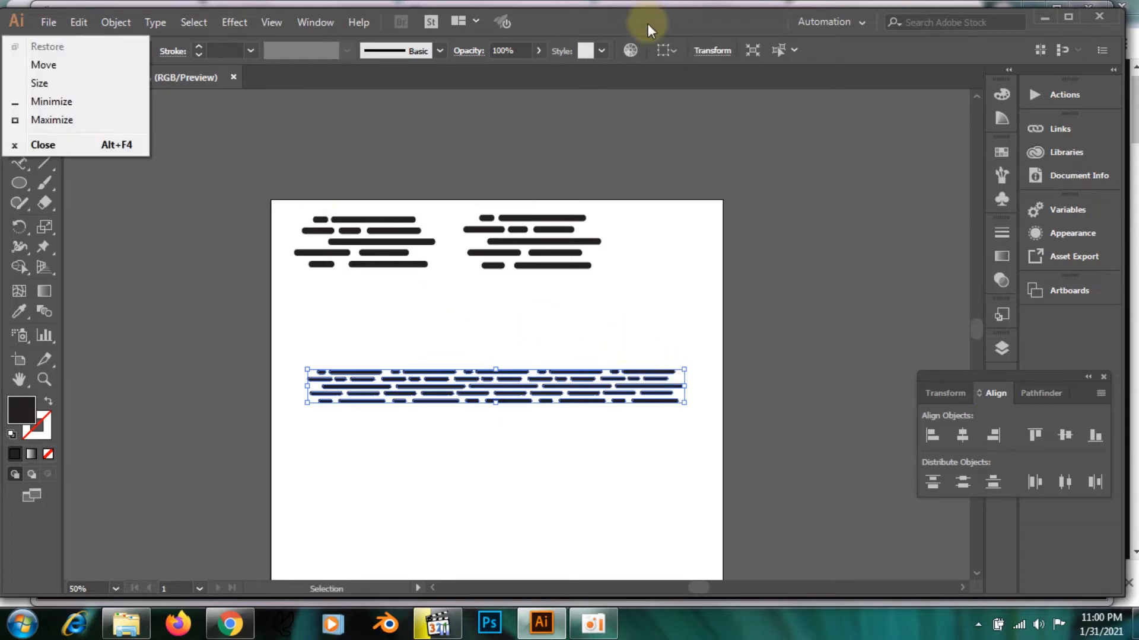
{"action": "left_click", "coordinate": [647, 23]}
{"action": "key", "text": "ctrl+space"}
{"action": "left_click_drag", "start_coordinate": [650, 346], "coordinate": [714, 432]}
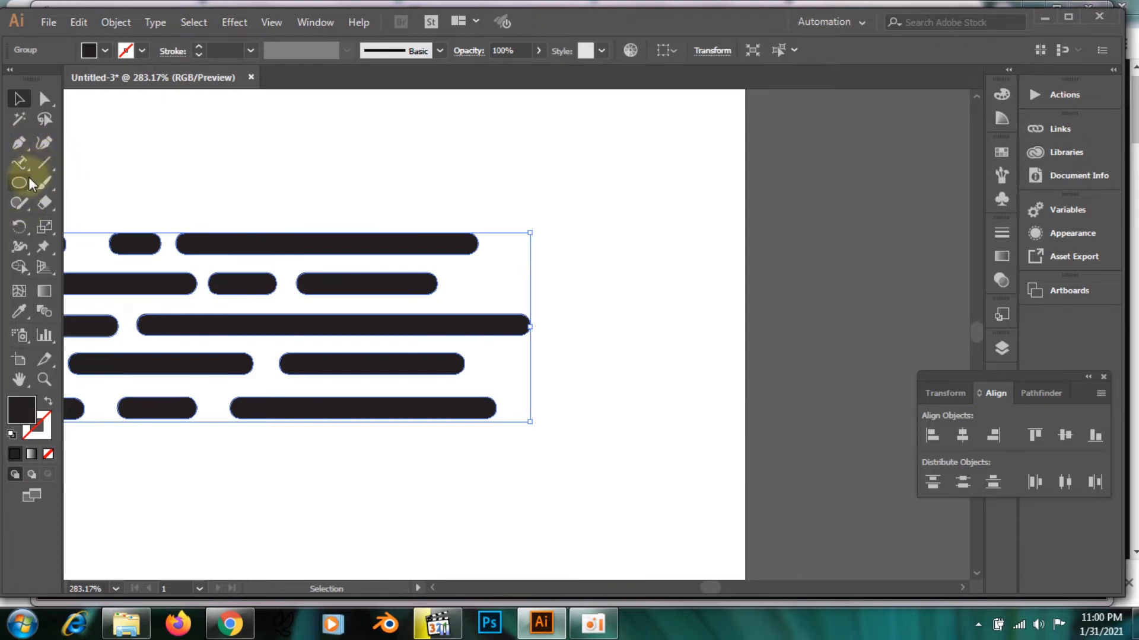
{"action": "left_click", "coordinate": [19, 143]}
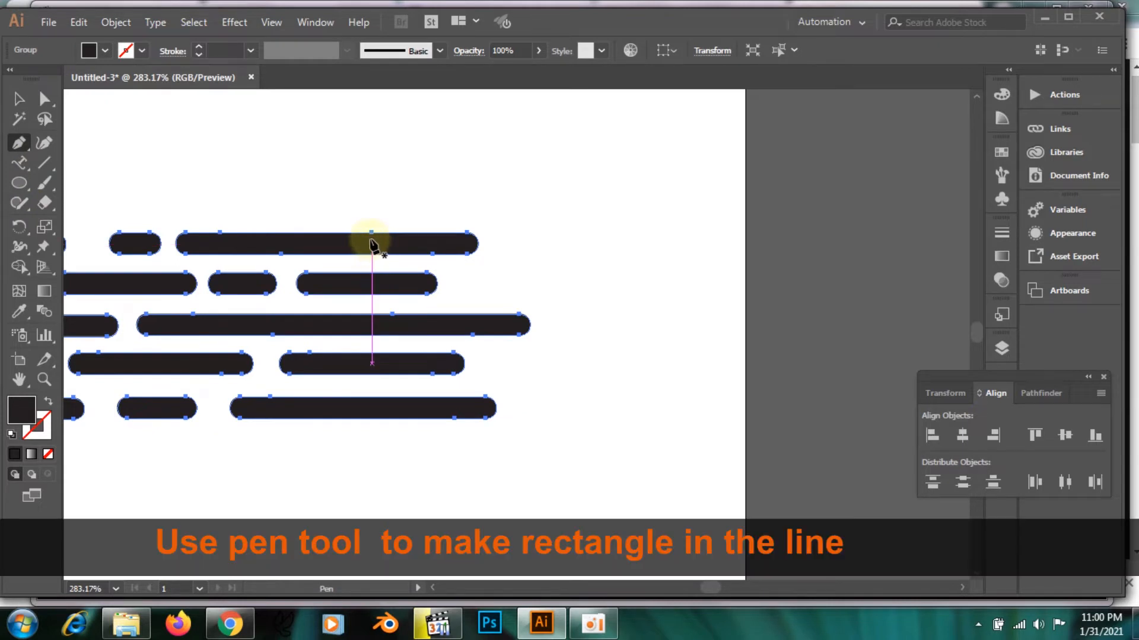
{"action": "left_click", "coordinate": [371, 240]}
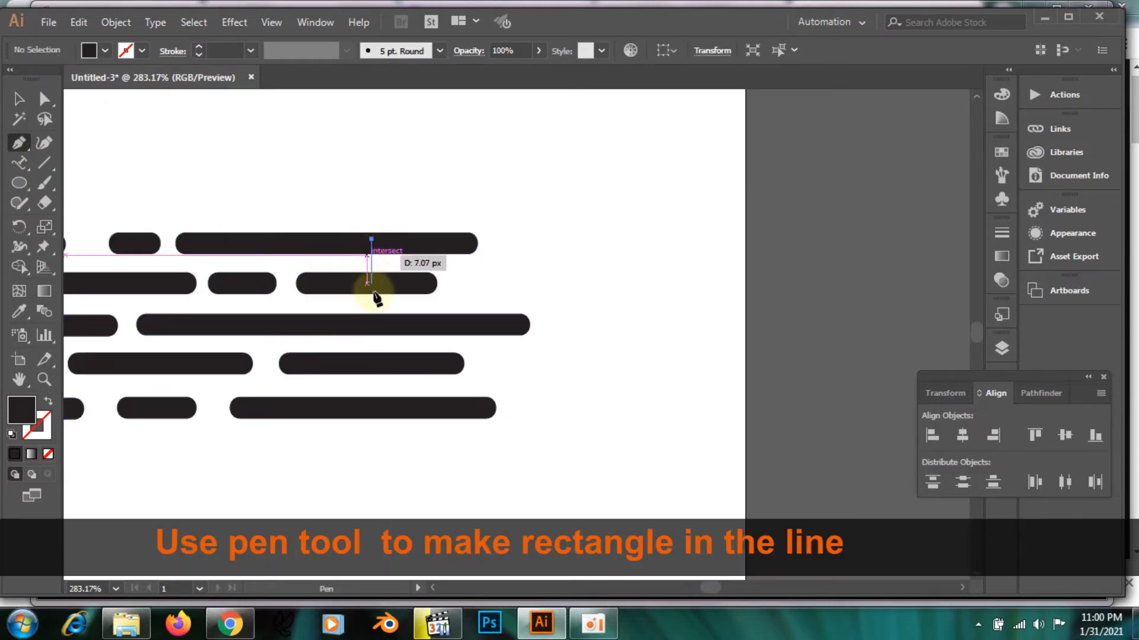
{"action": "left_click", "coordinate": [372, 408]}
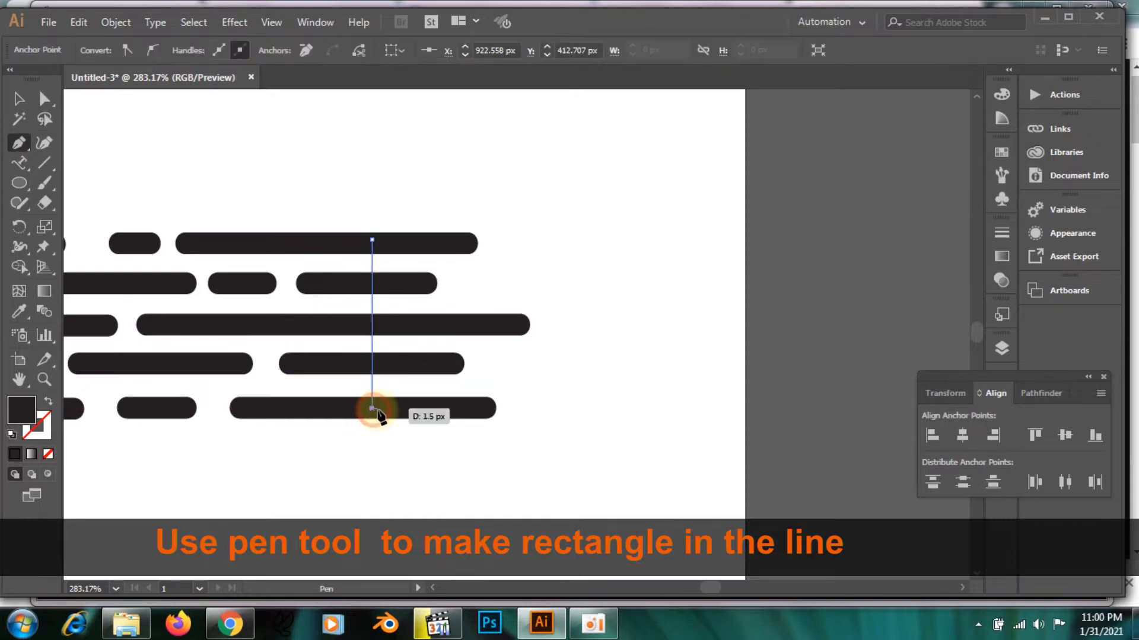
{"action": "left_click", "coordinate": [409, 409]}
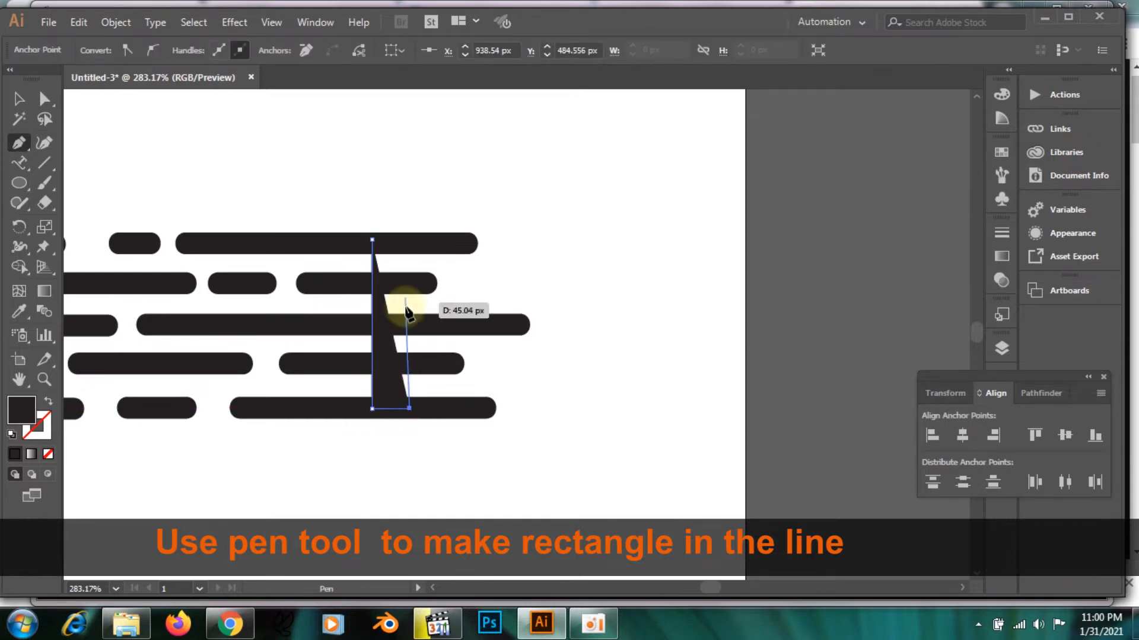
{"action": "left_click", "coordinate": [408, 242]}
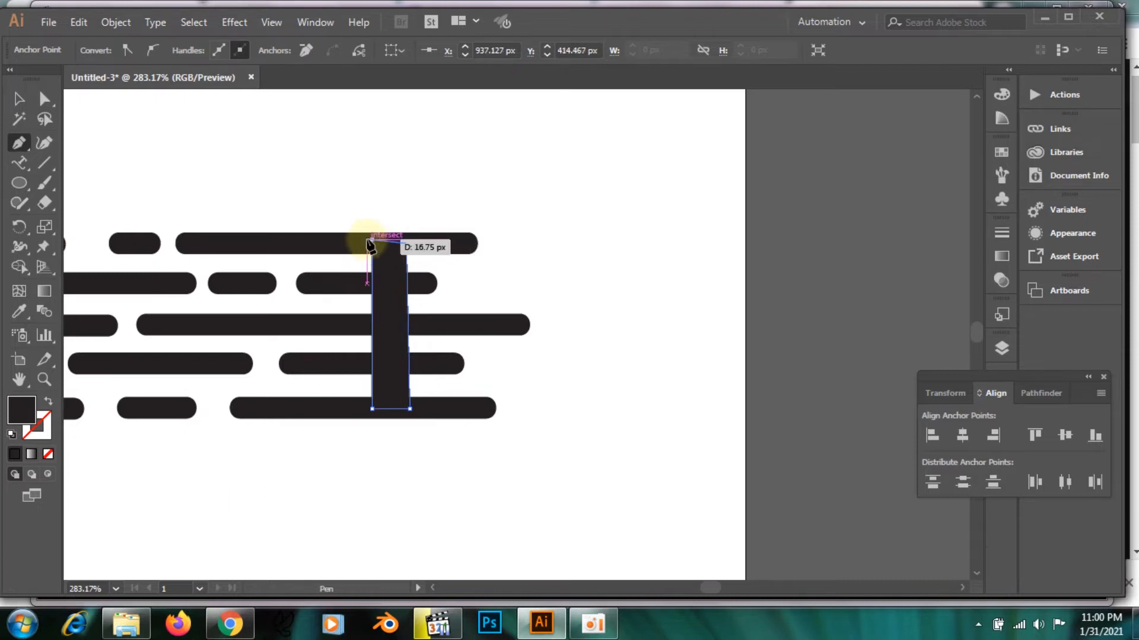
{"action": "left_click", "coordinate": [372, 237]}
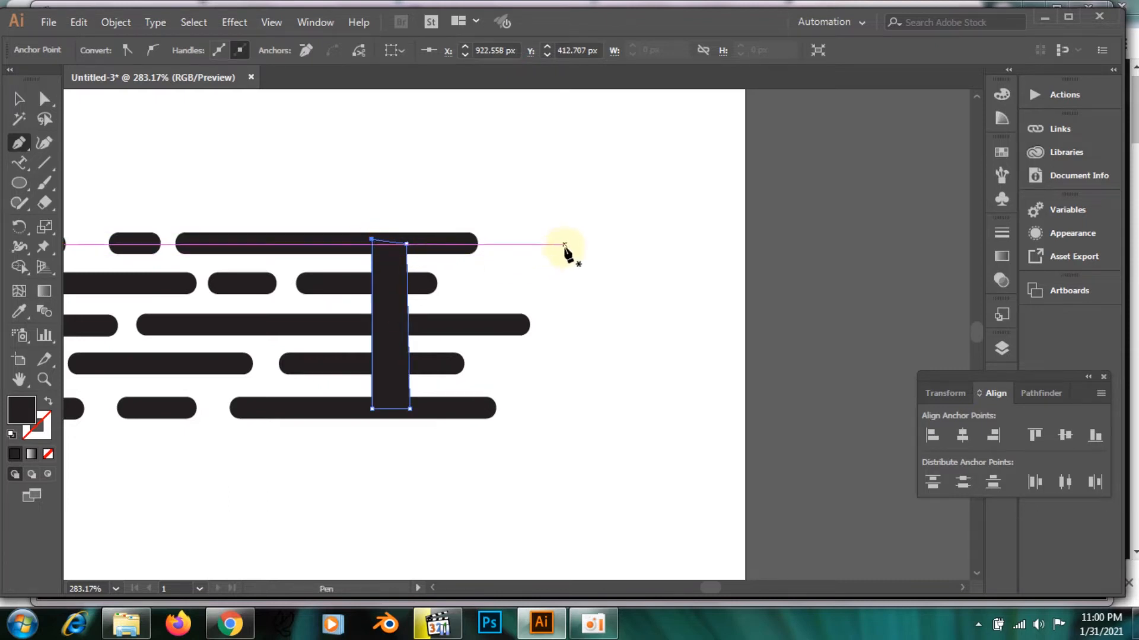
Step: Select the vertical bar together with the row and merge the bar's segments into one shape with Shape Builder
{"action": "key", "text": "ctrl+plus"}
{"action": "key", "text": "ctrl+plus"}
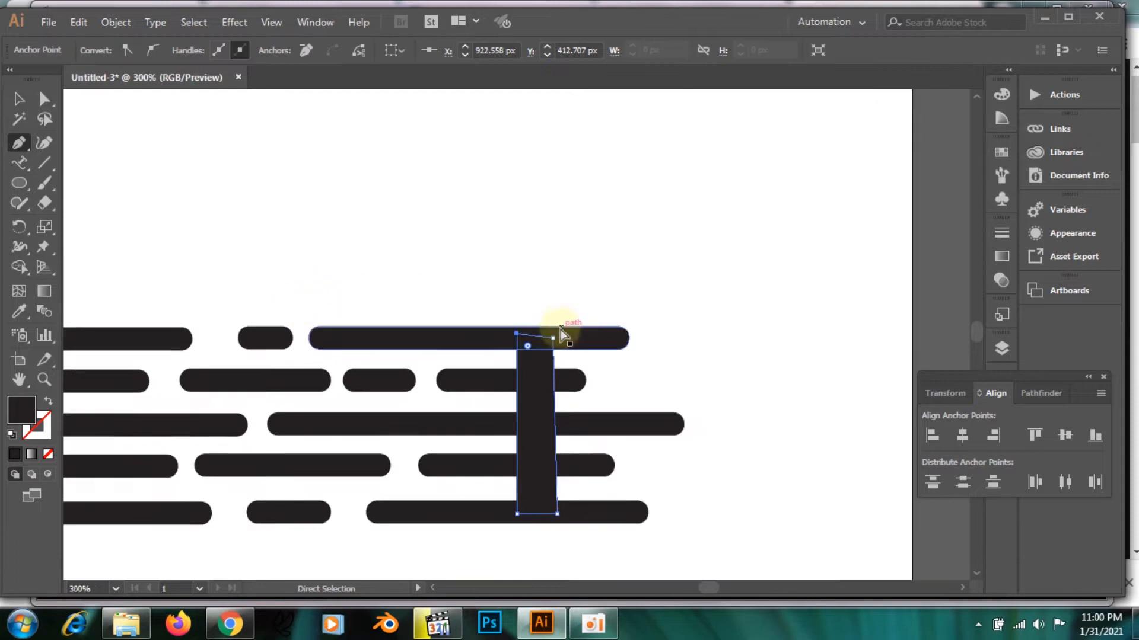
{"action": "left_click_drag", "start_coordinate": [624, 402], "coordinate": [579, 261]}
{"action": "left_click", "coordinate": [19, 98]}
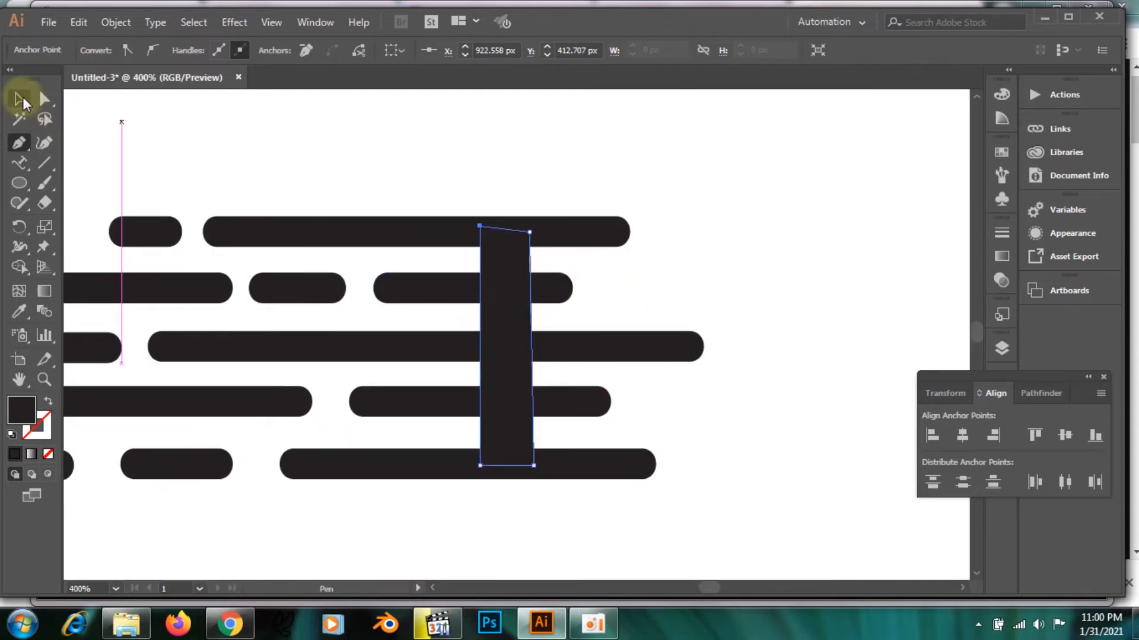
{"action": "left_click", "coordinate": [513, 244]}
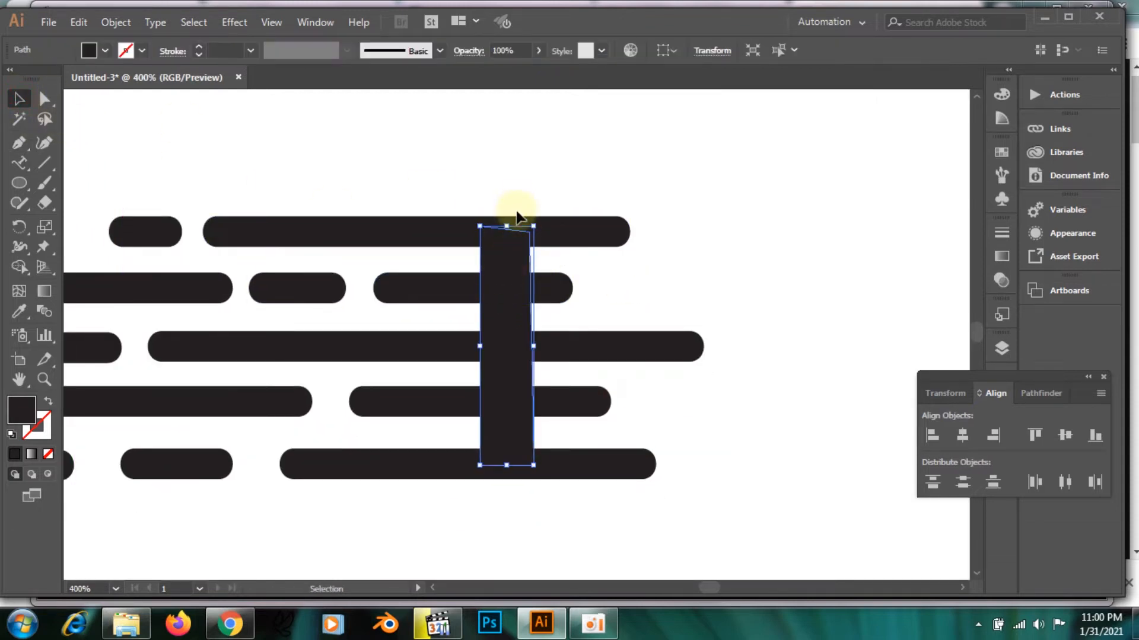
{"action": "left_click", "coordinate": [488, 167]}
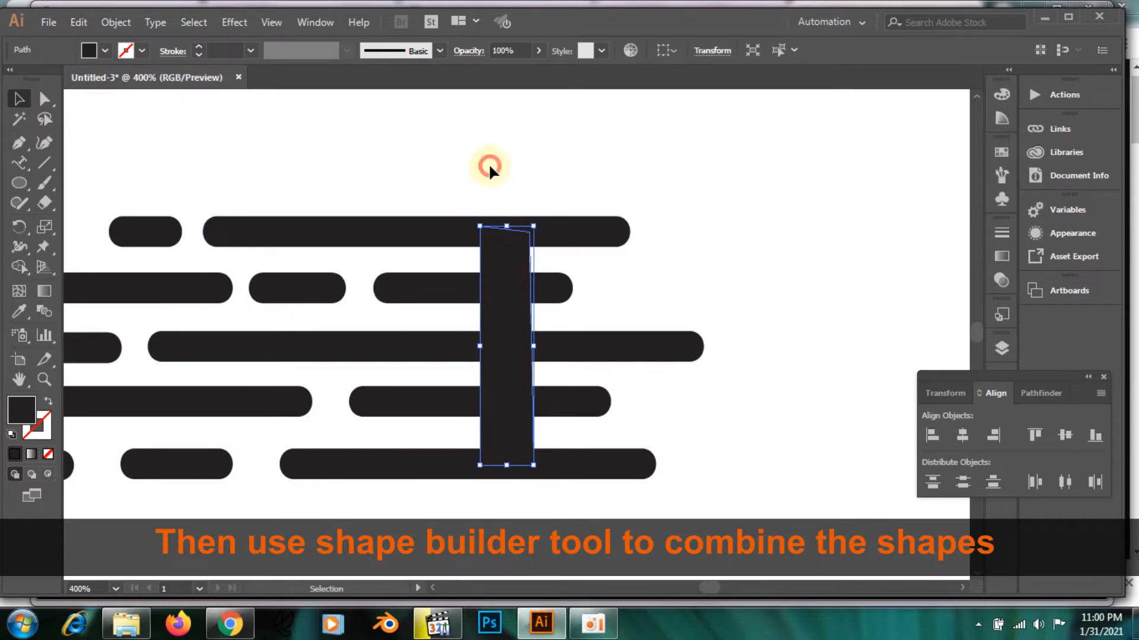
{"action": "left_click", "coordinate": [504, 264]}
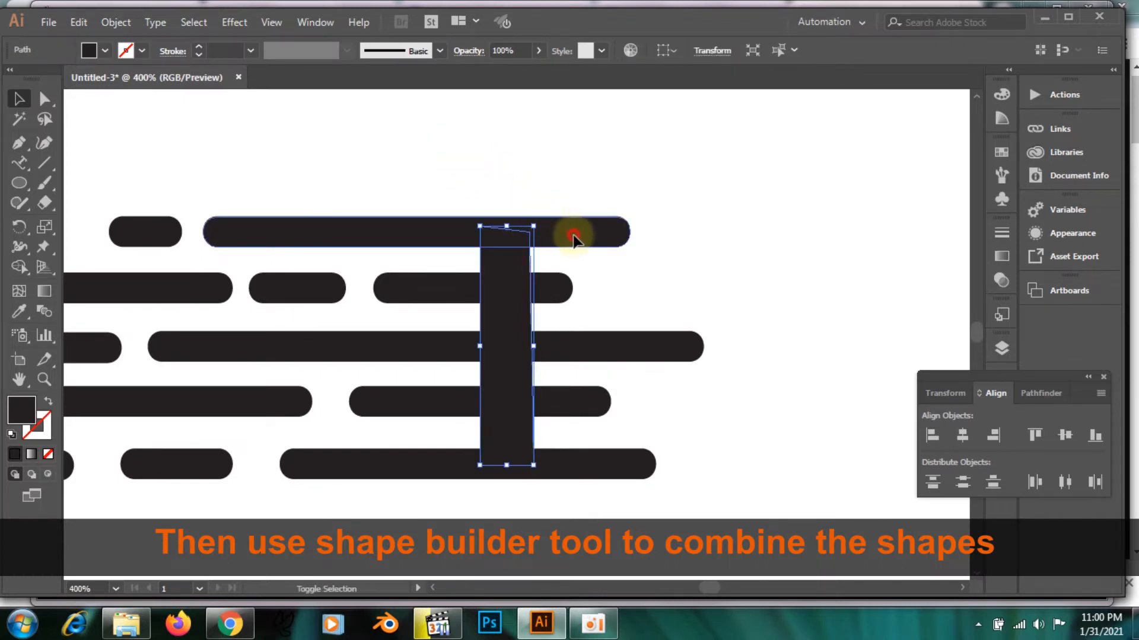
{"action": "key", "text": "ctrl+a"}
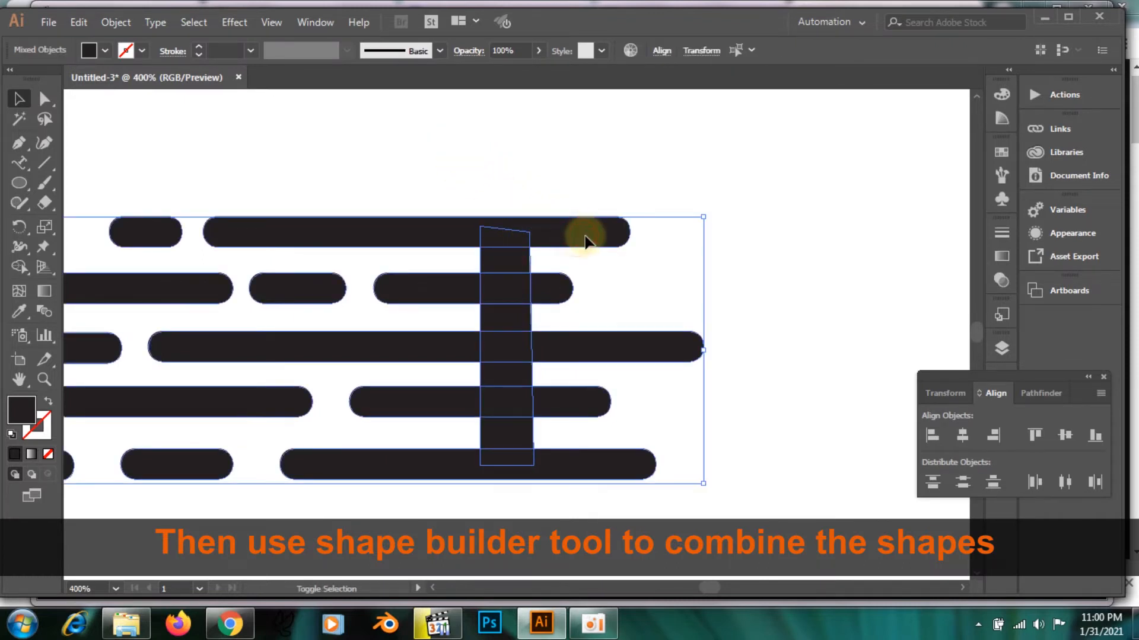
{"action": "left_click", "coordinate": [17, 268]}
{"action": "mouse_move", "coordinate": [498, 240]}
{"action": "left_mouse_down"}
{"action": "mouse_move", "coordinate": [516, 280]}
{"action": "mouse_move", "coordinate": [509, 461]}
{"action": "left_mouse_up"}
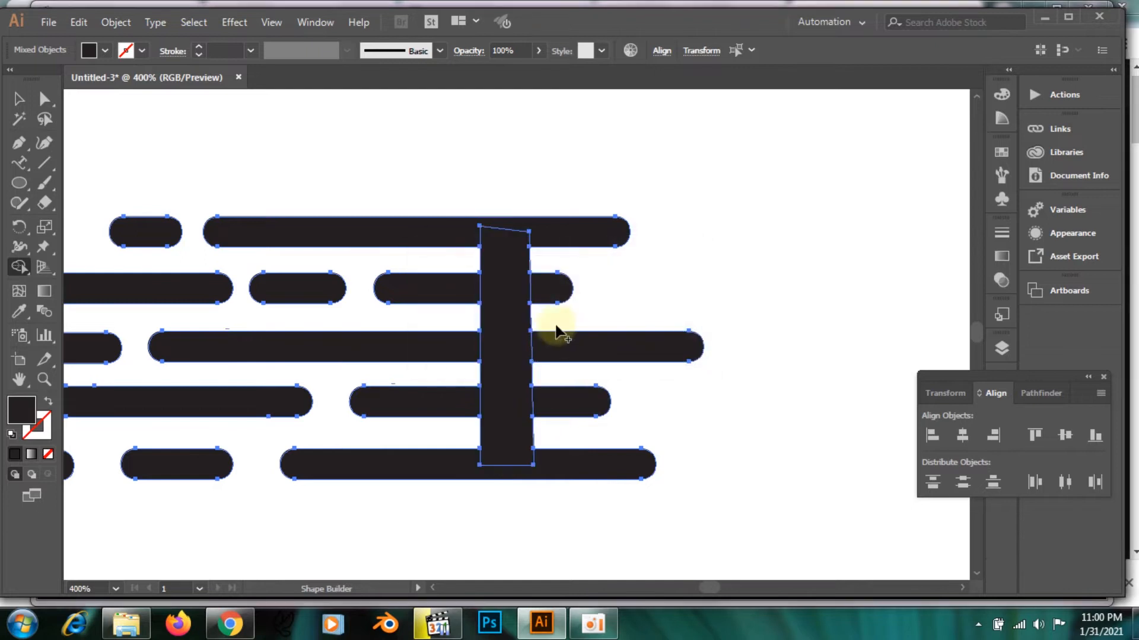
Step: Merge the vertical bar with each of the five lines it crosses using Shape Builder, and deselect the result
{"action": "mouse_move", "coordinate": [546, 344]}
{"action": "left_mouse_down"}
{"action": "mouse_move", "coordinate": [474, 353]}
{"action": "mouse_move", "coordinate": [500, 346]}
{"action": "left_mouse_up"}
{"action": "mouse_move", "coordinate": [478, 287]}
{"action": "left_mouse_down"}
{"action": "mouse_move", "coordinate": [527, 289]}
{"action": "mouse_move", "coordinate": [516, 289]}
{"action": "left_mouse_up"}
{"action": "left_click_drag", "start_coordinate": [509, 220], "coordinate": [520, 261]}
{"action": "mouse_move", "coordinate": [494, 454]}
{"action": "left_mouse_down"}
{"action": "mouse_move", "coordinate": [507, 478]}
{"action": "mouse_move", "coordinate": [547, 444]}
{"action": "left_mouse_up"}
{"action": "left_click_drag", "start_coordinate": [551, 396], "coordinate": [466, 397]}
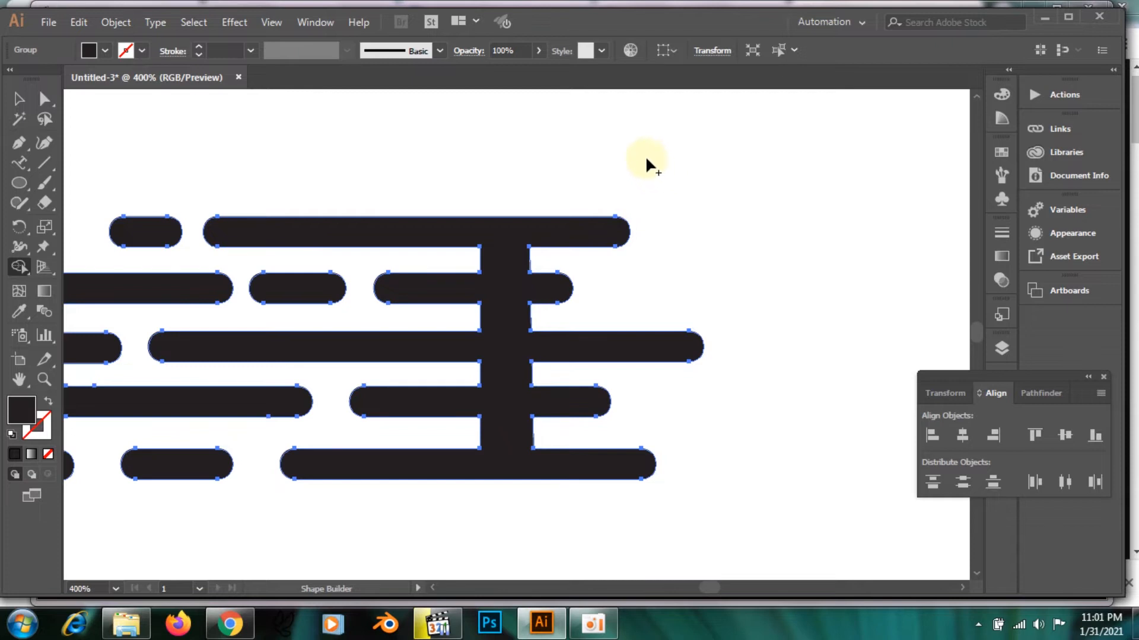
{"action": "left_click", "coordinate": [19, 104]}
{"action": "left_click", "coordinate": [813, 282]}
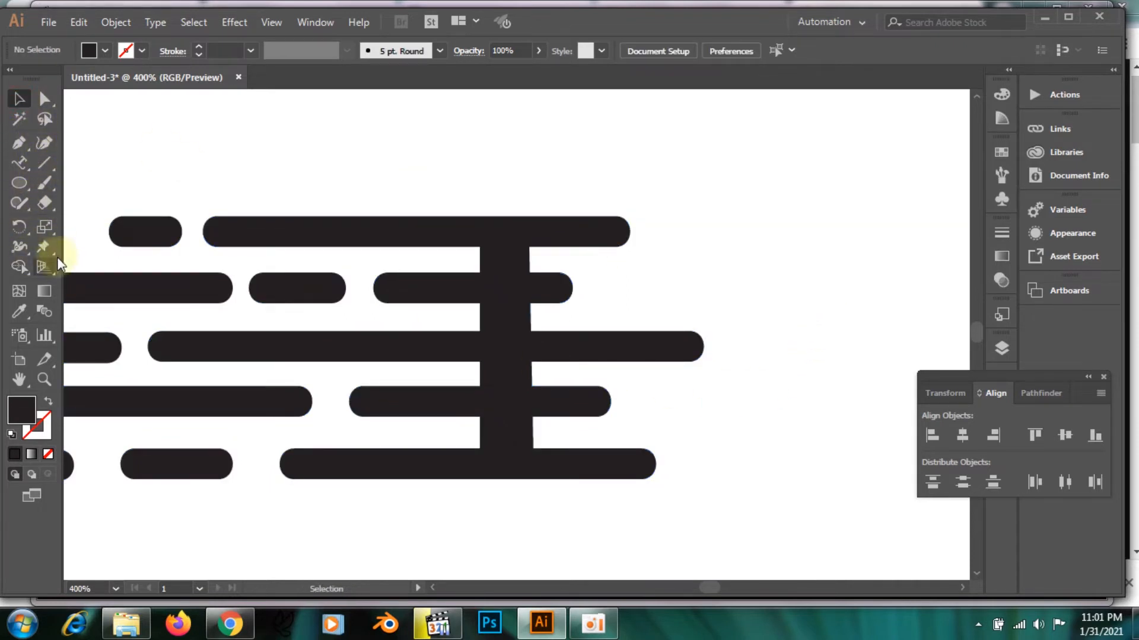
Step: Draw a rectangle covering the row's right end from the middle of the vertical bar, and nudge it up to span all five lines
{"action": "left_click", "coordinate": [19, 185]}
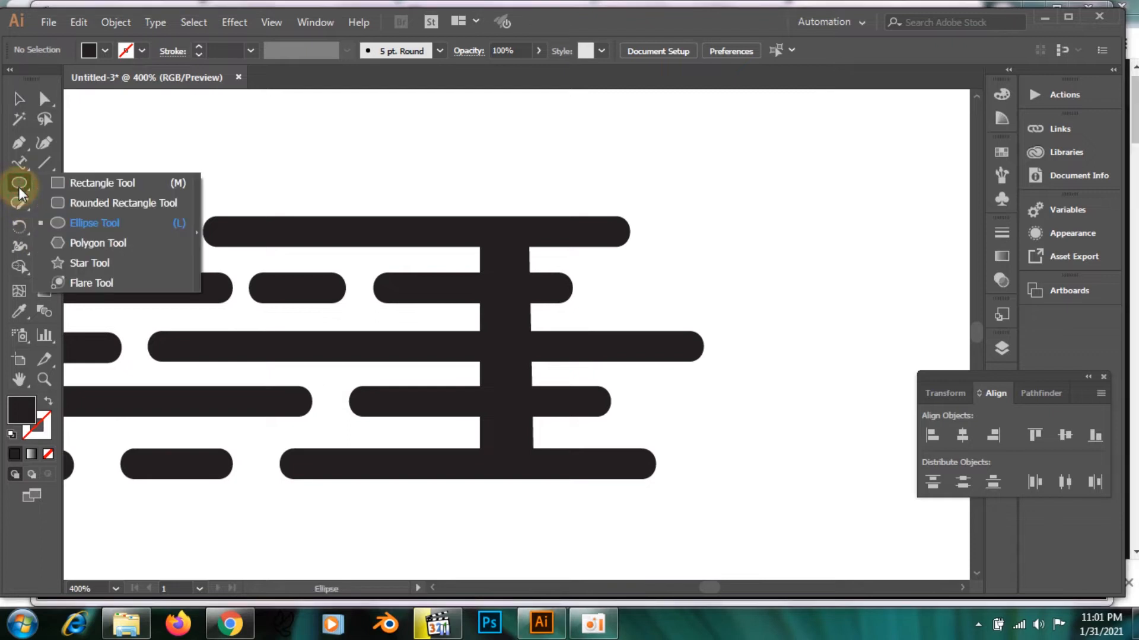
{"action": "left_click", "coordinate": [72, 187]}
{"action": "left_click_drag", "start_coordinate": [507, 233], "coordinate": [766, 502]}
{"action": "key", "text": "v"}
{"action": "left_click_drag", "start_coordinate": [692, 332], "coordinate": [694, 311]}
Step: Select the row together with the rectangle and merge the line ends lying inside the rectangle with Shape Builder
{"action": "left_click", "coordinate": [432, 233], "text": "shift"}
{"action": "left_click", "coordinate": [19, 267]}
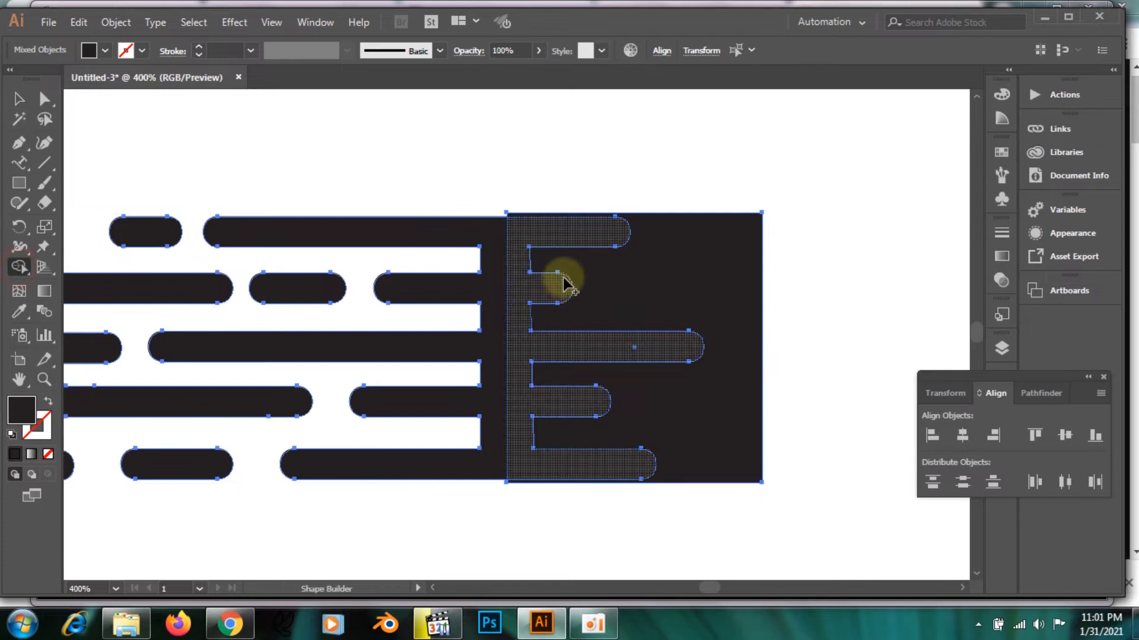
{"action": "mouse_move", "coordinate": [570, 232]}
{"action": "left_mouse_down"}
{"action": "mouse_move", "coordinate": [660, 242]}
{"action": "mouse_move", "coordinate": [744, 361]}
{"action": "mouse_move", "coordinate": [577, 466]}
{"action": "mouse_move", "coordinate": [512, 361]}
{"action": "mouse_move", "coordinate": [520, 265]}
{"action": "left_mouse_up"}
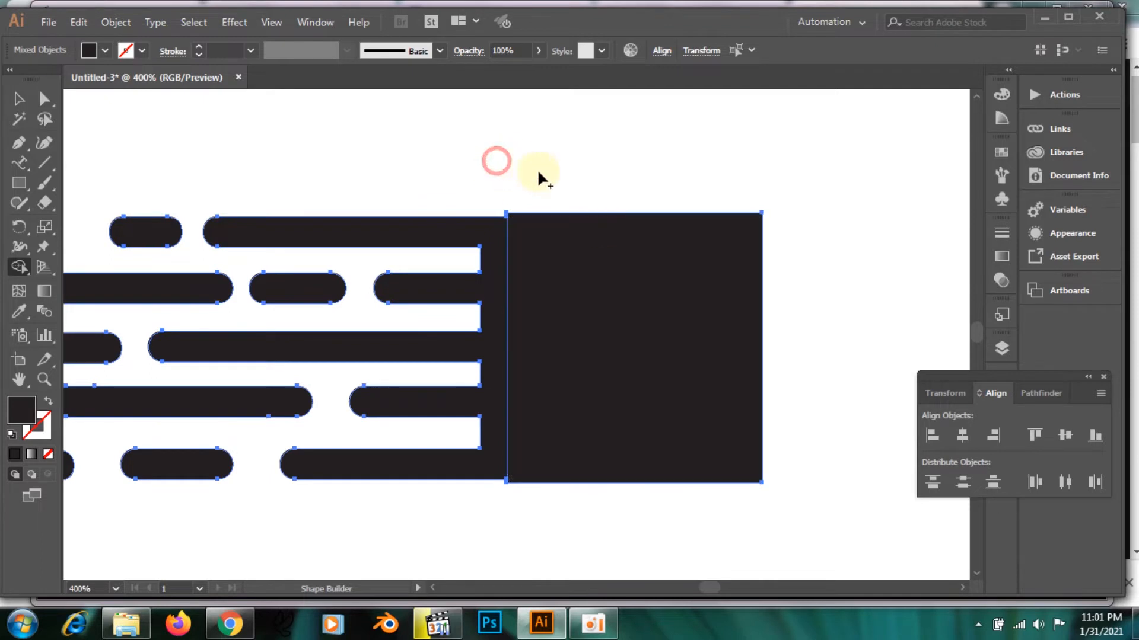
Step: Move the rectangle clear of the row's right end and delete it
{"action": "left_click", "coordinate": [18, 99]}
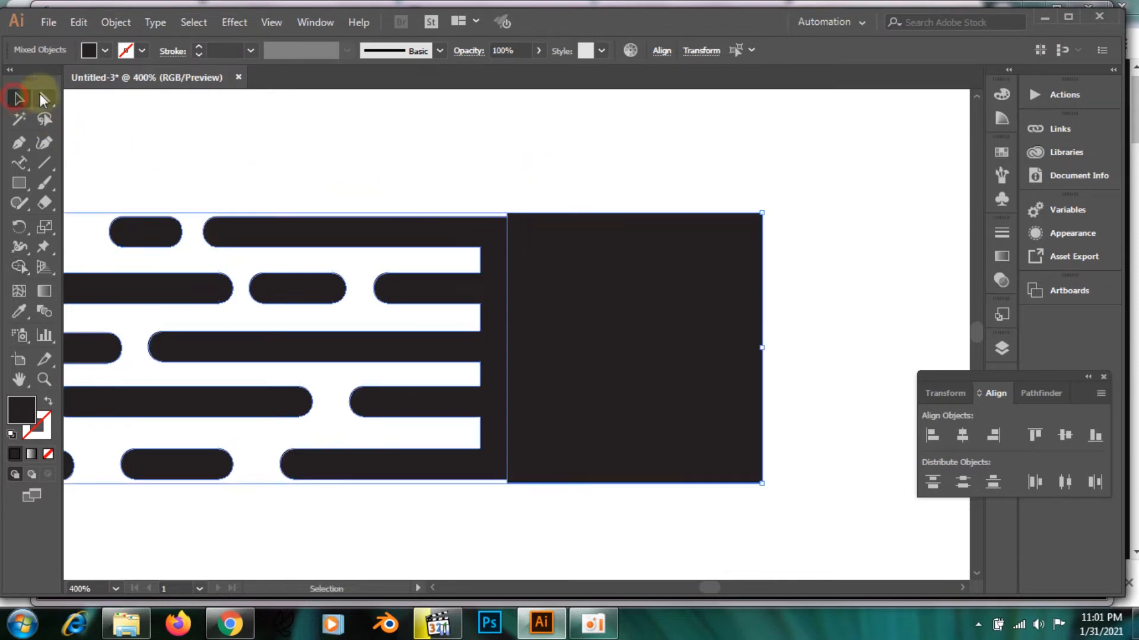
{"action": "left_click", "coordinate": [629, 508]}
{"action": "left_click", "coordinate": [592, 372]}
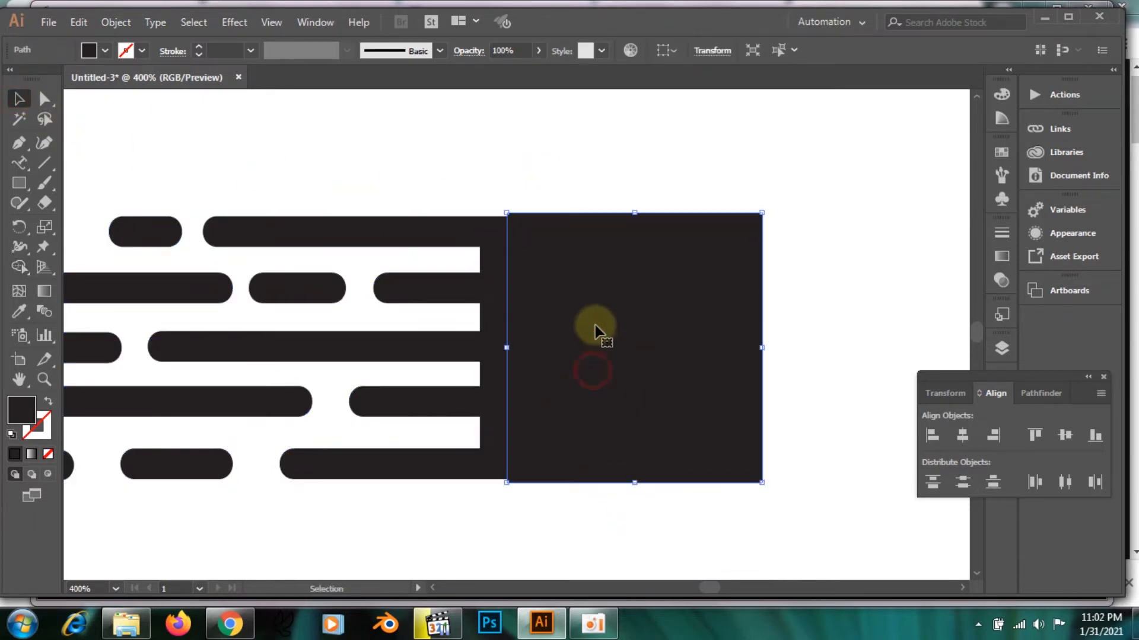
{"action": "left_click_drag", "start_coordinate": [568, 280], "coordinate": [605, 280]}
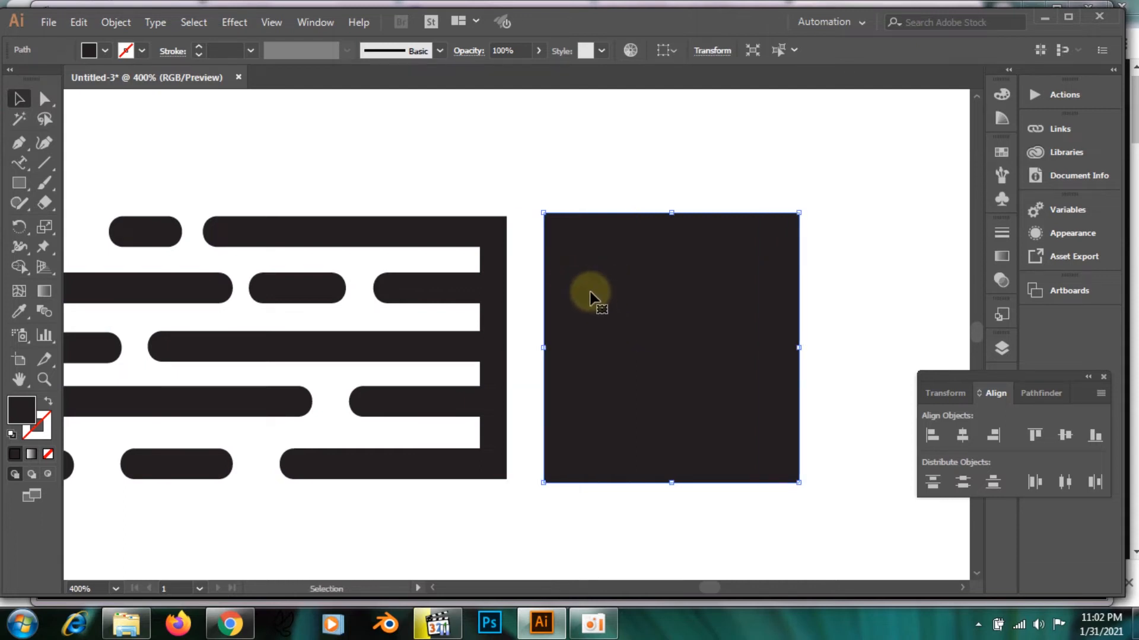
{"action": "key", "text": "Delete"}
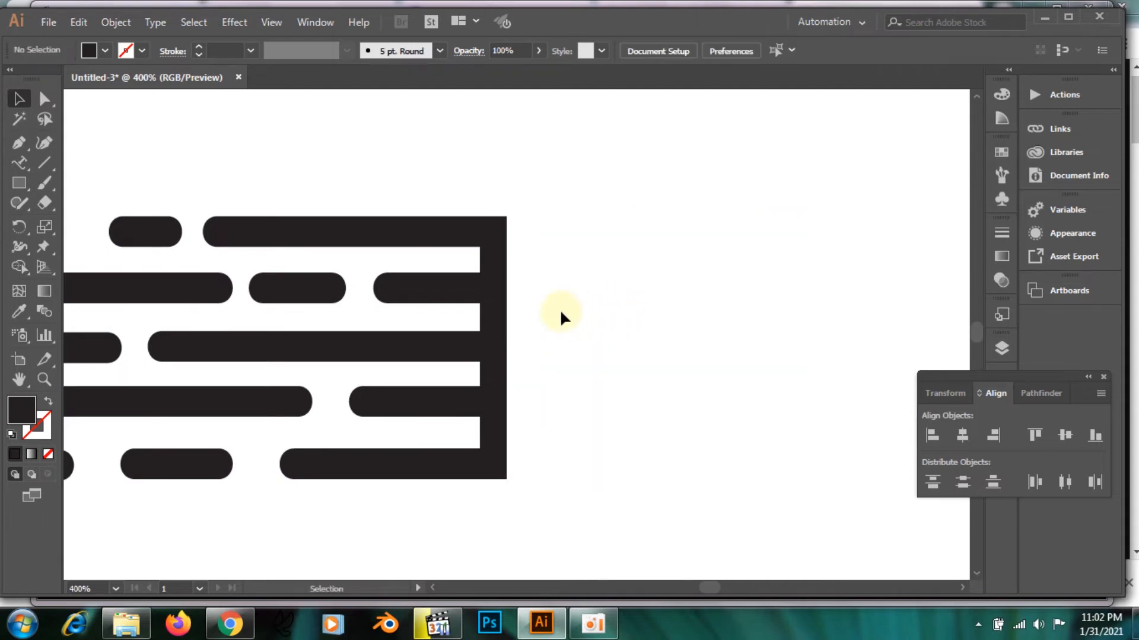
Step: Examine the whole row of staggered lines and its trimmed right end
{"action": "left_click_drag", "start_coordinate": [546, 356], "coordinate": [639, 326]}
{"action": "left_click", "coordinate": [593, 254]}
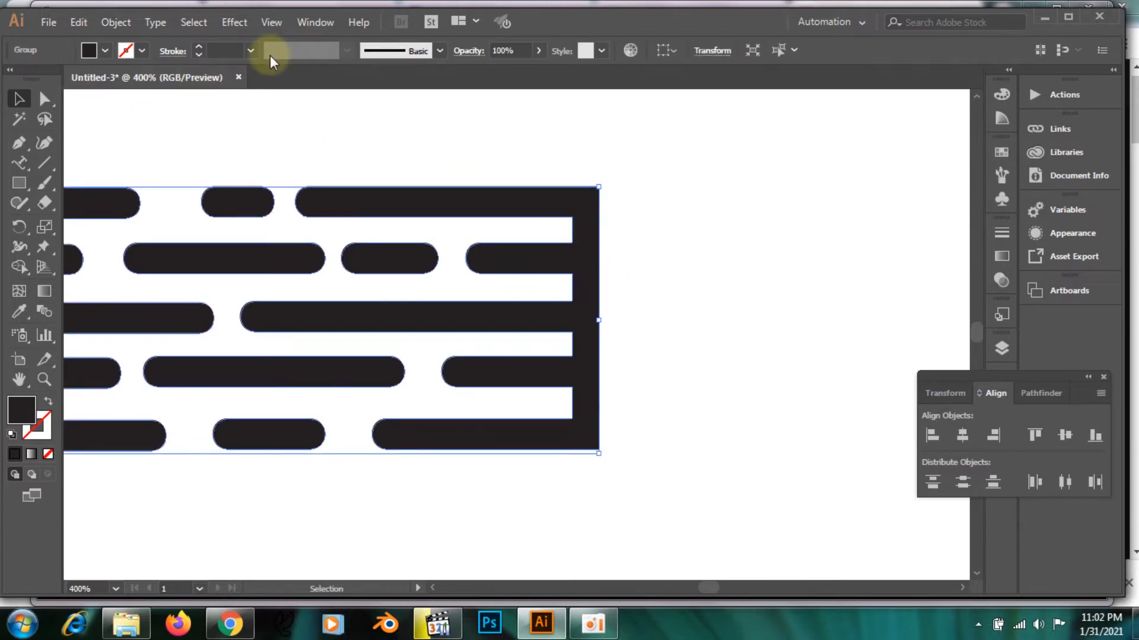
{"action": "key", "text": "a"}
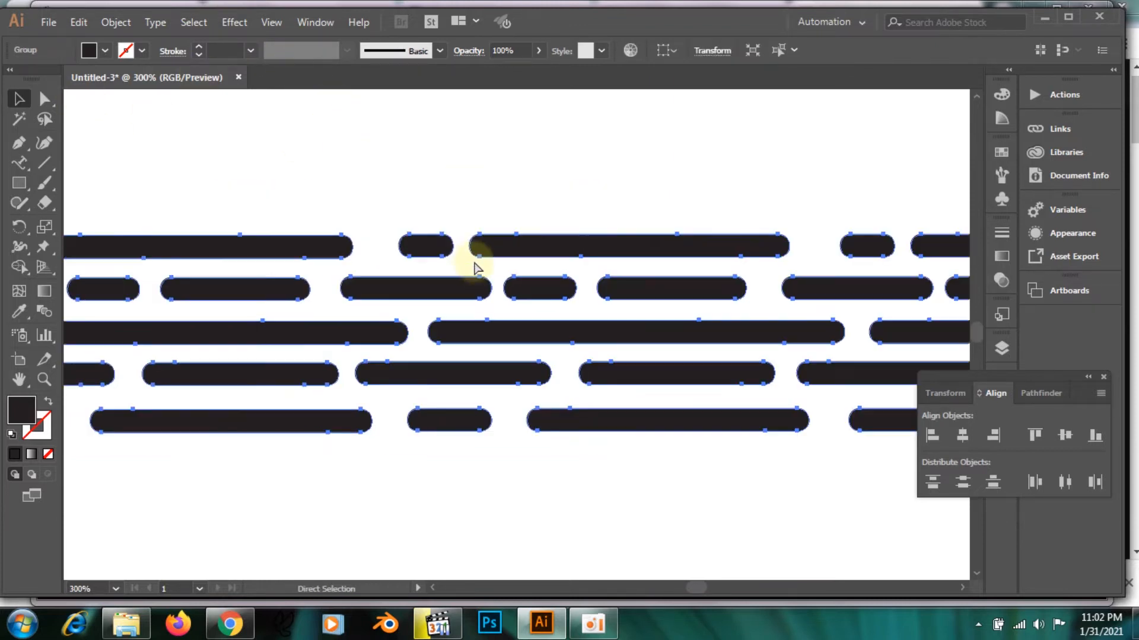
{"action": "key", "text": "ctrl+minus"}
{"action": "key", "text": "ctrl+minus"}
{"action": "key", "text": "ctrl+minus"}
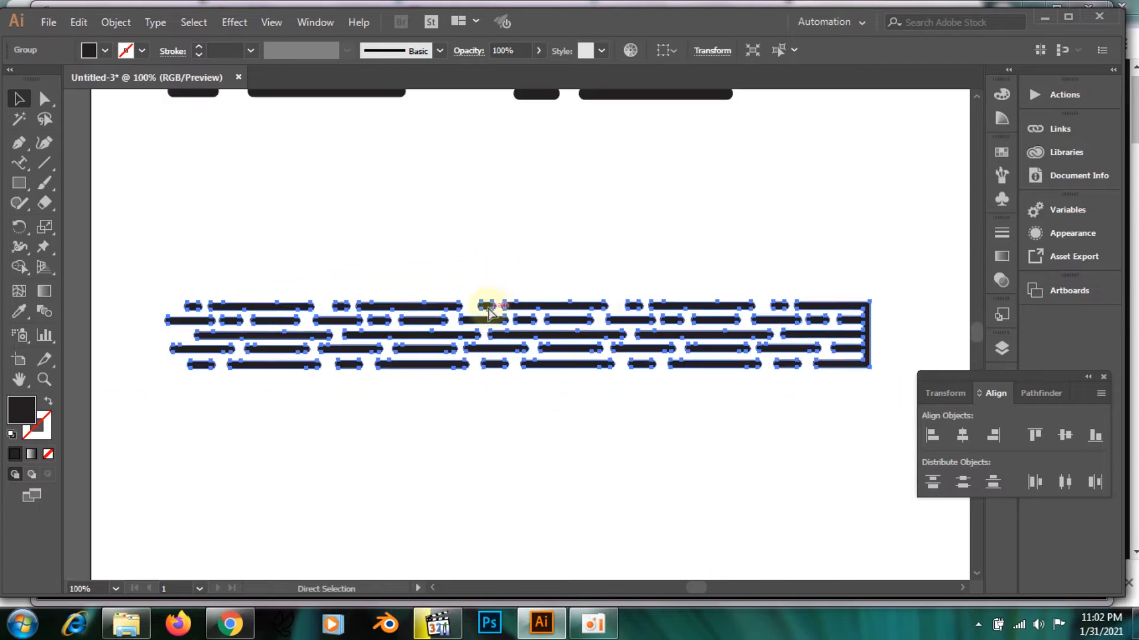
{"action": "key", "text": "ctrl+plus"}
{"action": "key", "text": "ctrl+plus"}
{"action": "key", "text": "v"}
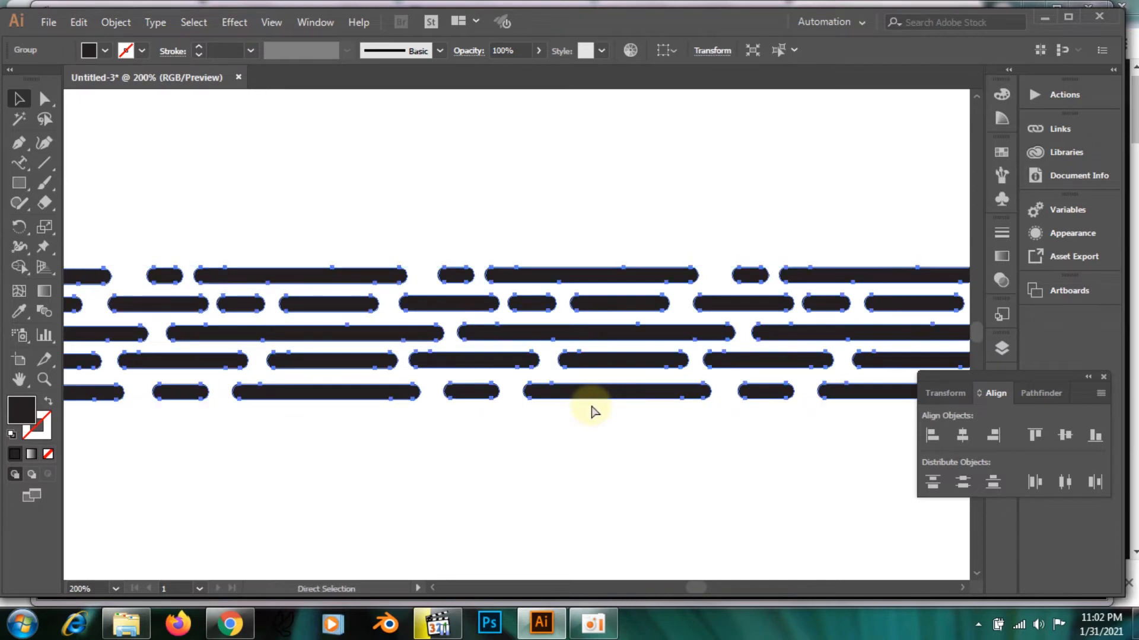
{"action": "key", "text": "a"}
{"action": "key", "text": "ctrl+minus"}
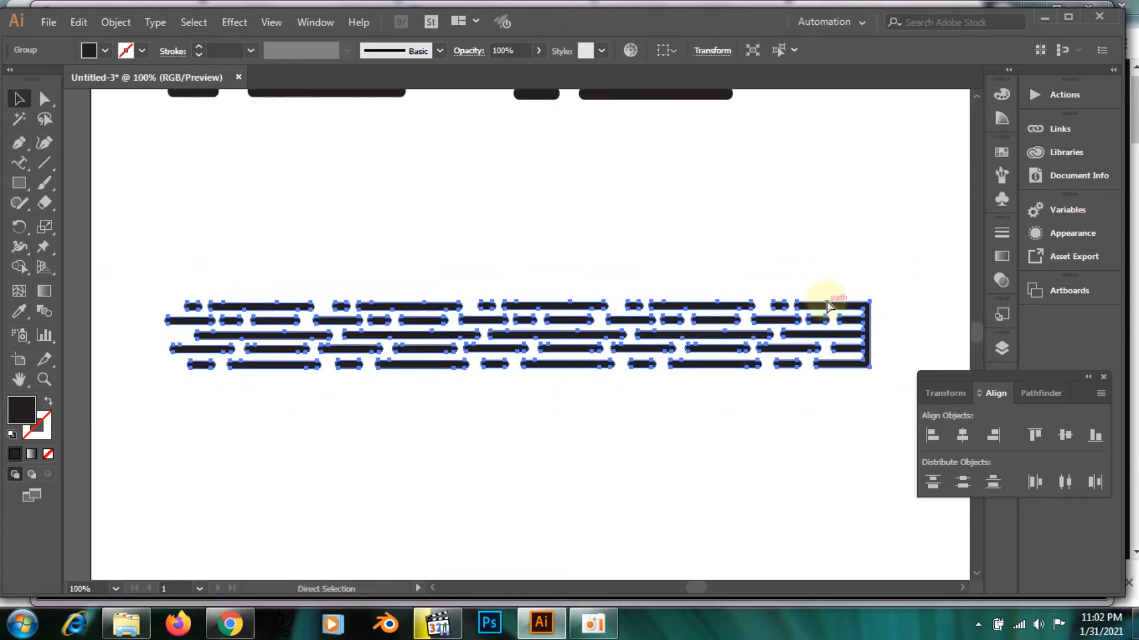
{"action": "key", "text": "ctrl+plus"}
{"action": "key", "text": "v"}
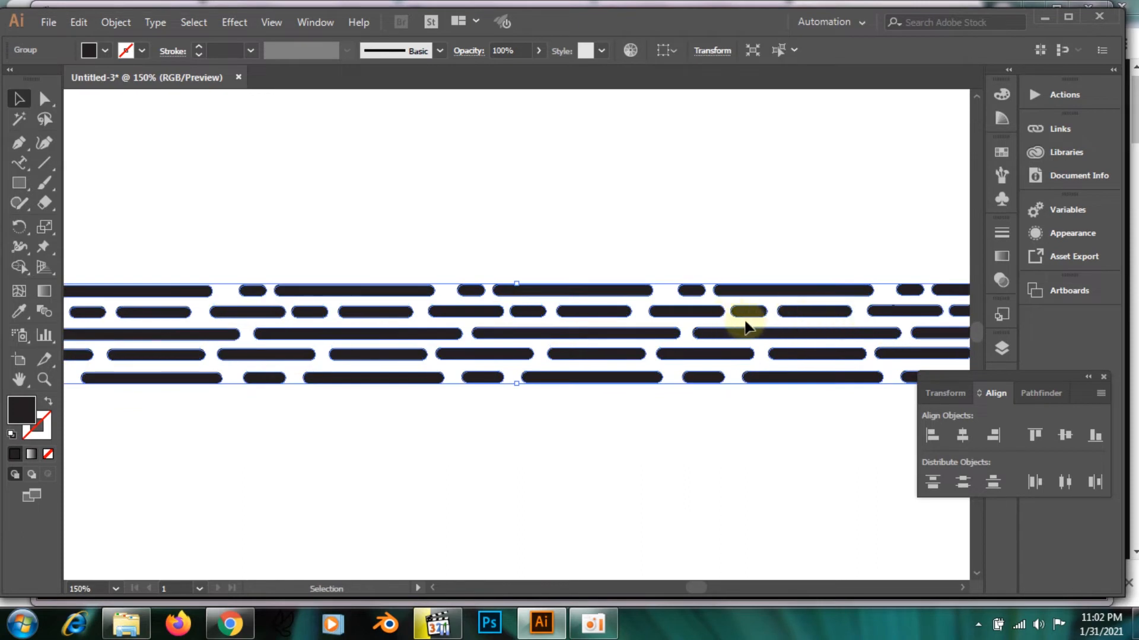
{"action": "left_click_drag", "start_coordinate": [744, 319], "coordinate": [478, 349]}
{"action": "key", "text": "ctrl+plus"}
{"action": "key", "text": "ctrl+plus"}
{"action": "key", "text": "ctrl+plus"}
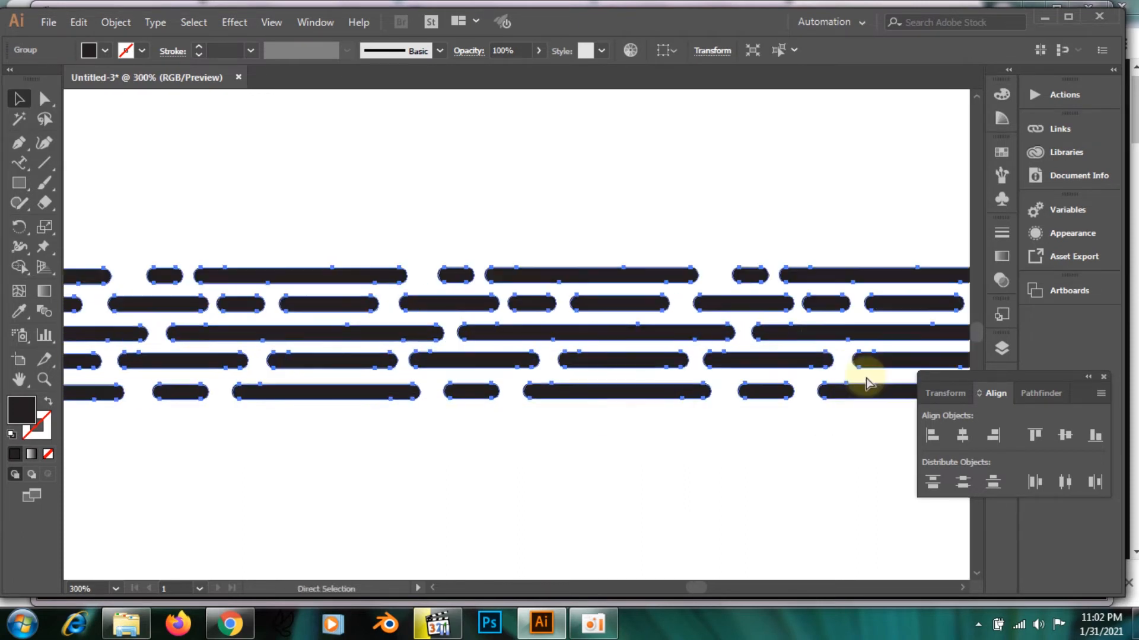
{"action": "key", "text": "space"}
{"action": "left_click_drag", "start_coordinate": [765, 255], "coordinate": [12, 290]}
{"action": "key", "text": "space"}
{"action": "left_click_drag", "start_coordinate": [577, 361], "coordinate": [38, 364]}
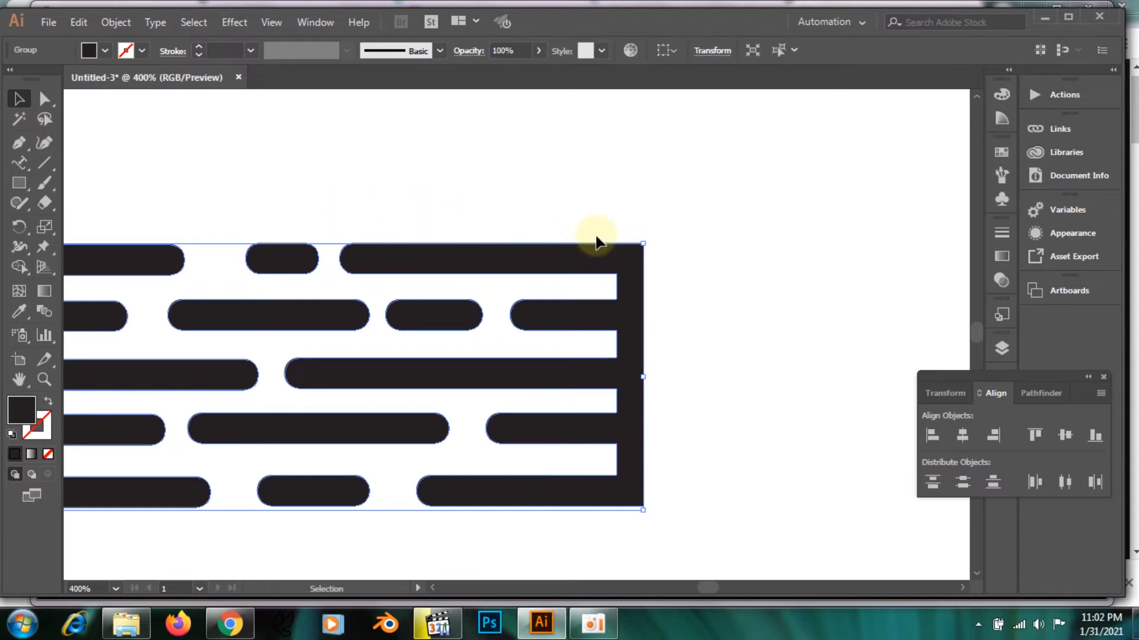
Step: Select only the upper outer corner anchor of the vertical bar at the row's right end with Direct Selection
{"action": "left_click", "coordinate": [44, 99]}
{"action": "left_click", "coordinate": [643, 243]}
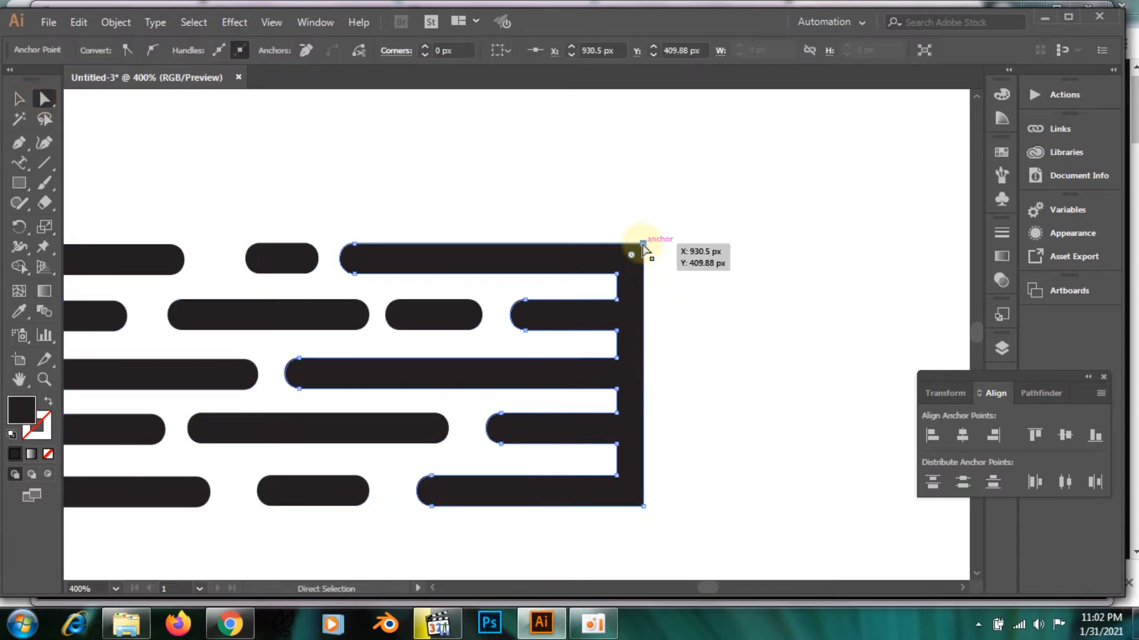
{"action": "left_click_drag", "start_coordinate": [643, 243], "coordinate": [688, 425]}
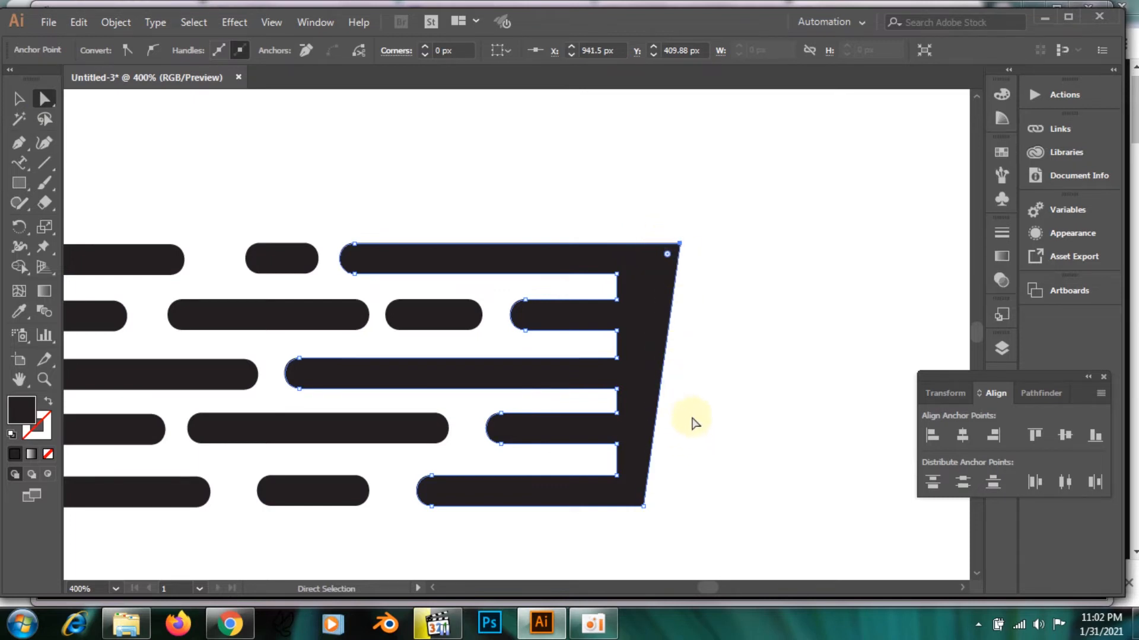
{"action": "key", "text": "ctrl+Left"}
{"action": "key", "text": "ctrl+Left"}
{"action": "key", "text": "ctrl+Left"}
{"action": "key", "text": "ctrl+Left"}
{"action": "key", "text": "ctrl+Left"}
{"action": "key", "text": "Left"}
{"action": "key", "text": "Left"}
{"action": "key", "text": "Left"}
{"action": "key", "text": "Left"}
{"action": "key", "text": "Left"}
{"action": "key", "text": "Left"}
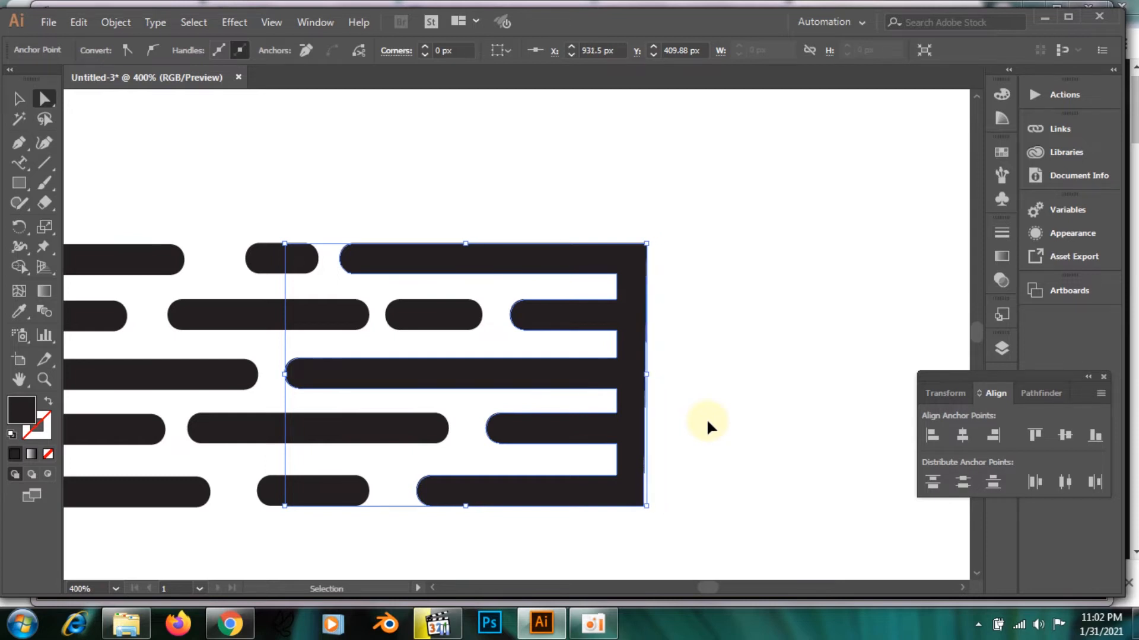
{"action": "key", "text": "Left"}
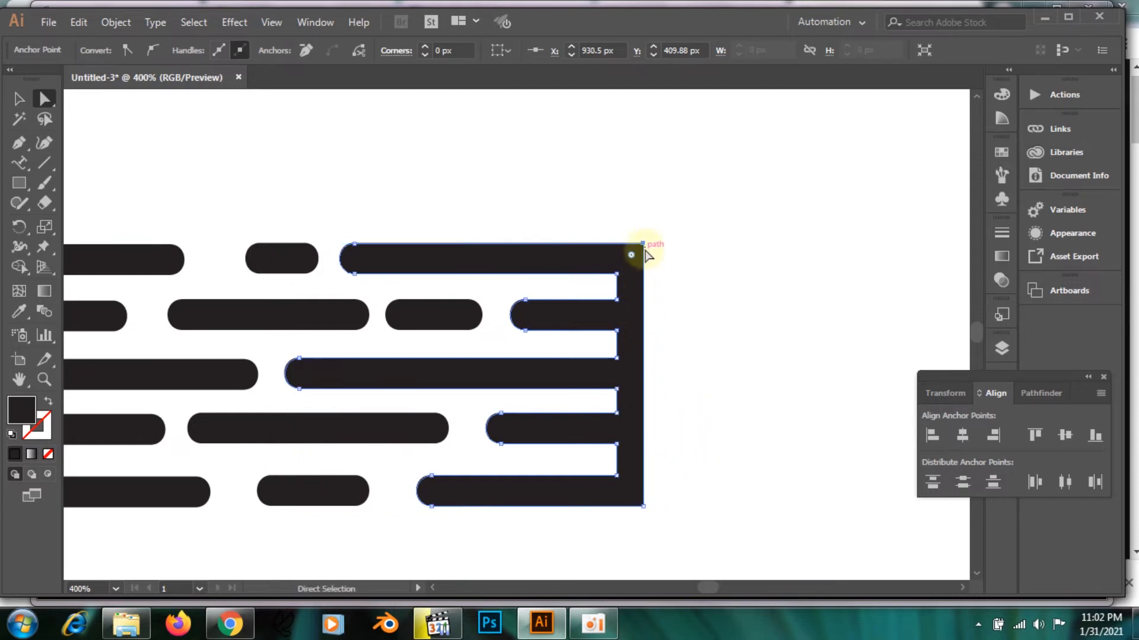
Step: Add the bar's lower outer corner anchor to the selection and nudge both anchors right to form a solid block about two-thirds as wide as tall
{"action": "left_click", "coordinate": [643, 506], "text": "shift"}
{"action": "key", "text": "Right"}
{"action": "key", "text": "Right"}
{"action": "key", "text": "Right"}
{"action": "key", "text": "Right"}
{"action": "key", "text": "Right"}
{"action": "key", "text": "Right"}
{"action": "key", "text": "Right"}
{"action": "key", "text": "Right"}
{"action": "key", "text": "Right"}
{"action": "key", "text": "Right"}
{"action": "key", "text": "Right"}
{"action": "key", "text": "Right"}
{"action": "key", "text": "Right"}
{"action": "key", "text": "Right"}
{"action": "key", "text": "Right"}
{"action": "key", "text": "Right"}
{"action": "key", "text": "Right"}
{"action": "key", "text": "Right"}
{"action": "key", "text": "Right"}
{"action": "key", "text": "Right"}
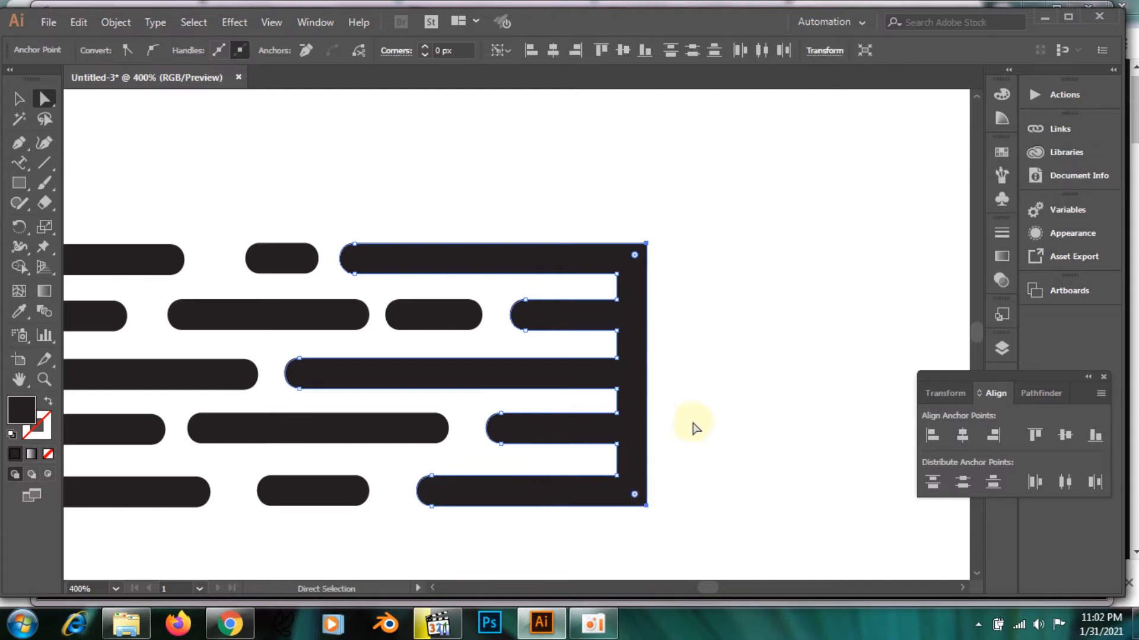
{"action": "key", "text": "Right"}
{"action": "key", "text": "Right"}
{"action": "key", "text": "Right"}
{"action": "key", "text": "Right"}
{"action": "key", "text": "Right"}
{"action": "key", "text": "Right"}
{"action": "key", "text": "Right"}
{"action": "key", "text": "Right"}
{"action": "key", "text": "Right"}
{"action": "key", "text": "Right"}
{"action": "key", "text": "Right"}
{"action": "key", "text": "Right"}
{"action": "key", "text": "Right"}
{"action": "key", "text": "Right"}
{"action": "key", "text": "Right"}
{"action": "key", "text": "Right"}
{"action": "key", "text": "Right"}
{"action": "key", "text": "Right"}
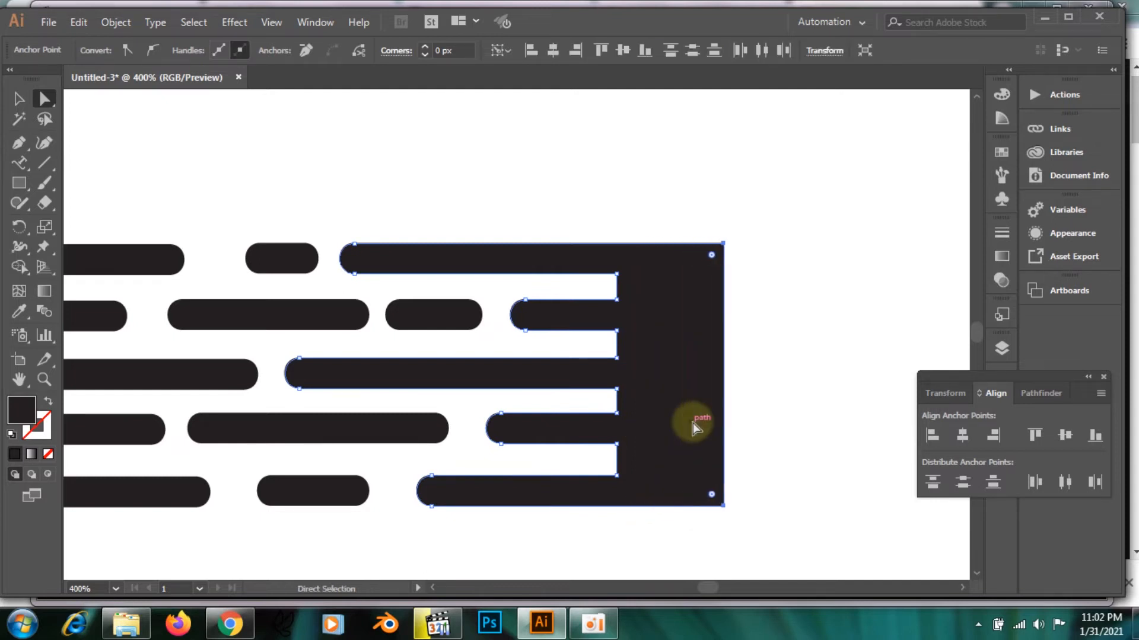
{"action": "key", "text": "Right"}
{"action": "key", "text": "Right"}
{"action": "key", "text": "Right"}
{"action": "key", "text": "Right"}
{"action": "key", "text": "Right"}
{"action": "key", "text": "Right"}
{"action": "key", "text": "Right"}
{"action": "key", "text": "Right"}
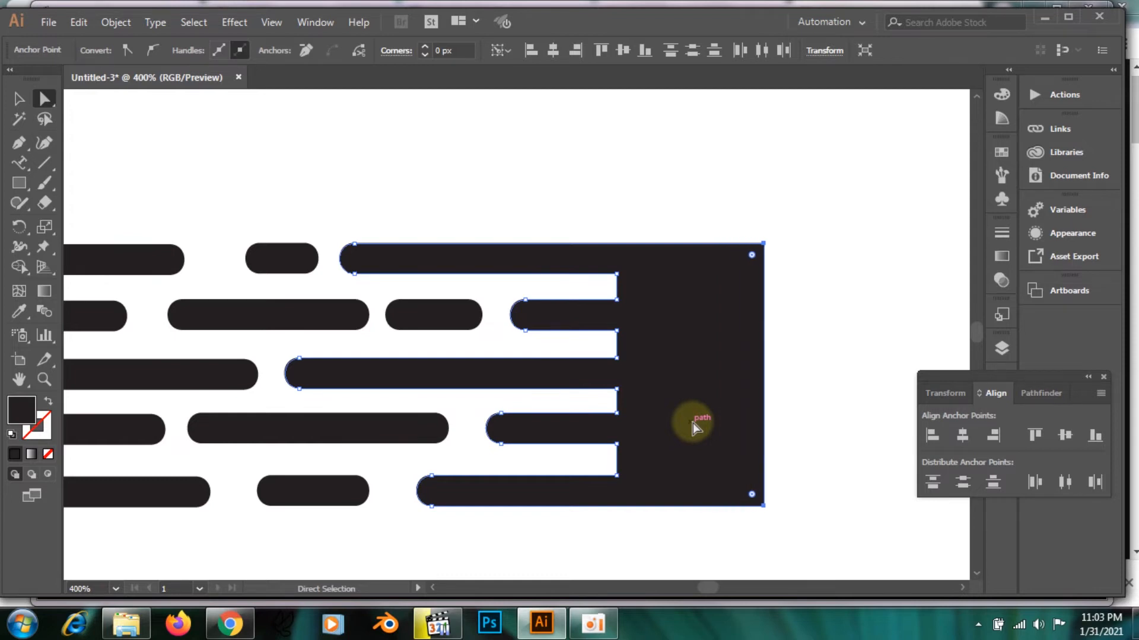
{"action": "key", "text": "Right"}
{"action": "key", "text": "Right"}
{"action": "key", "text": "Right"}
{"action": "key", "text": "Right"}
{"action": "key", "text": "Right"}
{"action": "key", "text": "Right"}
{"action": "key", "text": "Right"}
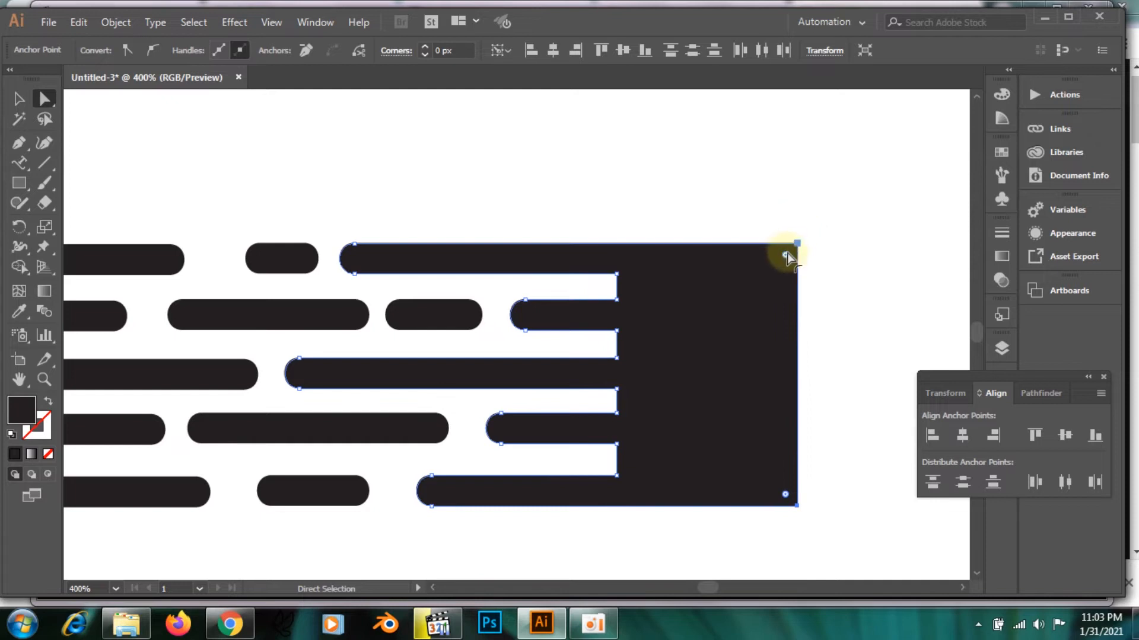
Step: Round both outer corners of the solid end block to 36.56 px, forming a semicircular end
{"action": "left_click_drag", "start_coordinate": [785, 256], "coordinate": [621, 314]}
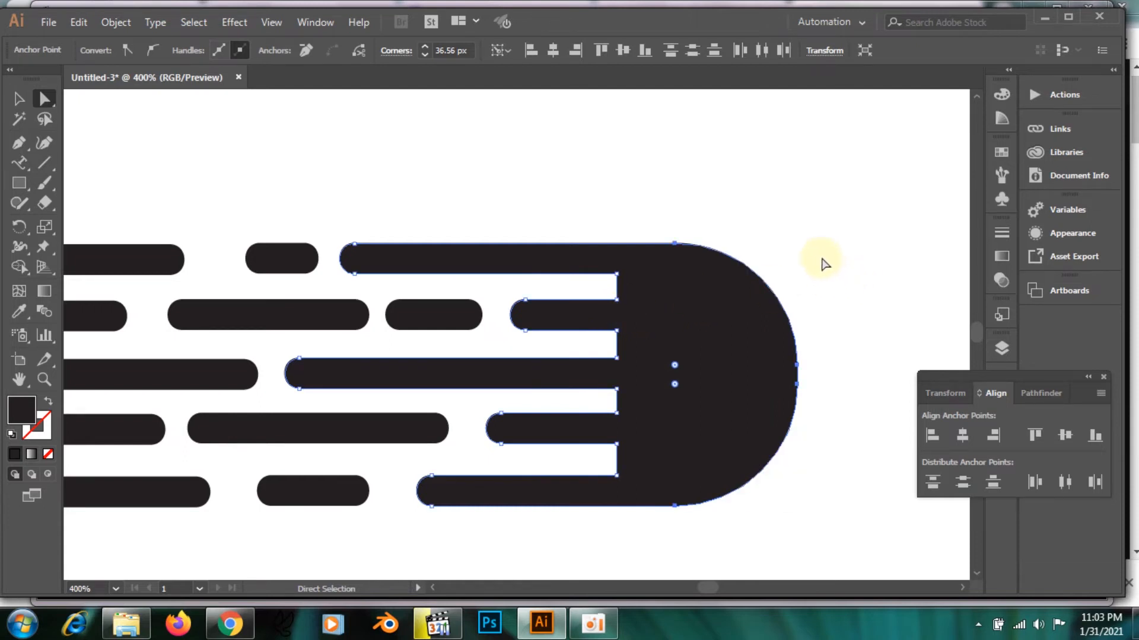
{"action": "scroll", "coordinate": [821, 264], "scroll_direction": "down", "scroll_amount": 5}
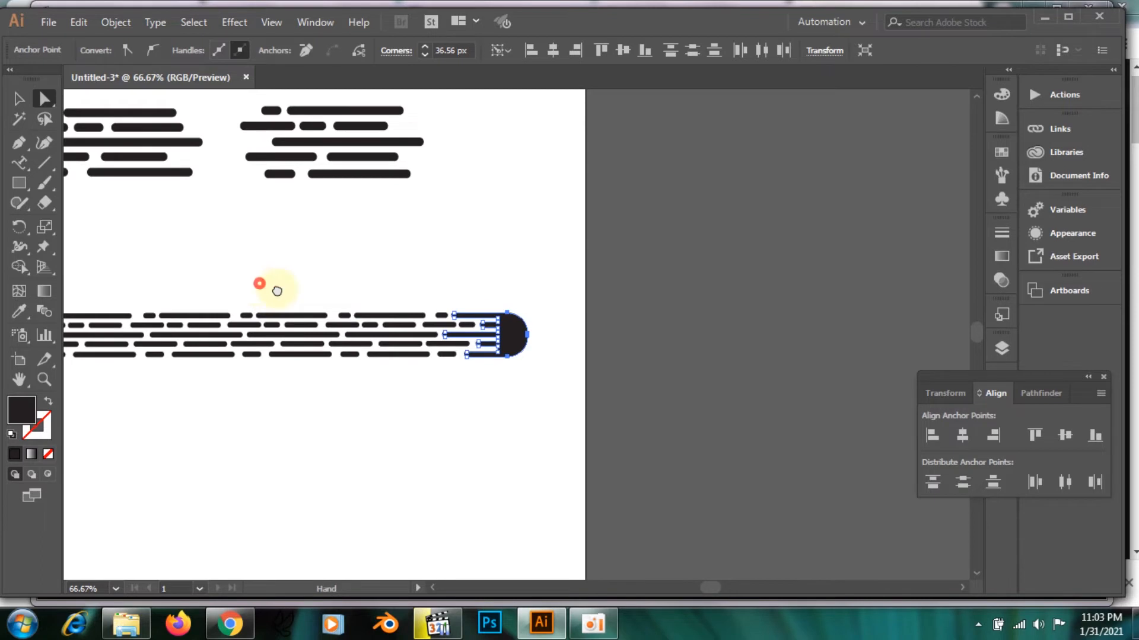
{"action": "left_click_drag", "start_coordinate": [277, 292], "coordinate": [590, 298]}
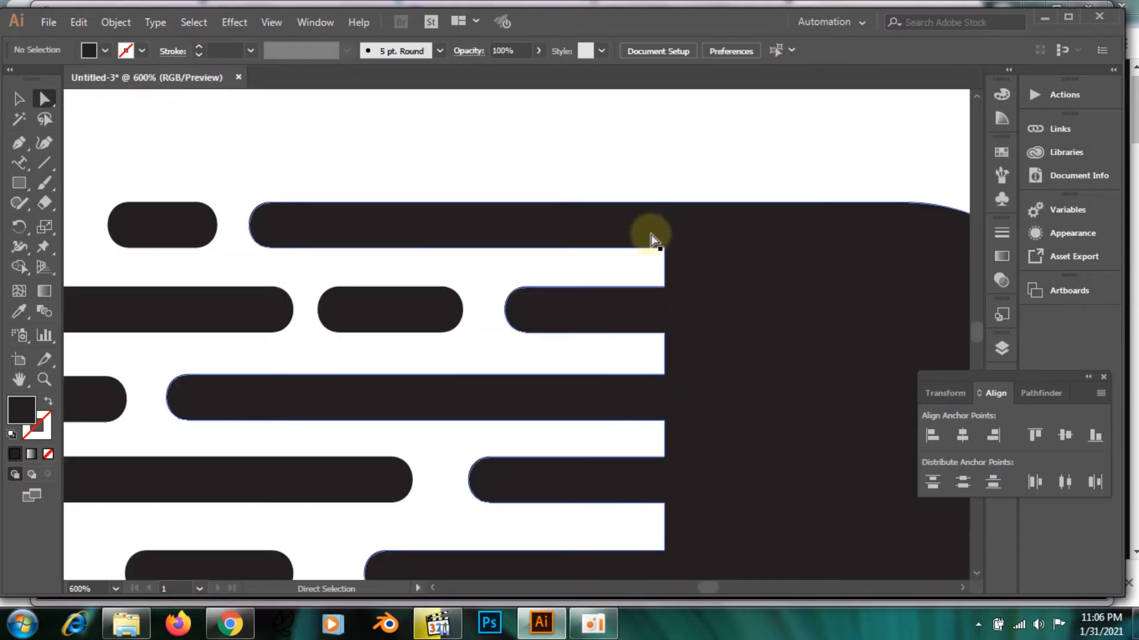
Step: Extend the topmost gap about 20 px into the solid block by its two inner corner anchors, and round those corners to 3.87 px
{"action": "left_click_drag", "start_coordinate": [651, 234], "coordinate": [678, 267]}
{"action": "key", "text": "ctrl+z"}
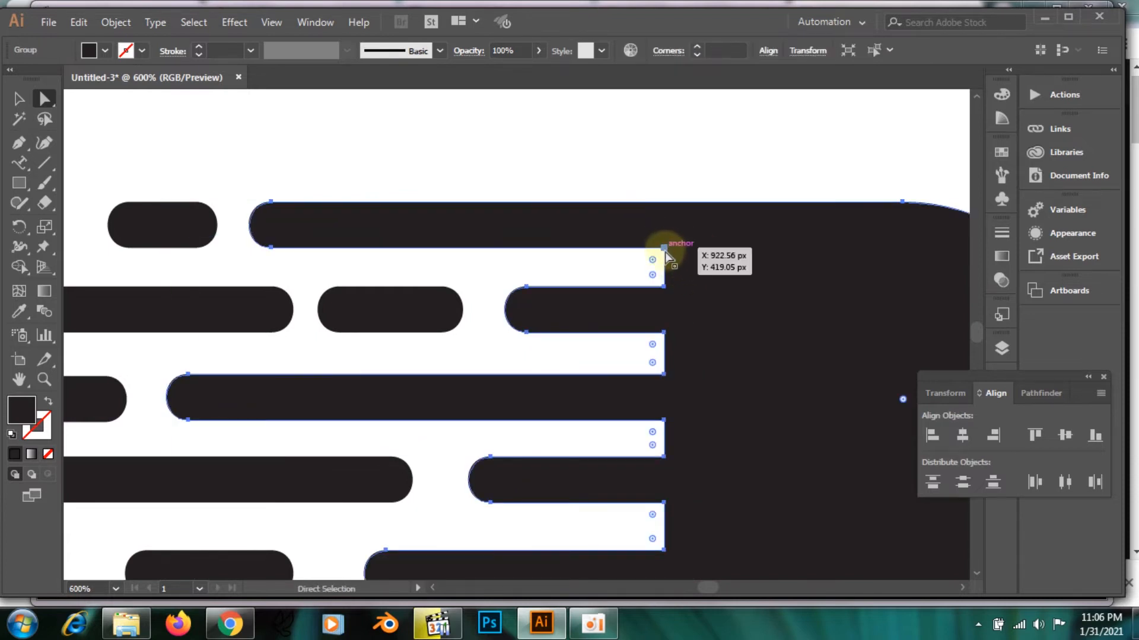
{"action": "left_click", "coordinate": [664, 248]}
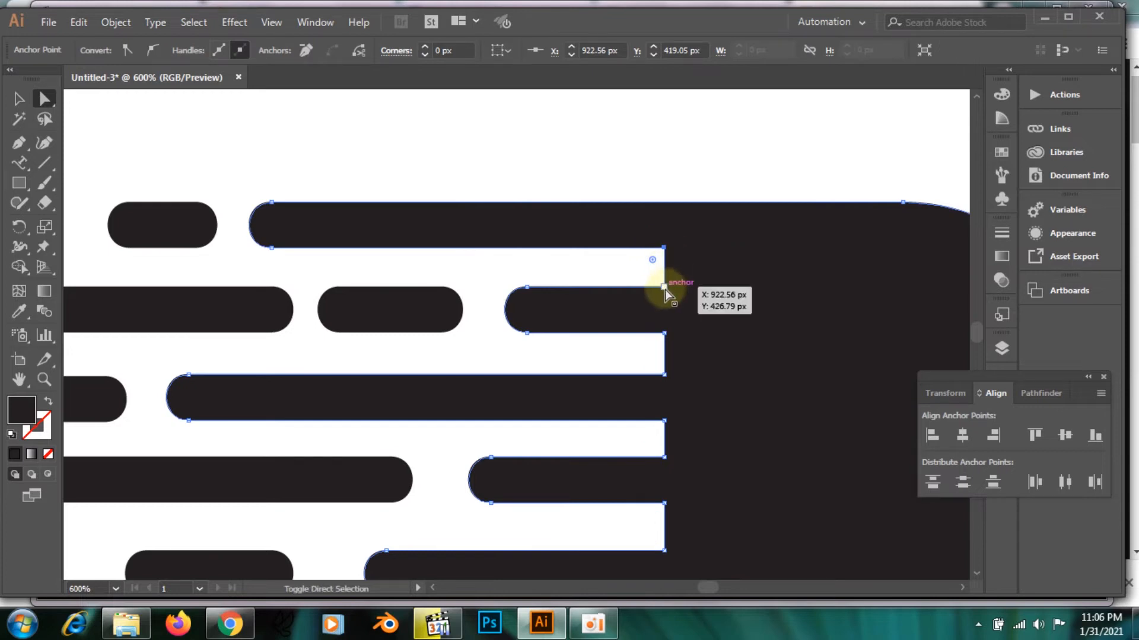
{"action": "left_click", "coordinate": [664, 288], "text": "shift"}
{"action": "key", "text": "Right"}
{"action": "key", "text": "Right"}
{"action": "key", "text": "Right"}
{"action": "key", "text": "Right"}
{"action": "key", "text": "Right"}
{"action": "key", "text": "Right"}
{"action": "key", "text": "Right"}
{"action": "key", "text": "Right"}
{"action": "key", "text": "Right"}
{"action": "key", "text": "Right"}
{"action": "key", "text": "Right"}
{"action": "key", "text": "Right"}
{"action": "key", "text": "Right"}
{"action": "key", "text": "Right"}
{"action": "key", "text": "Right"}
{"action": "key", "text": "Right"}
{"action": "key", "text": "Right"}
{"action": "key", "text": "Right"}
{"action": "key", "text": "Right"}
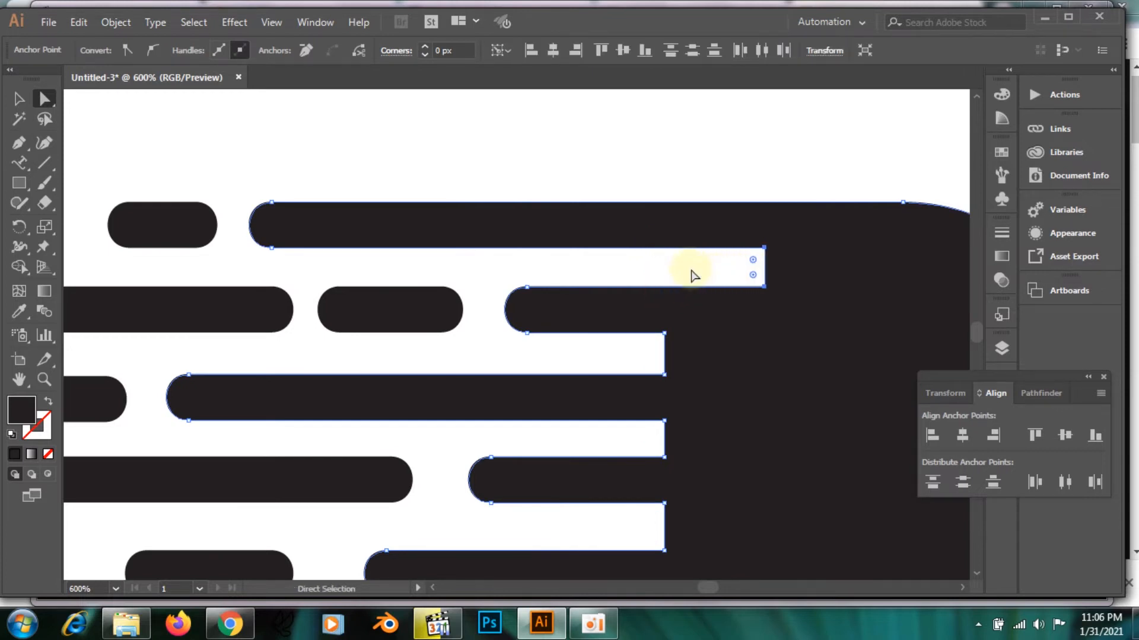
{"action": "left_click_drag", "start_coordinate": [754, 261], "coordinate": [723, 270]}
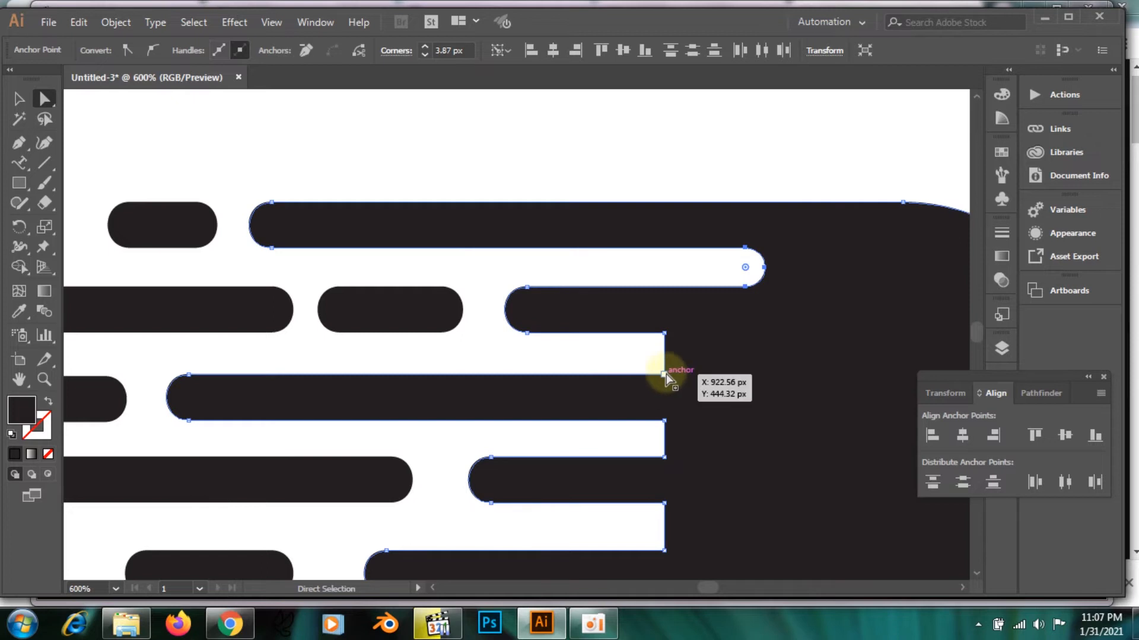
Step: Select the two inner corner anchors of the second gap and round them to 4.18 px
{"action": "left_click", "coordinate": [666, 333]}
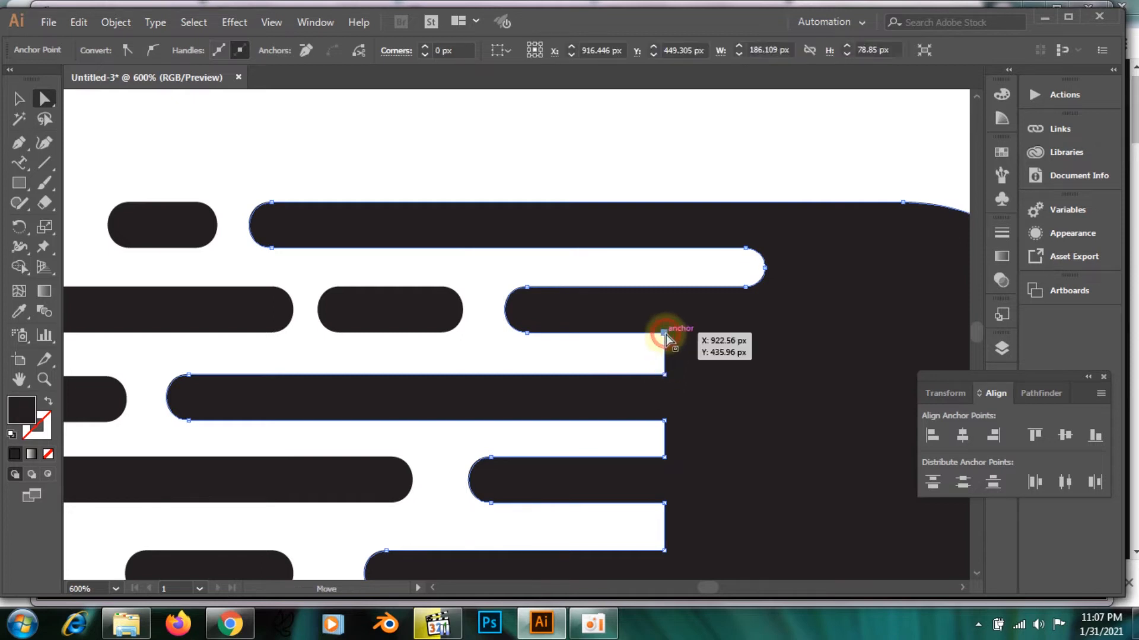
{"action": "left_click", "coordinate": [664, 375], "text": "shift"}
{"action": "left_click_drag", "start_coordinate": [653, 345], "coordinate": [606, 350]}
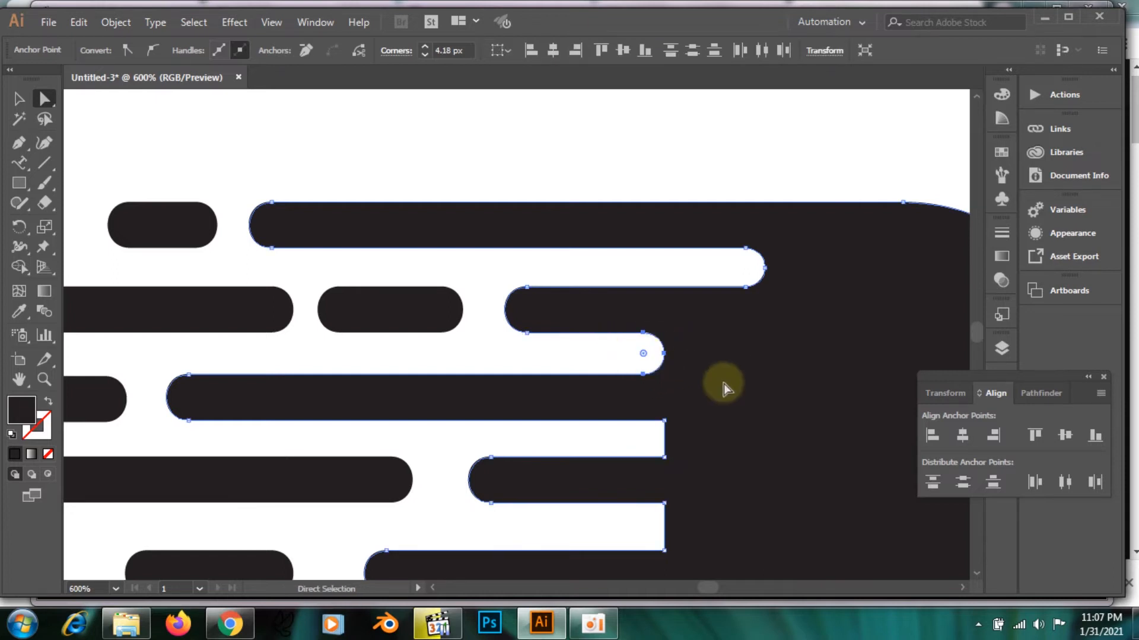
Step: Extend the third gap about 32 px into the solid end block by its two inner corner anchors, and round those corners to 3.67 px
{"action": "left_click", "coordinate": [665, 421]}
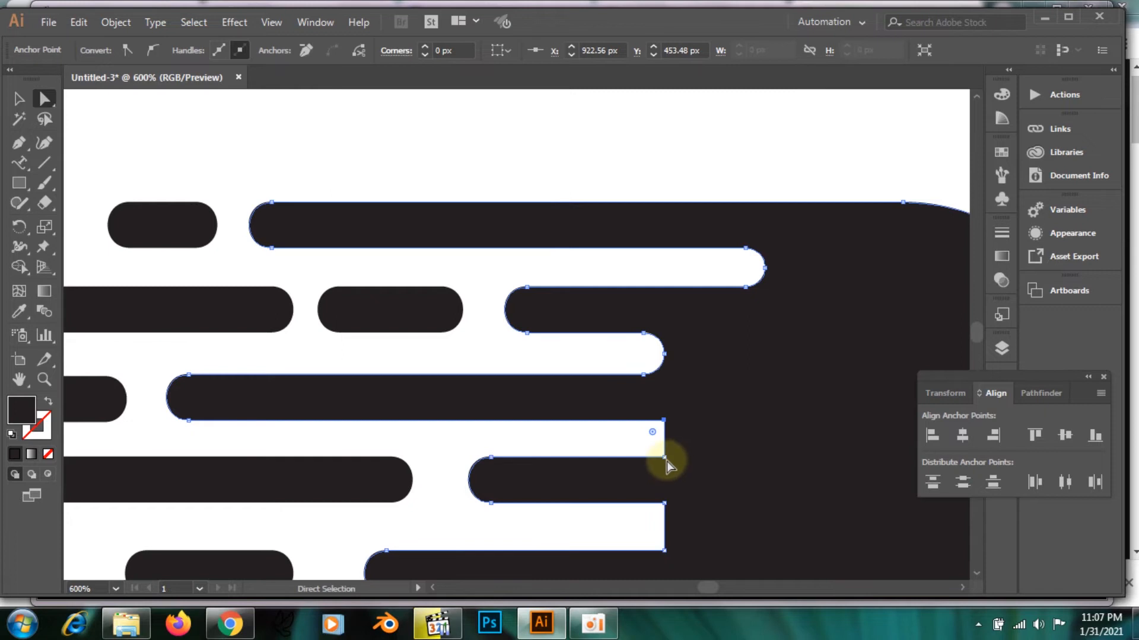
{"action": "left_click", "coordinate": [665, 458], "text": "shift"}
{"action": "key", "text": "Right"}
{"action": "key", "text": "Right"}
{"action": "key", "text": "Right"}
{"action": "key", "text": "Right"}
{"action": "key", "text": "Right"}
{"action": "key", "text": "Right"}
{"action": "key", "text": "Right"}
{"action": "key", "text": "Right"}
{"action": "key", "text": "Right"}
{"action": "key", "text": "Right"}
{"action": "key", "text": "Right"}
{"action": "key", "text": "Right"}
{"action": "key", "text": "Right"}
{"action": "key", "text": "Right"}
{"action": "key", "text": "Right"}
{"action": "key", "text": "Right"}
{"action": "key", "text": "Right"}
{"action": "key", "text": "Right"}
{"action": "key", "text": "Right"}
{"action": "key", "text": "Right"}
{"action": "key", "text": "Right"}
{"action": "key", "text": "Right"}
{"action": "key", "text": "Right"}
{"action": "key", "text": "Right"}
{"action": "key", "text": "Right"}
{"action": "key", "text": "Right"}
{"action": "key", "text": "Right"}
{"action": "key", "text": "Right"}
{"action": "key", "text": "Right"}
{"action": "key", "text": "Right"}
{"action": "key", "text": "Right"}
{"action": "key", "text": "Right"}
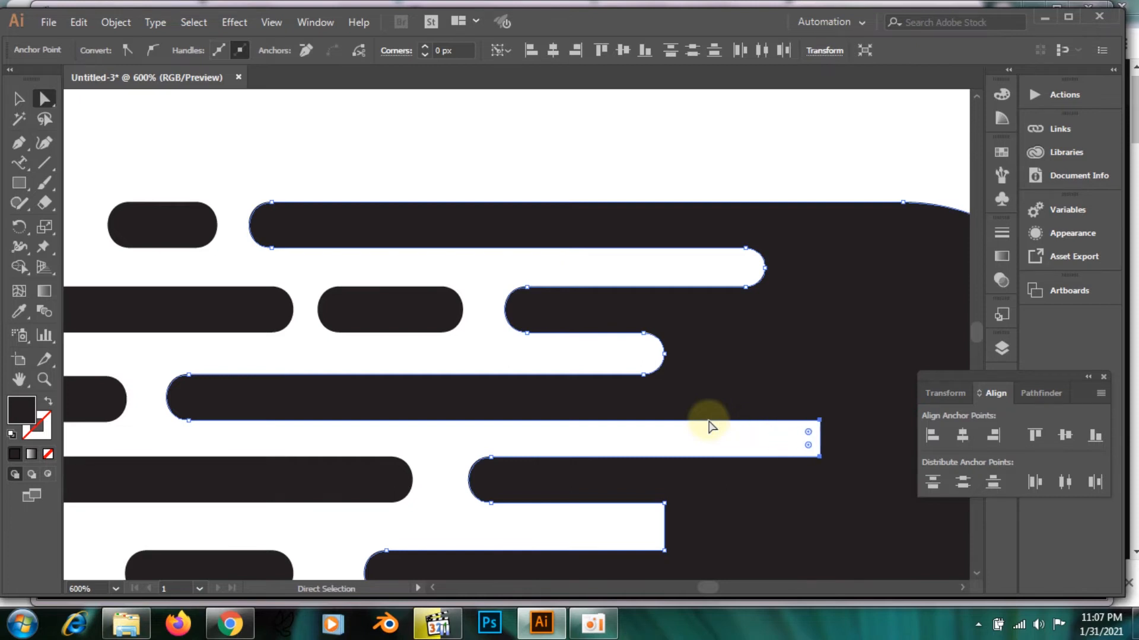
{"action": "left_click_drag", "start_coordinate": [810, 437], "coordinate": [786, 442]}
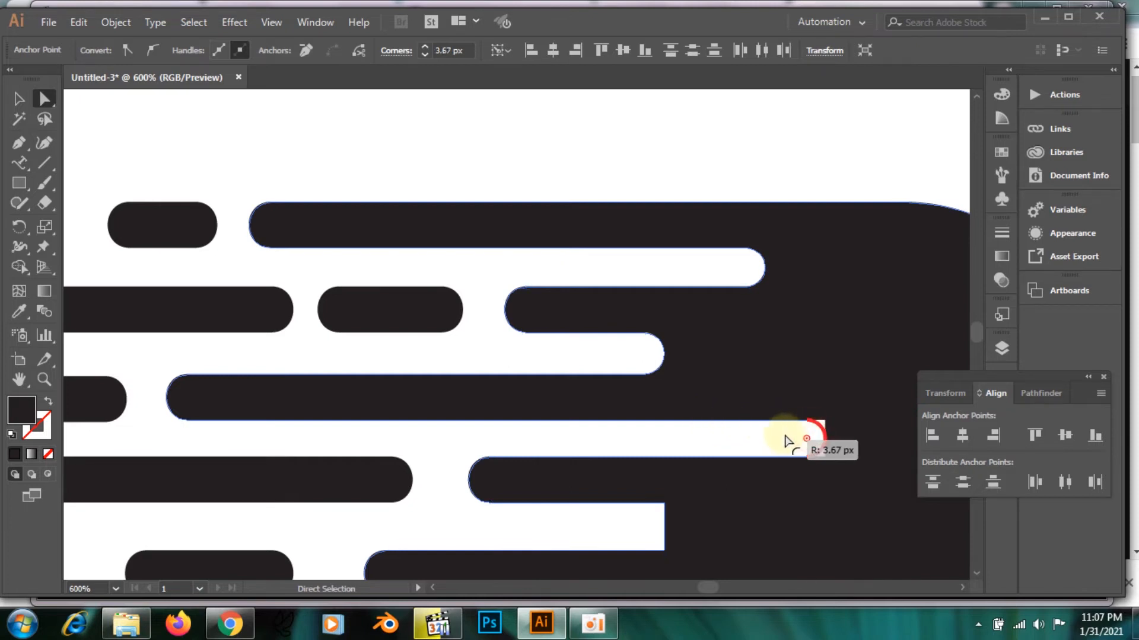
Step: Extend the lowest gap about 15 px into the solid end block by its two inner corner anchors, and round those corners to 4.78 px
{"action": "left_click", "coordinate": [664, 503]}
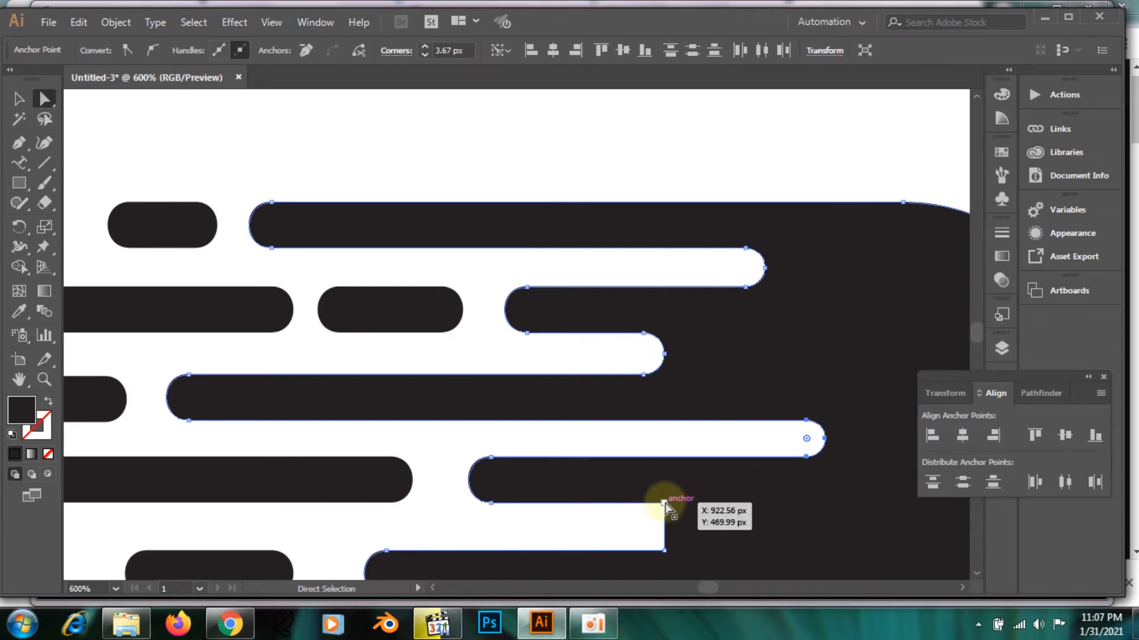
{"action": "left_click", "coordinate": [664, 551], "text": "shift"}
{"action": "mouse_move", "coordinate": [669, 506]}
{"action": "left_mouse_down"}
{"action": "mouse_move", "coordinate": [735, 497]}
{"action": "mouse_move", "coordinate": [715, 522]}
{"action": "mouse_move", "coordinate": [667, 528]}
{"action": "left_mouse_up"}
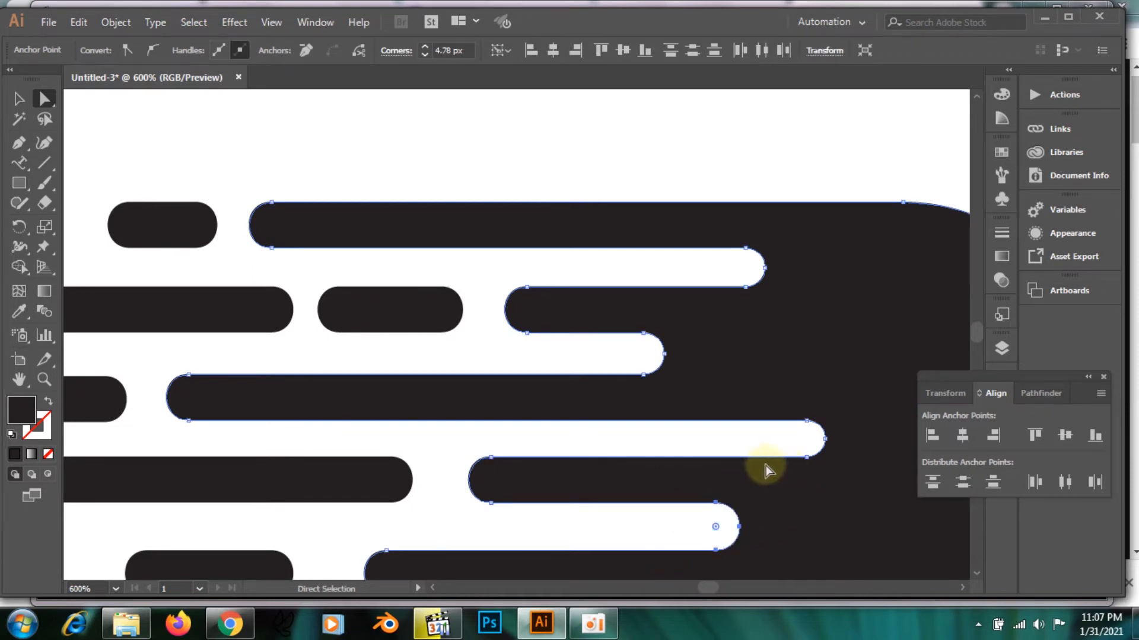
Step: Merge the rectangle at the left end of the pattern with the five rows of bars overlapping it, using Shape Builder
{"action": "scroll", "coordinate": [765, 470], "scroll_direction": "down", "scroll_amount": 3}
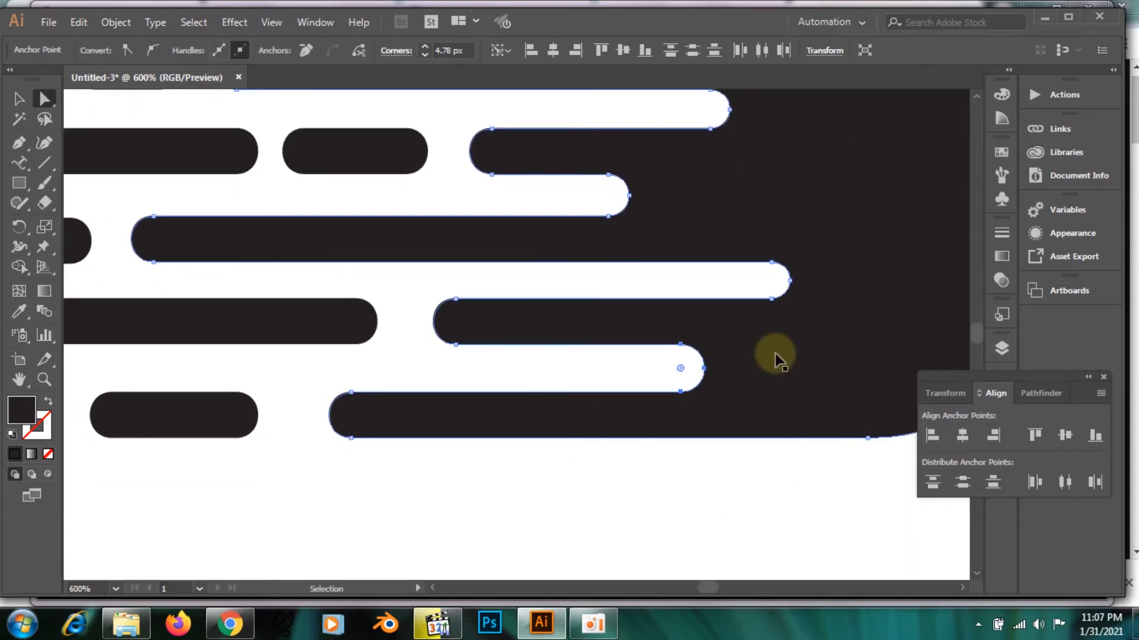
{"action": "key", "text": "ctrl+minus"}
{"action": "key", "text": "ctrl+minus"}
{"action": "key", "text": "ctrl+minus"}
{"action": "key", "text": "space"}
{"action": "left_click_drag", "start_coordinate": [326, 333], "coordinate": [698, 367]}
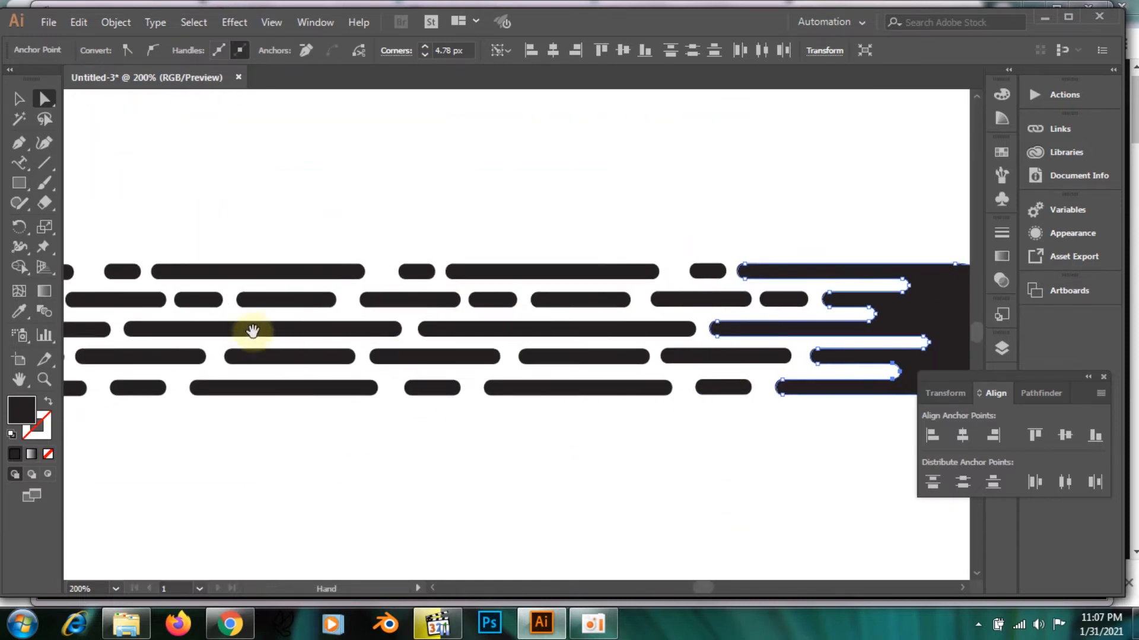
{"action": "left_click_drag", "start_coordinate": [158, 251], "coordinate": [760, 282]}
{"action": "left_click_drag", "start_coordinate": [321, 267], "coordinate": [494, 261]}
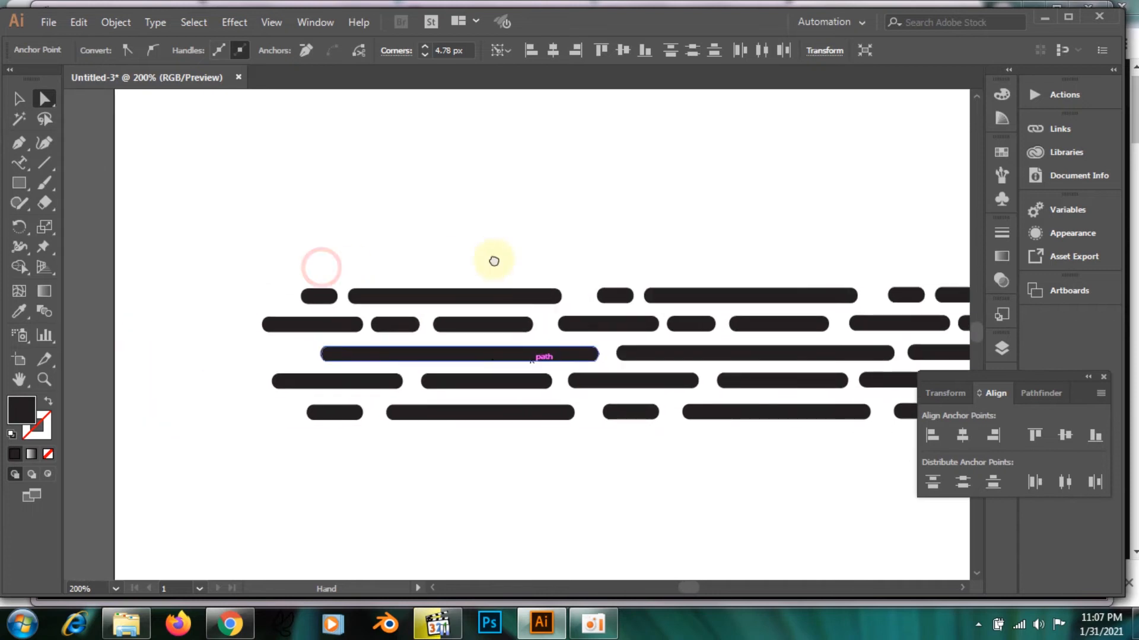
{"action": "left_click", "coordinate": [19, 143]}
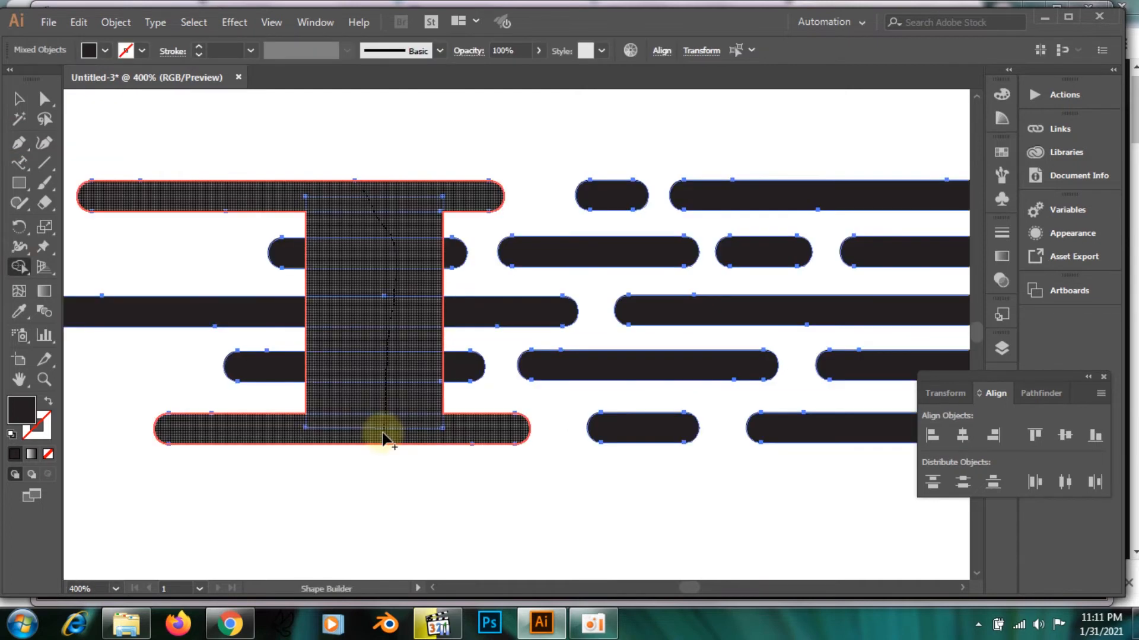
{"action": "left_click_drag", "start_coordinate": [382, 437], "coordinate": [399, 358]}
{"action": "mouse_move", "coordinate": [293, 369]}
{"action": "left_mouse_down"}
{"action": "mouse_move", "coordinate": [322, 352]}
{"action": "mouse_move", "coordinate": [305, 313]}
{"action": "mouse_move", "coordinate": [289, 314]}
{"action": "mouse_move", "coordinate": [309, 251]}
{"action": "mouse_move", "coordinate": [293, 249]}
{"action": "mouse_move", "coordinate": [462, 260]}
{"action": "left_mouse_up"}
{"action": "left_click_drag", "start_coordinate": [418, 312], "coordinate": [457, 311]}
{"action": "mouse_move", "coordinate": [432, 356]}
{"action": "left_mouse_down"}
{"action": "mouse_move", "coordinate": [458, 368]}
{"action": "mouse_move", "coordinate": [482, 351]}
{"action": "left_mouse_up"}
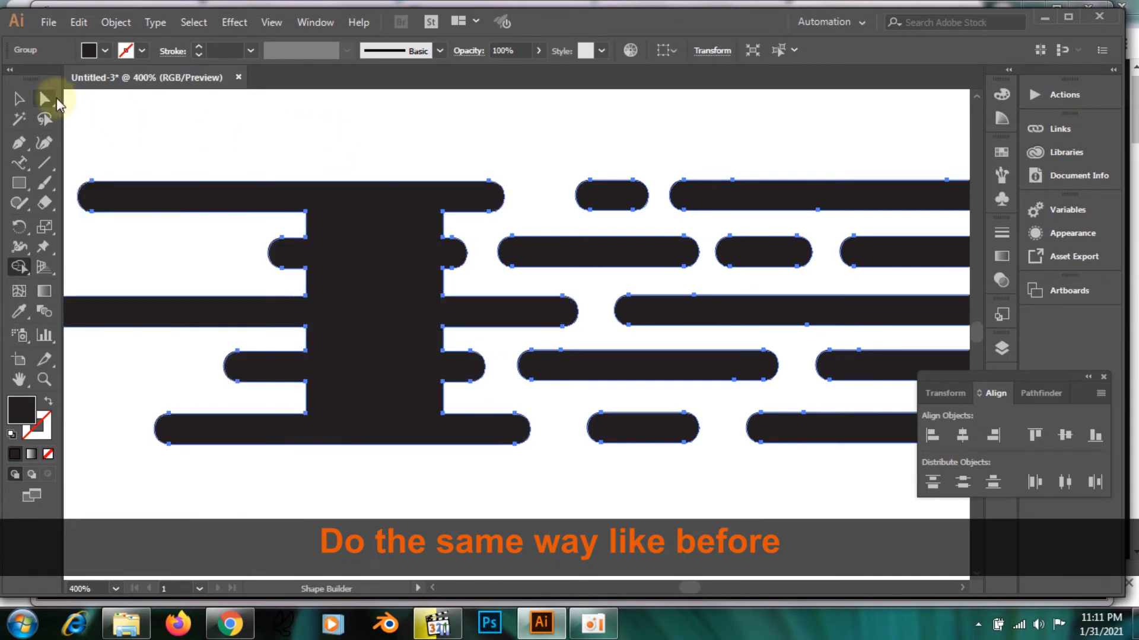
Step: Extend the merged block's top left gap about 13 px inward by its two inner corner anchors, and round those corners to 3.87 px
{"action": "left_click", "coordinate": [18, 99]}
{"action": "left_click", "coordinate": [453, 140]}
{"action": "left_click", "coordinate": [393, 223]}
{"action": "left_click", "coordinate": [46, 99]}
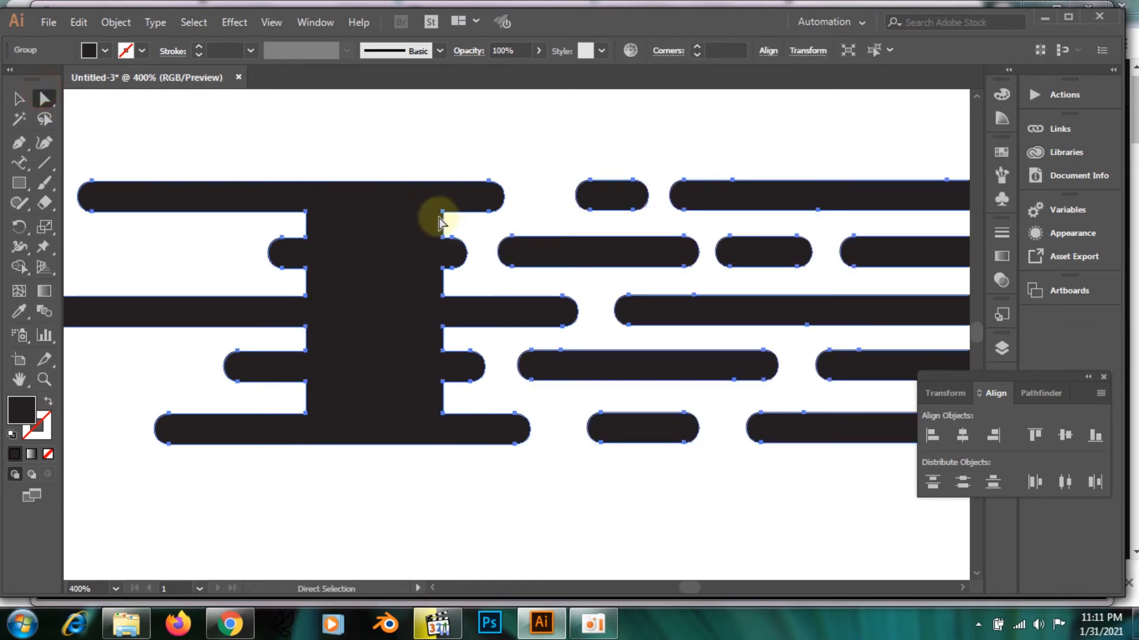
{"action": "left_click", "coordinate": [305, 213]}
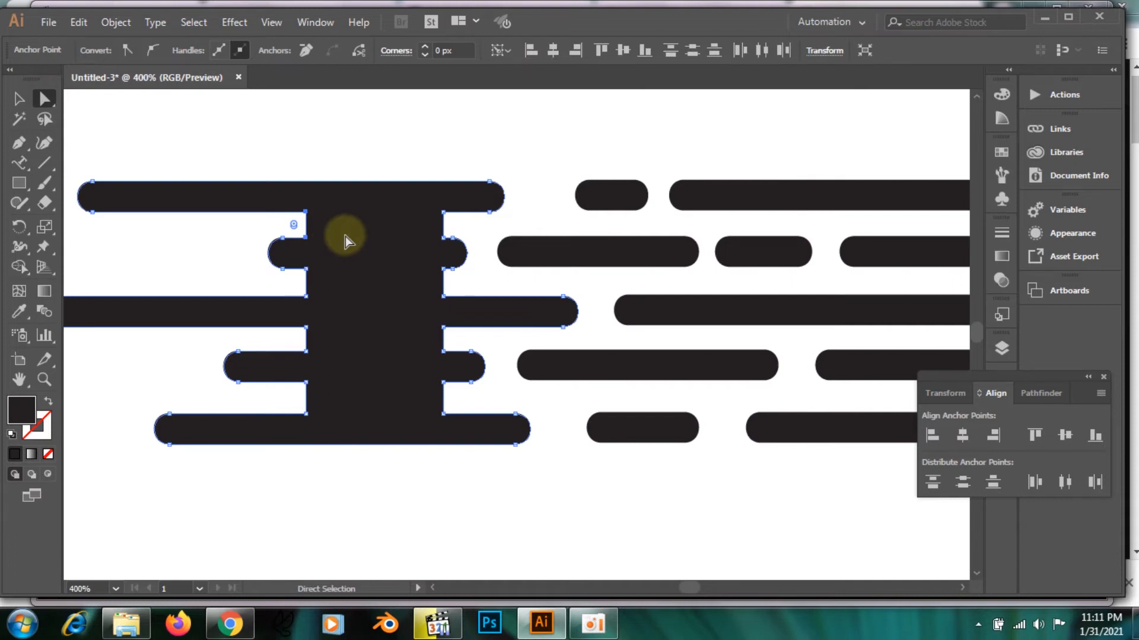
{"action": "key", "text": "Right"}
{"action": "key", "text": "Right"}
{"action": "key", "text": "Right"}
{"action": "key", "text": "Right"}
{"action": "key", "text": "Right"}
{"action": "key", "text": "Right"}
{"action": "key", "text": "Right"}
{"action": "key", "text": "Right"}
{"action": "key", "text": "Right"}
{"action": "key", "text": "Right"}
{"action": "key", "text": "Right"}
{"action": "key", "text": "Right"}
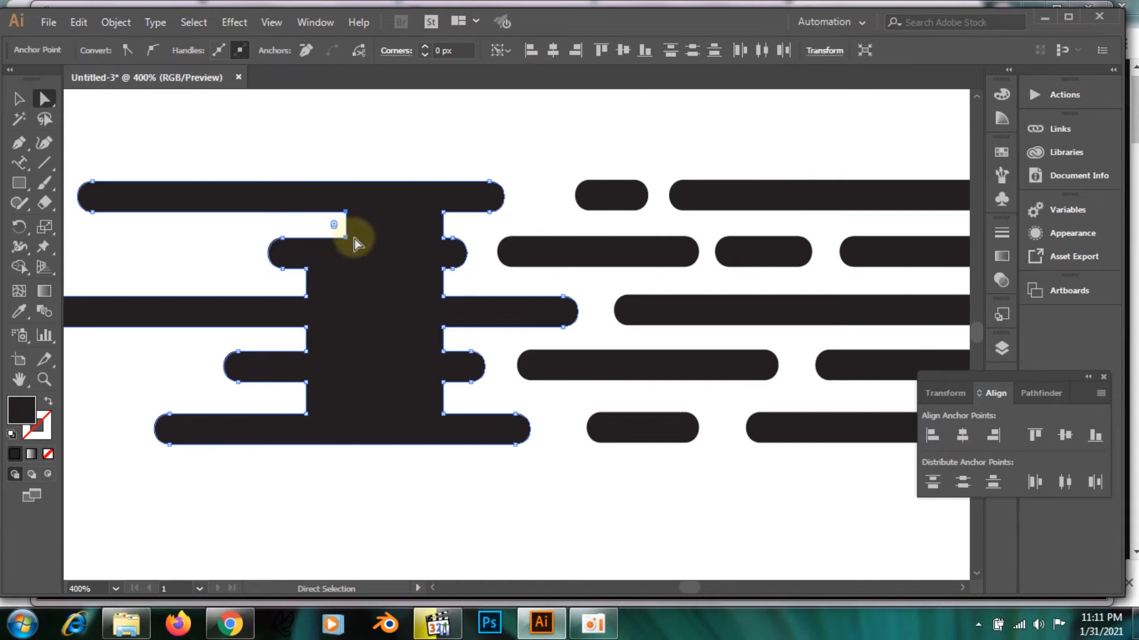
{"action": "left_click_drag", "start_coordinate": [339, 227], "coordinate": [302, 228]}
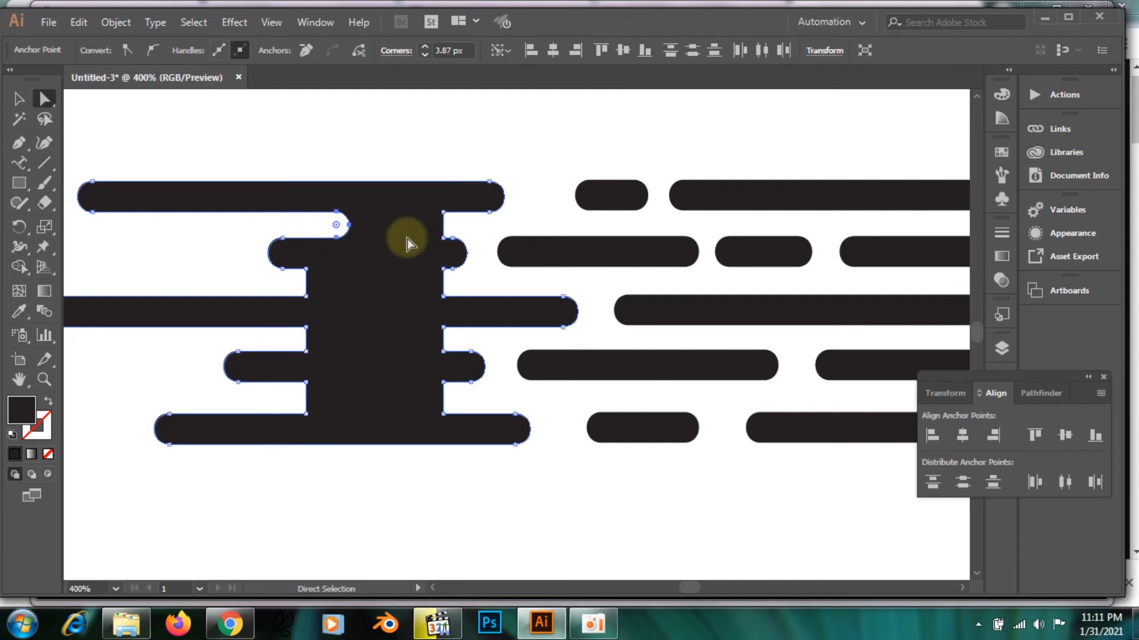
Step: Round the inner corners of the block's top right gap to 2.72 px, and fully round those of the second left gap
{"action": "left_click", "coordinate": [440, 213]}
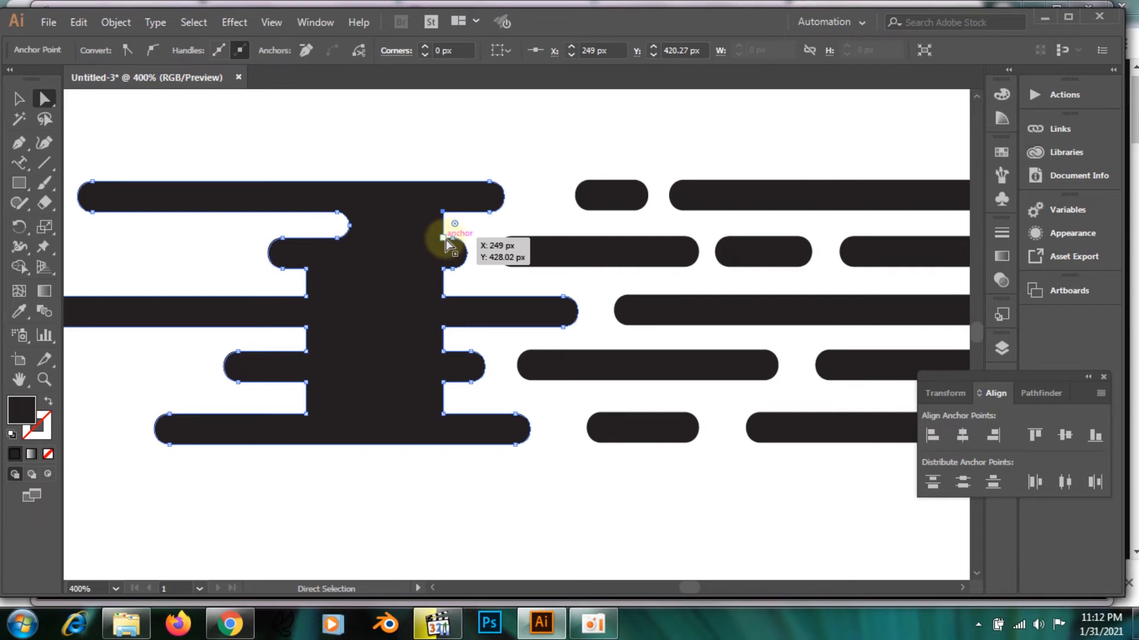
{"action": "left_click", "coordinate": [443, 238], "text": "shift"}
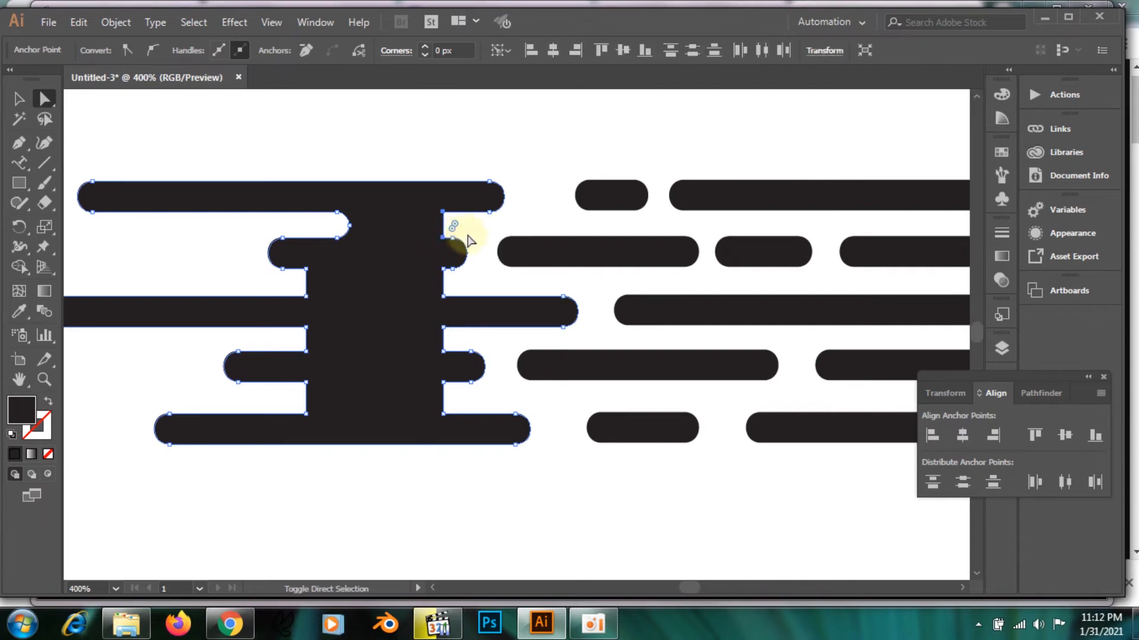
{"action": "left_click_drag", "start_coordinate": [454, 225], "coordinate": [463, 230]}
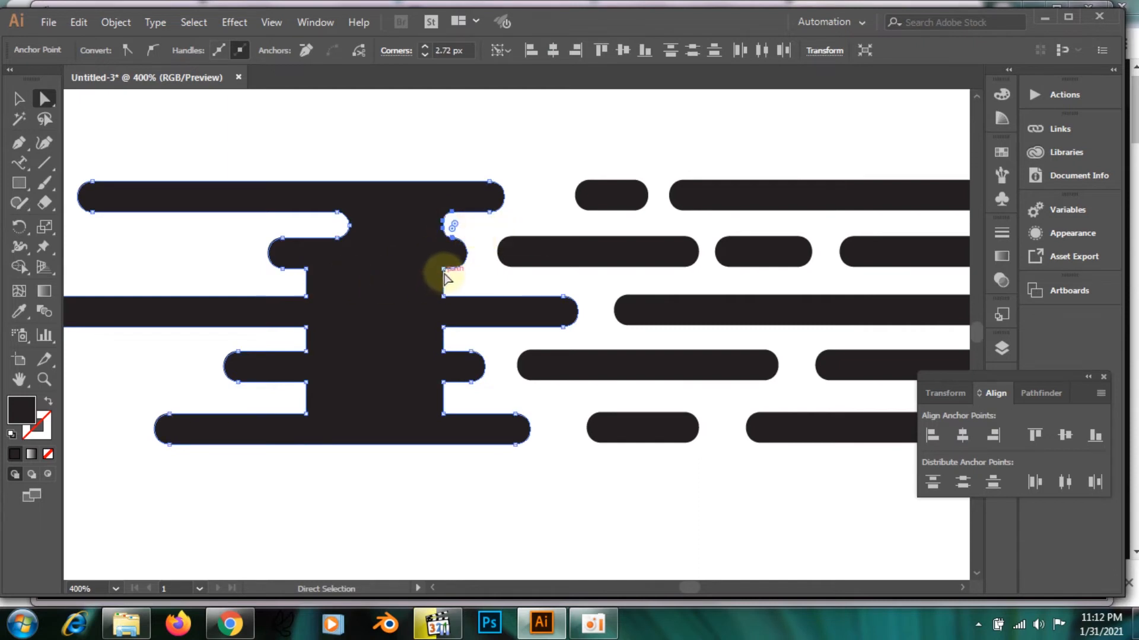
{"action": "left_click", "coordinate": [306, 269]}
{"action": "left_click", "coordinate": [305, 297], "text": "shift"}
{"action": "left_click_drag", "start_coordinate": [295, 284], "coordinate": [262, 287]}
Step: Extend the block's second right gap about 13 px inward by its two inner corner anchors, and round those corners to 4.17 px
{"action": "left_click", "coordinate": [443, 268]}
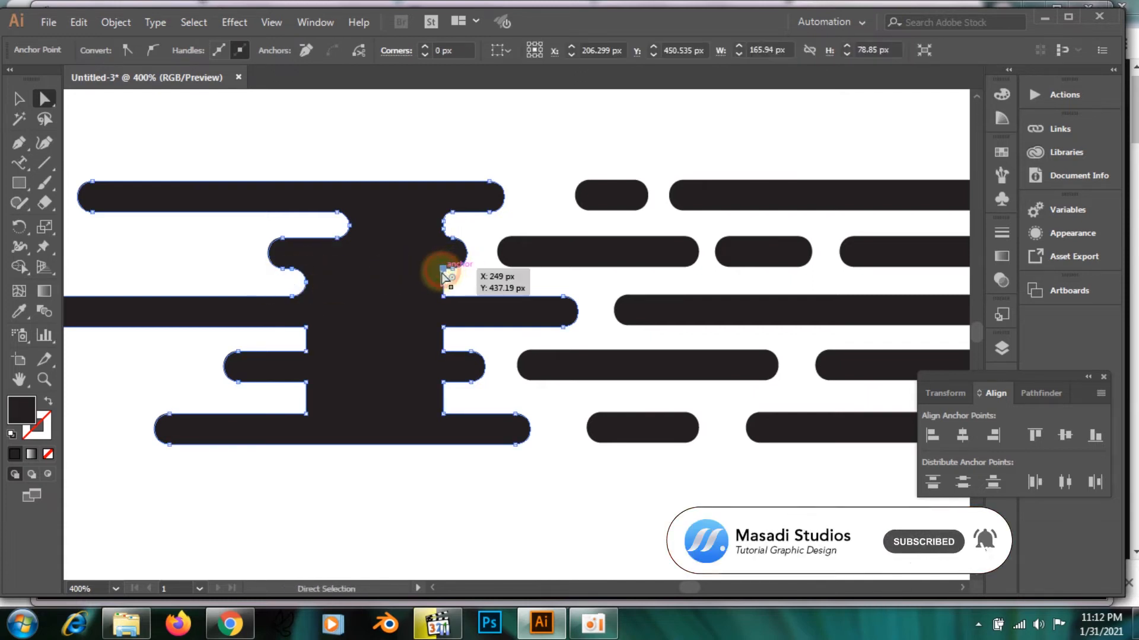
{"action": "left_click", "coordinate": [443, 297], "text": "shift"}
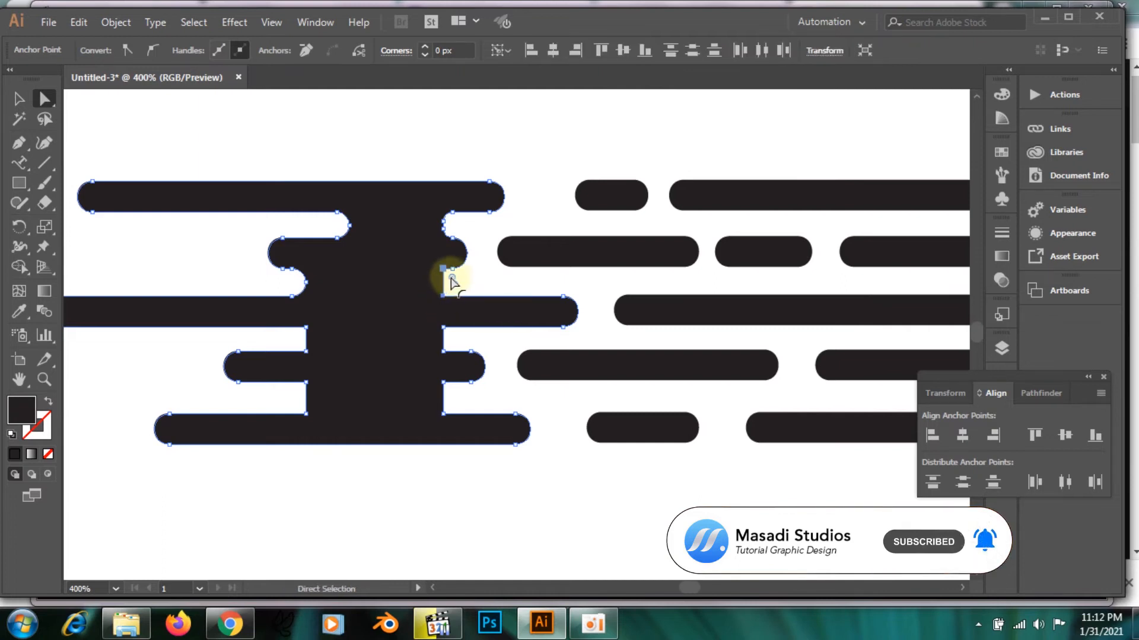
{"action": "key", "text": "Left"}
{"action": "key", "text": "Left"}
{"action": "key", "text": "Left"}
{"action": "key", "text": "Left"}
{"action": "key", "text": "Left"}
{"action": "key", "text": "Left"}
{"action": "key", "text": "Left"}
{"action": "key", "text": "Left"}
{"action": "key", "text": "Left"}
{"action": "key", "text": "Left"}
{"action": "key", "text": "Left"}
{"action": "key", "text": "Left"}
{"action": "left_click_drag", "start_coordinate": [410, 279], "coordinate": [460, 293]}
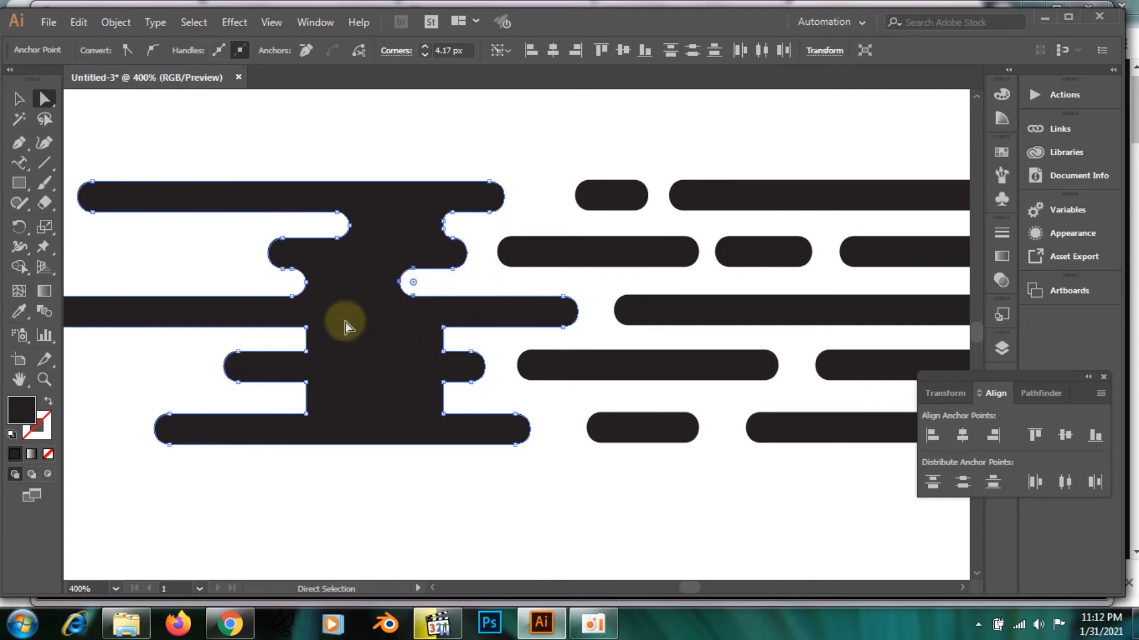
Step: Extend the block's third left gap about 10 px inward, and round the inner corners of both third-row gaps to 3.67 px
{"action": "left_click", "coordinate": [307, 327]}
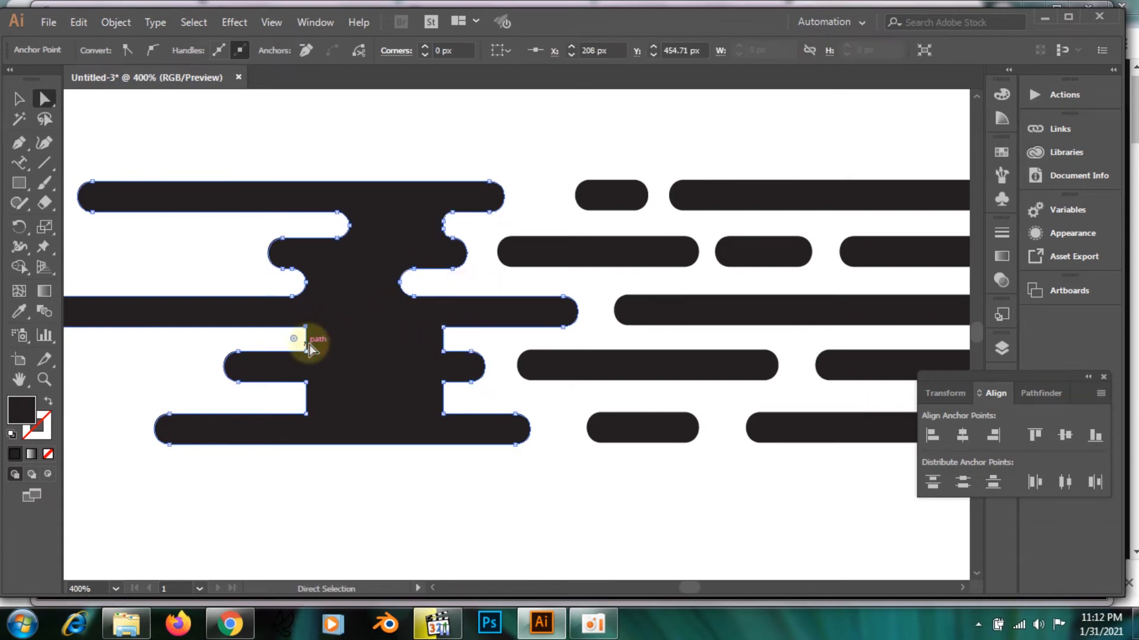
{"action": "left_click", "coordinate": [306, 350], "text": "shift"}
{"action": "left_click_drag", "start_coordinate": [315, 329], "coordinate": [283, 344]}
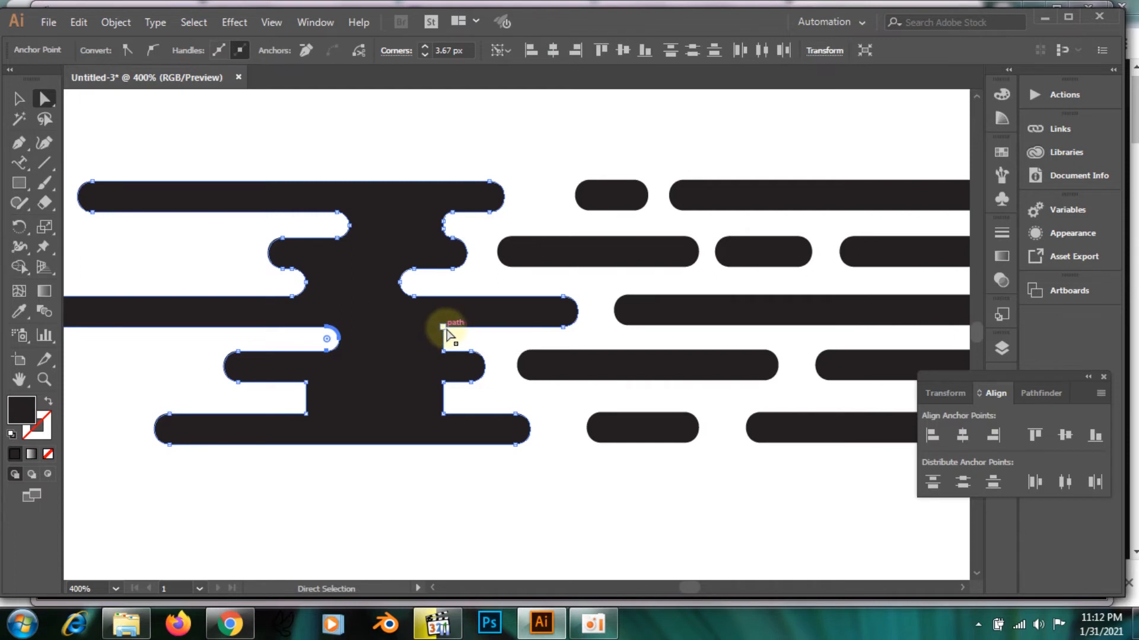
{"action": "left_click", "coordinate": [443, 327]}
{"action": "left_click", "coordinate": [443, 351], "text": "shift"}
{"action": "left_click_drag", "start_coordinate": [455, 339], "coordinate": [483, 345]}
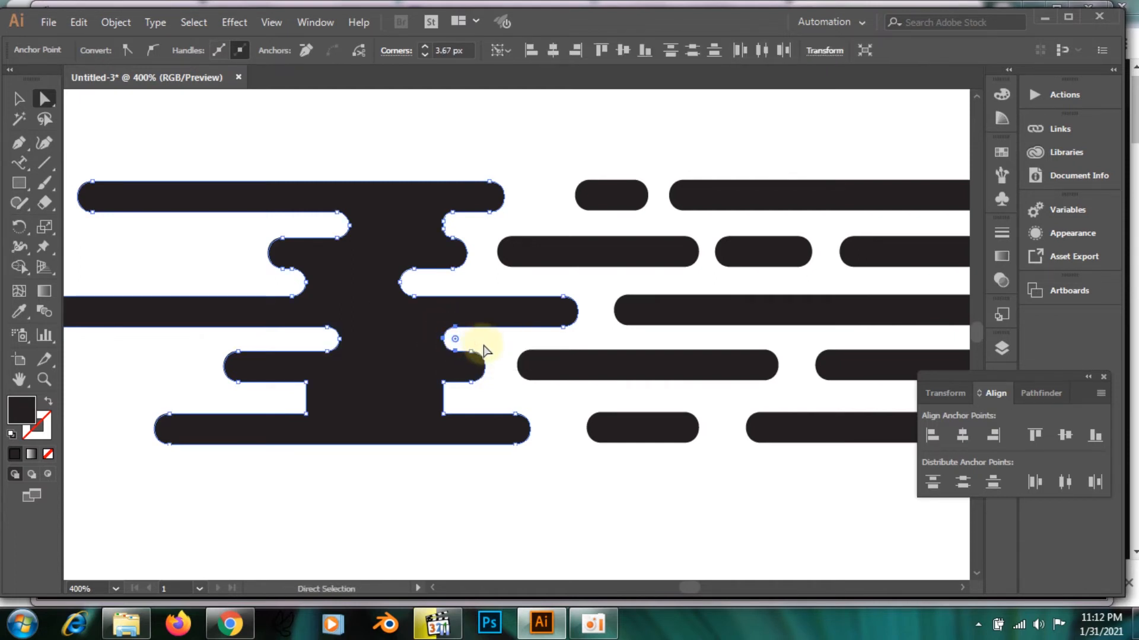
Step: Round the inner corners of the block's lowest left gap to 4.79 px, and round those of the lowest right gap
{"action": "left_click", "coordinate": [306, 382]}
{"action": "left_click", "coordinate": [308, 413], "text": "shift"}
{"action": "left_click_drag", "start_coordinate": [294, 394], "coordinate": [254, 399]}
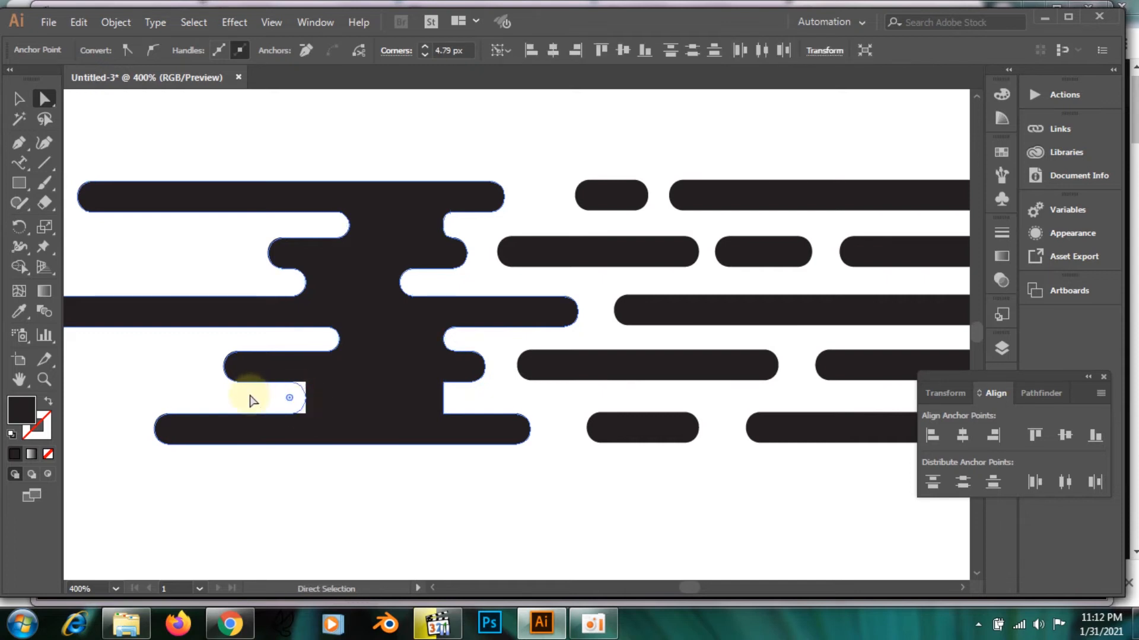
{"action": "left_click", "coordinate": [442, 382]}
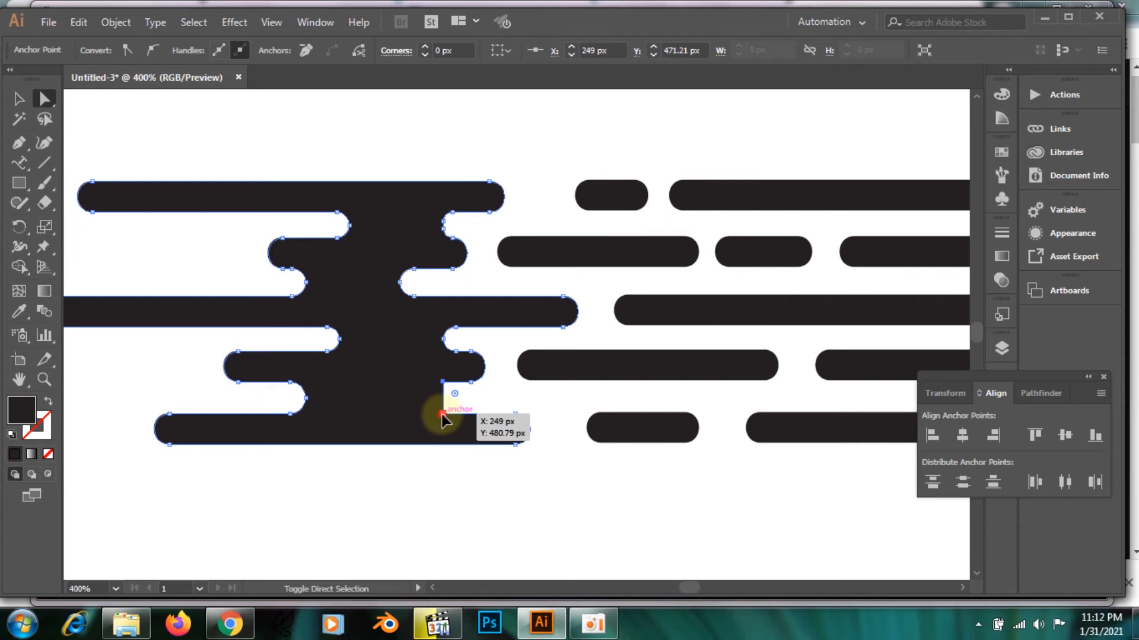
{"action": "left_click", "coordinate": [443, 414], "text": "shift"}
{"action": "left_click_drag", "start_coordinate": [471, 369], "coordinate": [492, 424]}
{"action": "left_click", "coordinate": [630, 495]}
Step: Move the finished long bar up to just below the two line clusters on the artboard and select the whole bar
{"action": "key", "text": "ctrl+minus"}
{"action": "key", "text": "ctrl+minus"}
{"action": "key", "text": "ctrl+minus"}
{"action": "key", "text": "ctrl+minus"}
{"action": "key", "text": "ctrl+minus"}
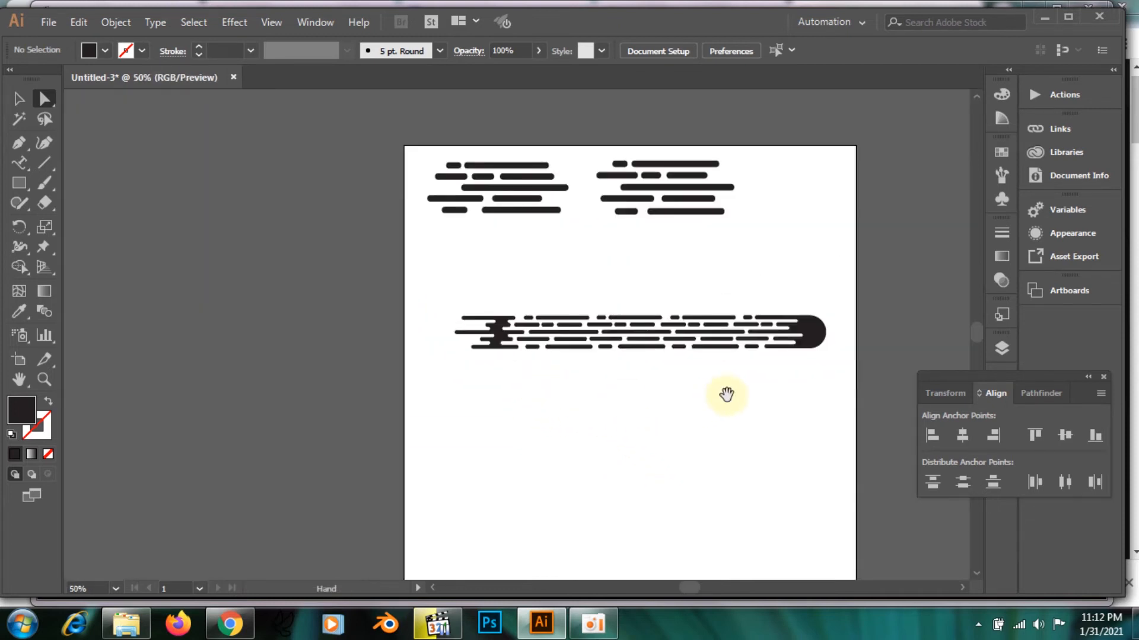
{"action": "key", "text": "ctrl+minus"}
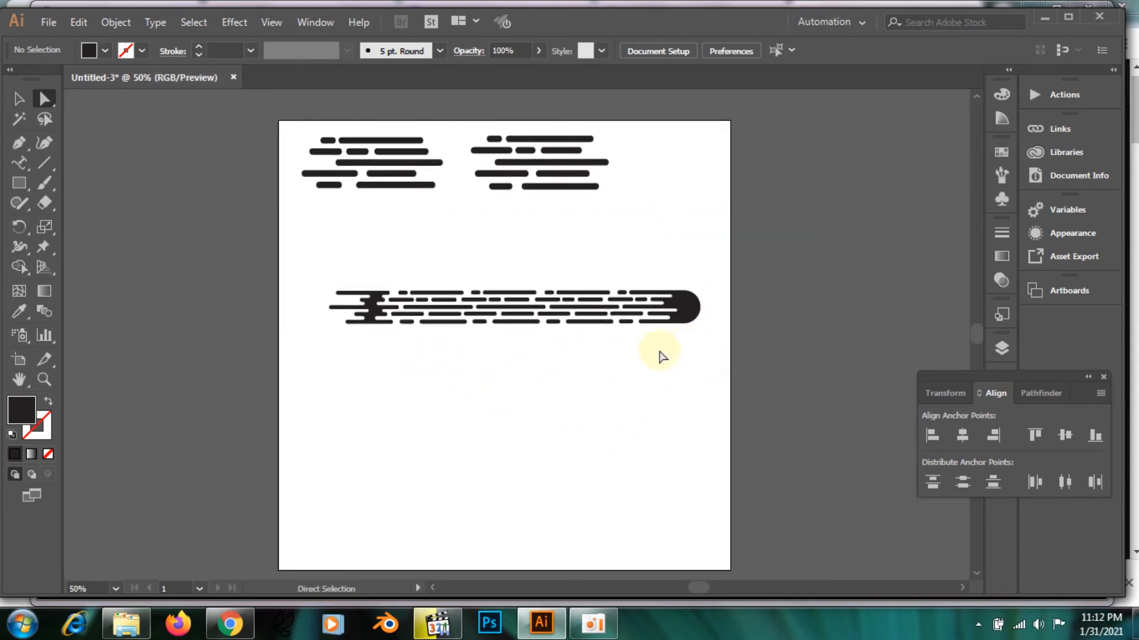
{"action": "key", "text": "ctrl+plus"}
{"action": "key", "text": "ctrl+plus"}
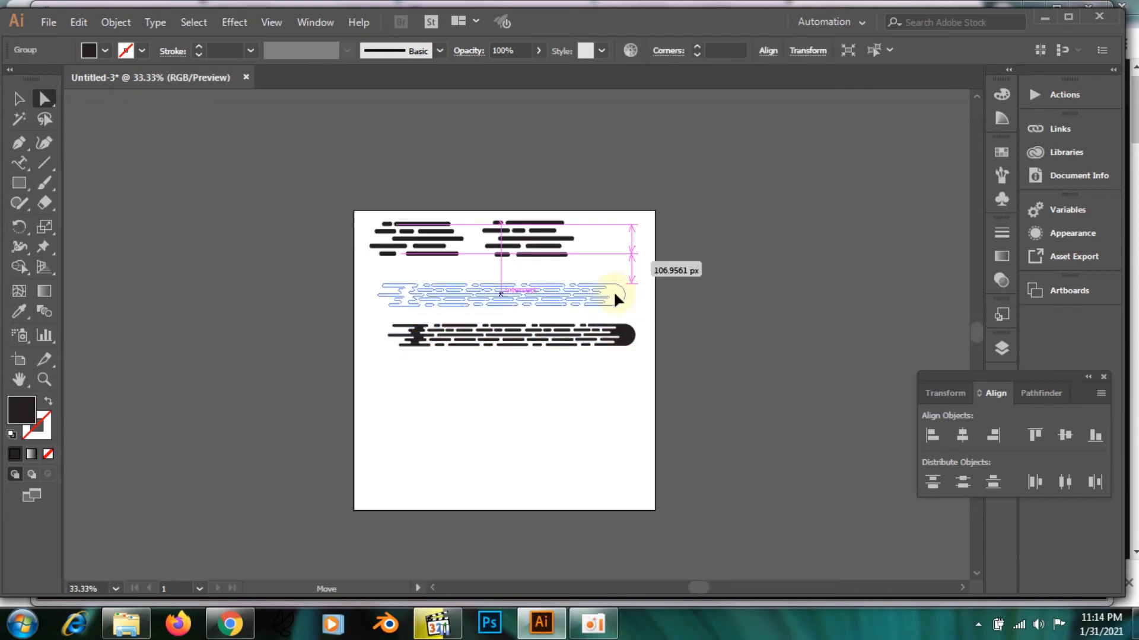
{"action": "left_click_drag", "start_coordinate": [613, 291], "coordinate": [620, 294]}
{"action": "left_click", "coordinate": [606, 344]}
{"action": "left_click", "coordinate": [18, 98]}
{"action": "left_click_drag", "start_coordinate": [624, 313], "coordinate": [356, 271]}
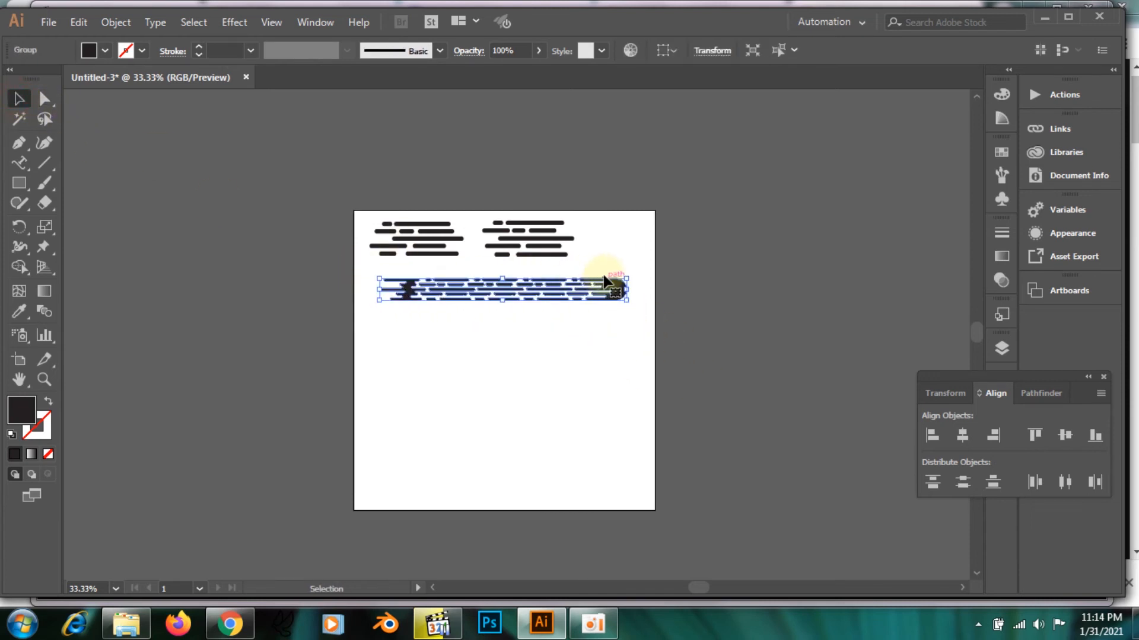
Step: Create a new Art Brush from the selected bar, with its brush scaling set to Scale Proportionately
{"action": "left_click", "coordinate": [1001, 174]}
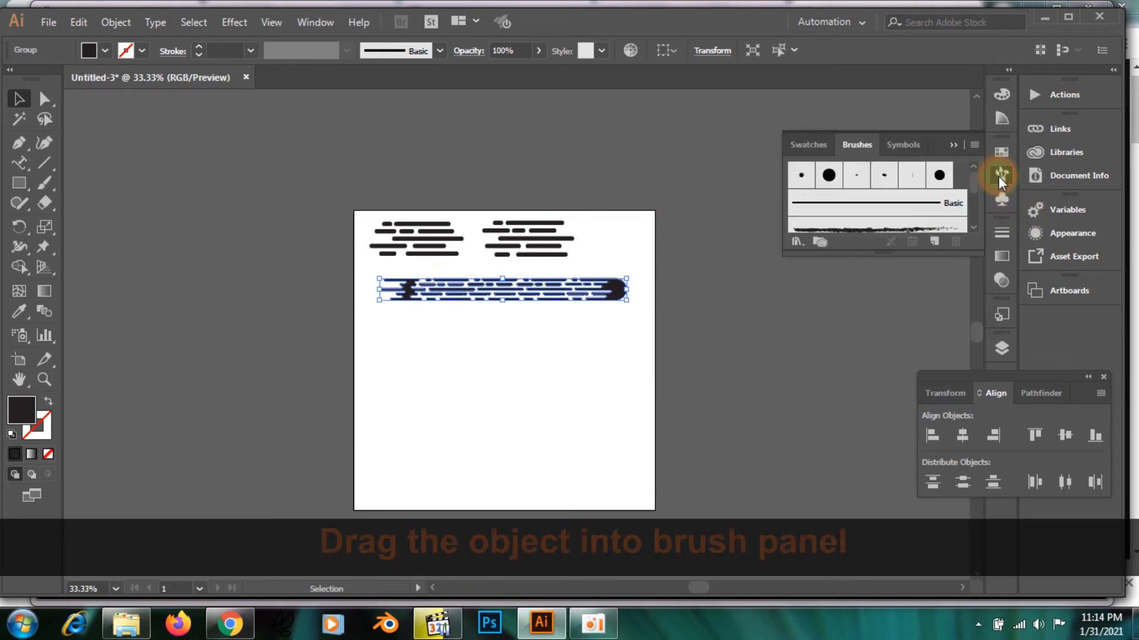
{"action": "left_click_drag", "start_coordinate": [964, 252], "coordinate": [963, 409]}
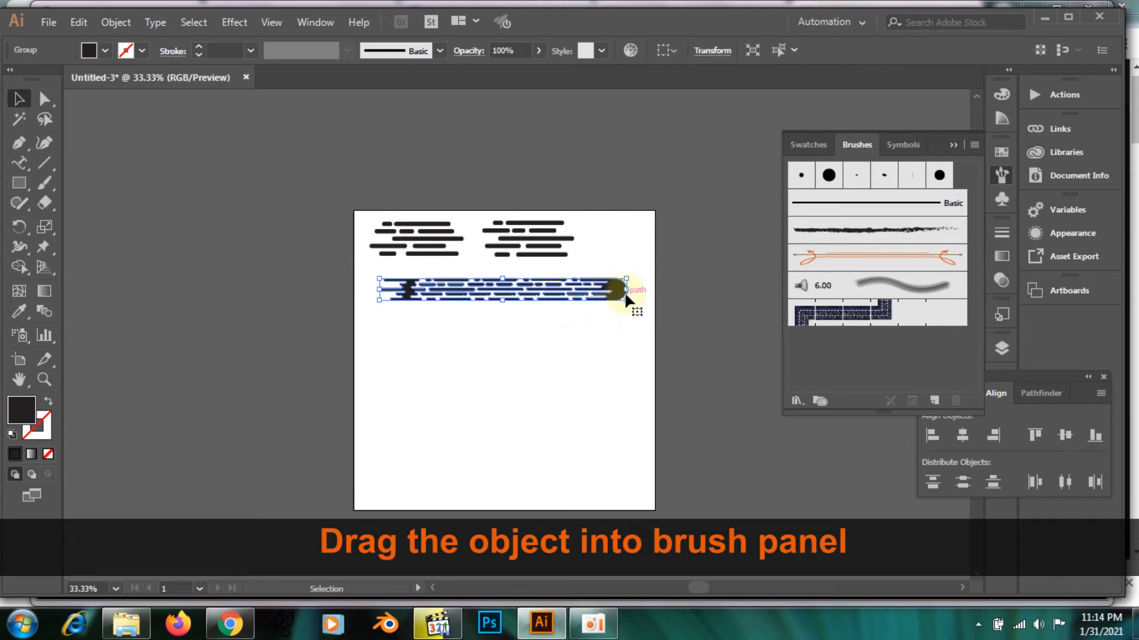
{"action": "mouse_move", "coordinate": [618, 294]}
{"action": "left_mouse_down"}
{"action": "mouse_move", "coordinate": [906, 332]}
{"action": "mouse_move", "coordinate": [946, 353]}
{"action": "left_mouse_up"}
{"action": "left_click", "coordinate": [498, 350]}
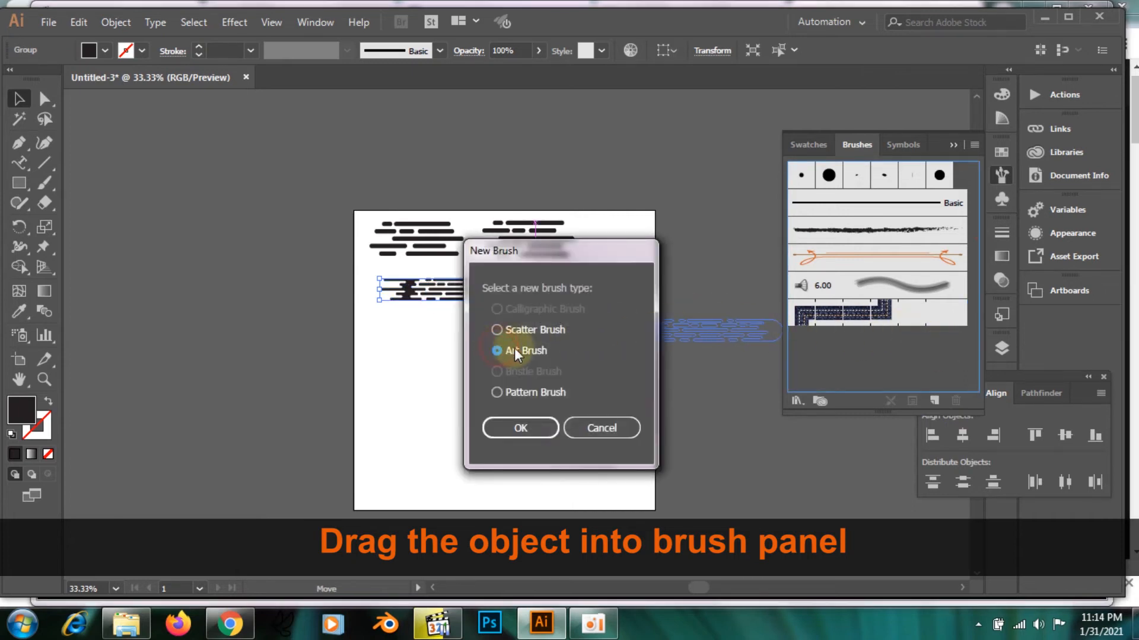
{"action": "left_click", "coordinate": [521, 428]}
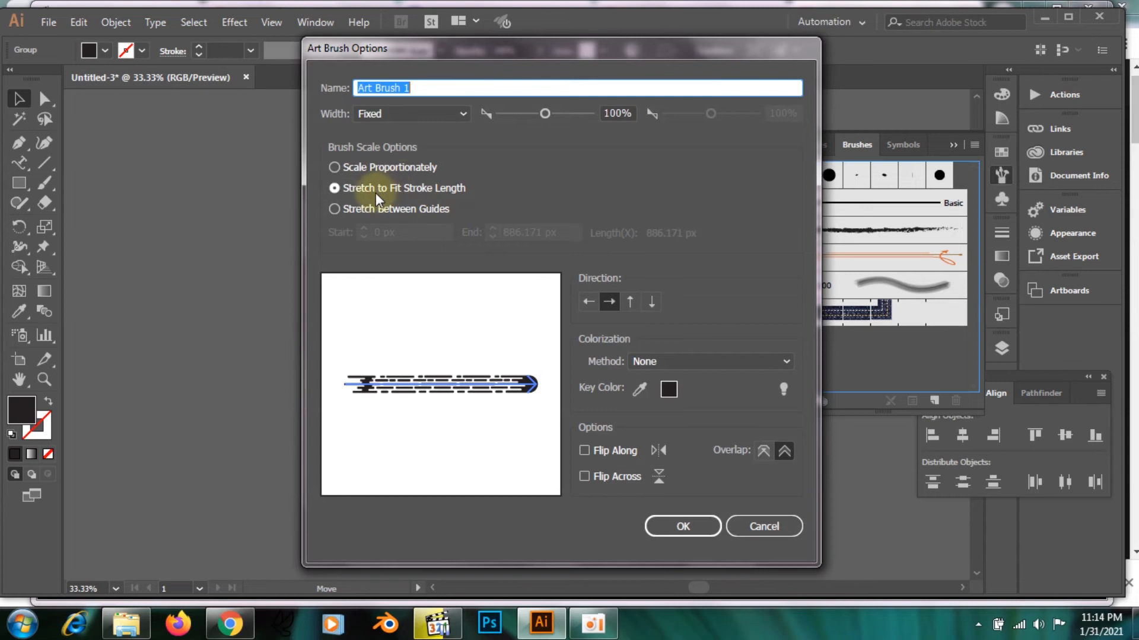
{"action": "left_click", "coordinate": [334, 168]}
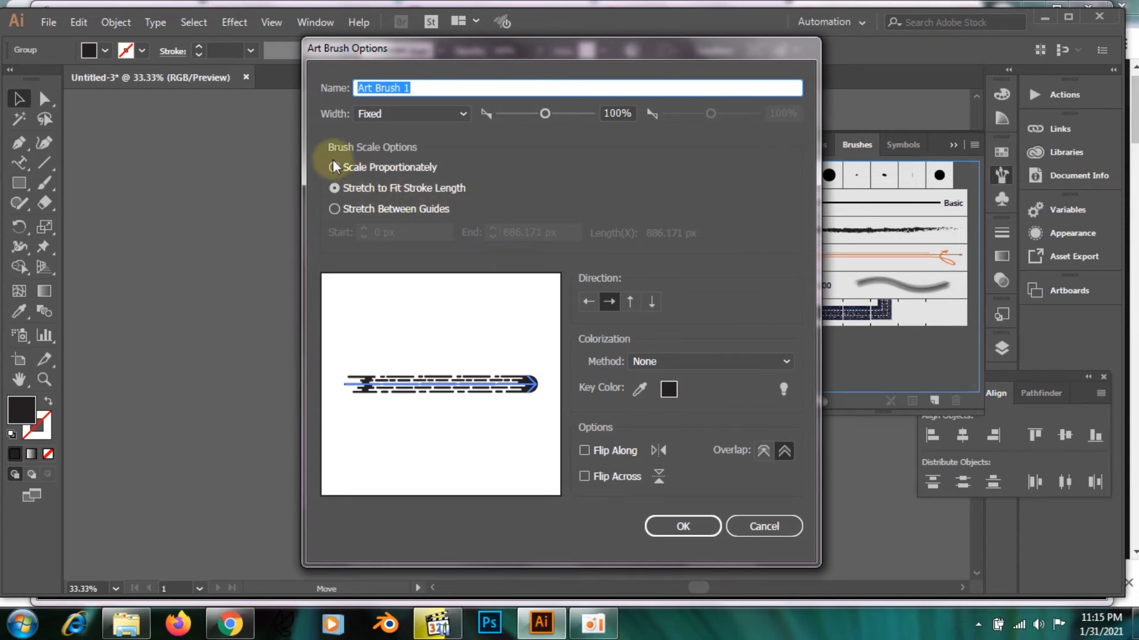
{"action": "left_click", "coordinate": [682, 526]}
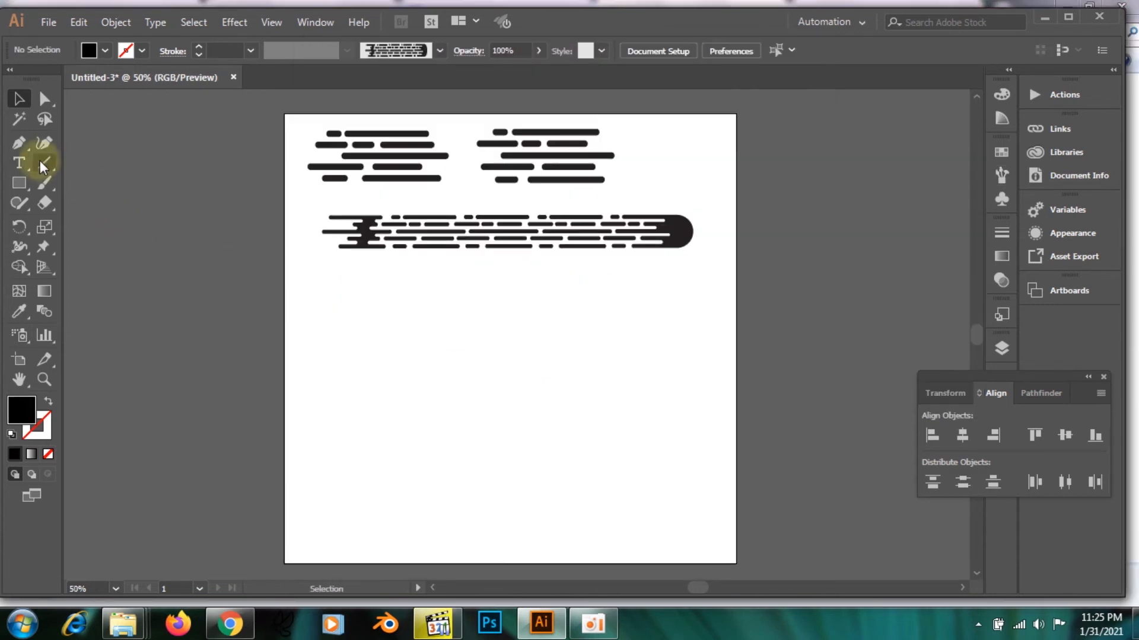
Step: Add a text object with the letter S and move it into the empty area below the long bar
{"action": "left_click", "coordinate": [20, 163]}
{"action": "left_click", "coordinate": [467, 367]}
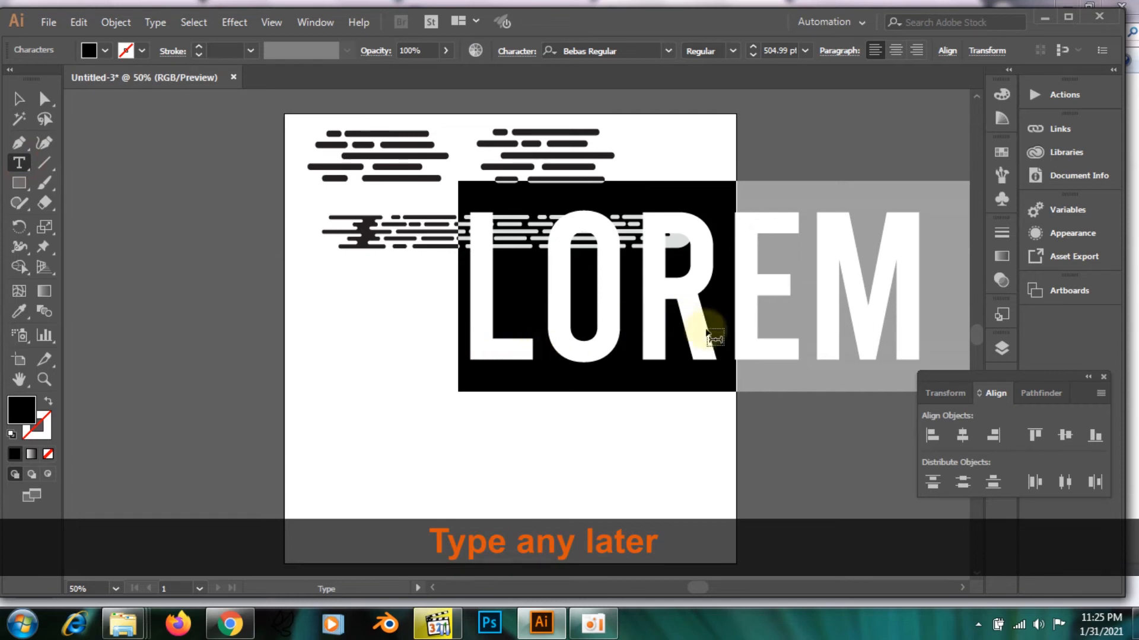
{"action": "type", "text": "S"}
{"action": "left_click", "coordinate": [13, 100]}
{"action": "left_click_drag", "start_coordinate": [508, 310], "coordinate": [513, 407]}
Step: Change the font of the letter S to Bebas Neue Regular
{"action": "left_click", "coordinate": [19, 163]}
{"action": "left_click_drag", "start_coordinate": [568, 377], "coordinate": [470, 374]}
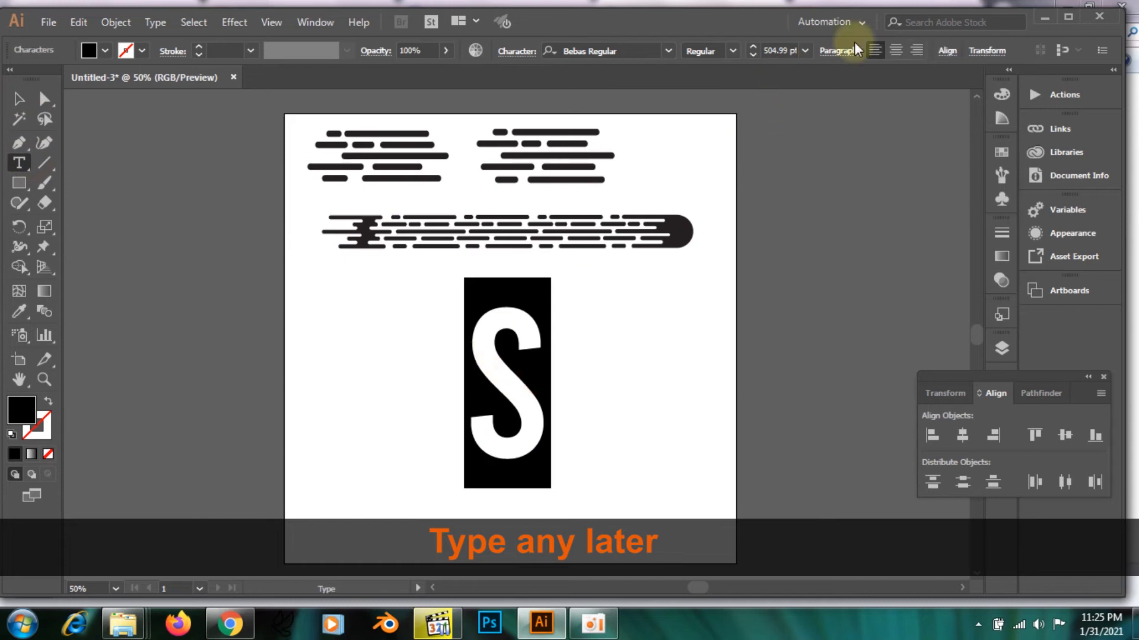
{"action": "left_click", "coordinate": [651, 52]}
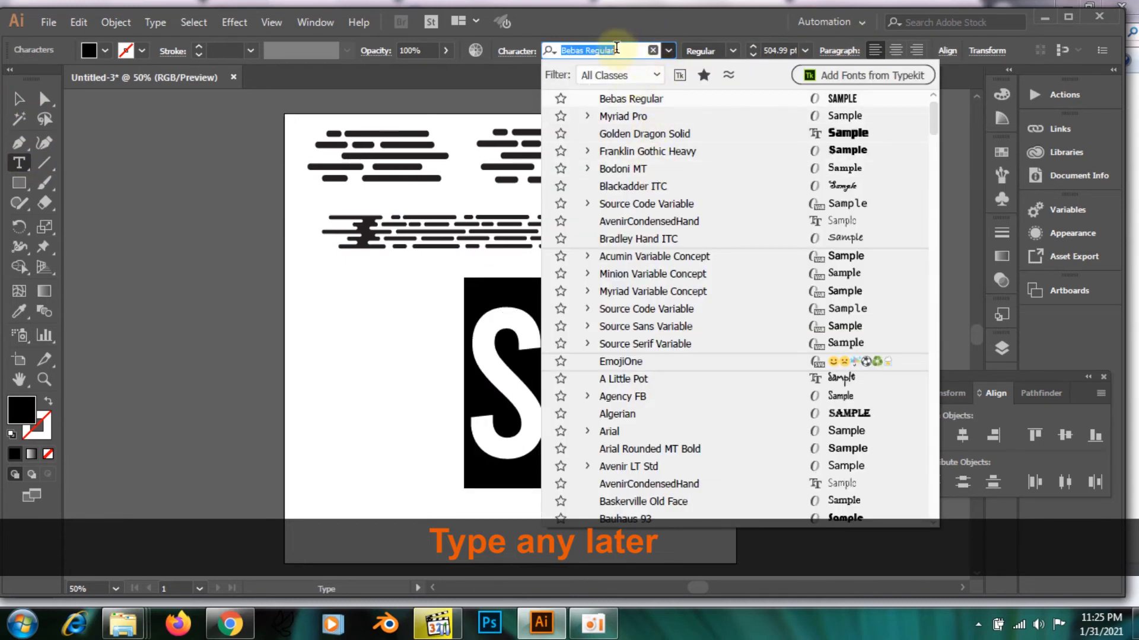
{"action": "left_click_drag", "start_coordinate": [936, 110], "coordinate": [941, 146]}
{"action": "left_click", "coordinate": [718, 138]}
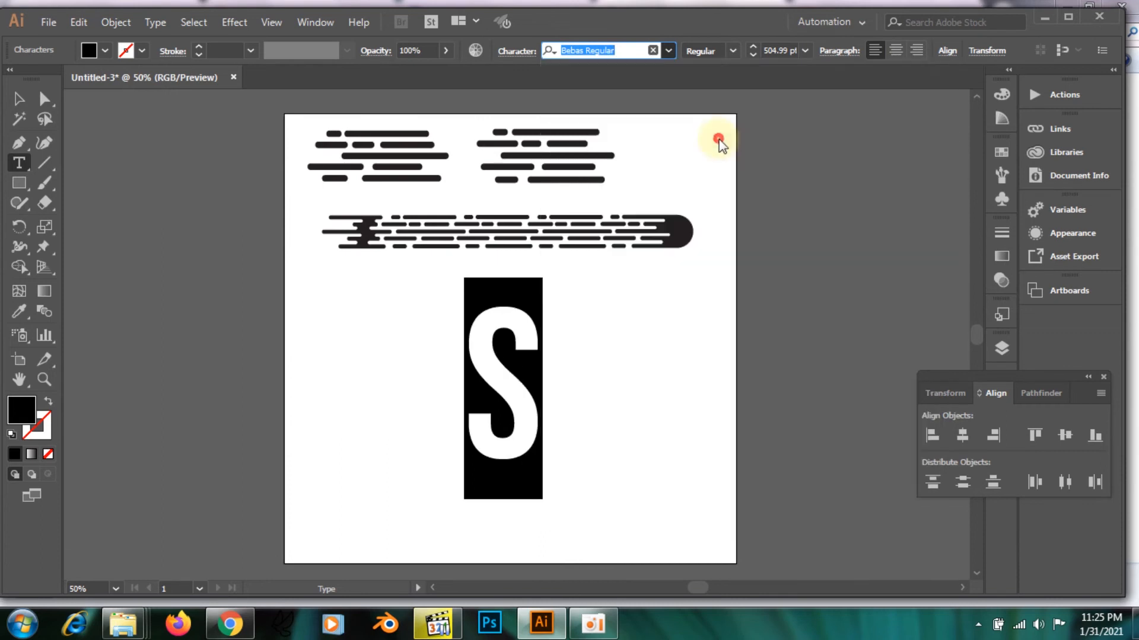
{"action": "left_click", "coordinate": [18, 97]}
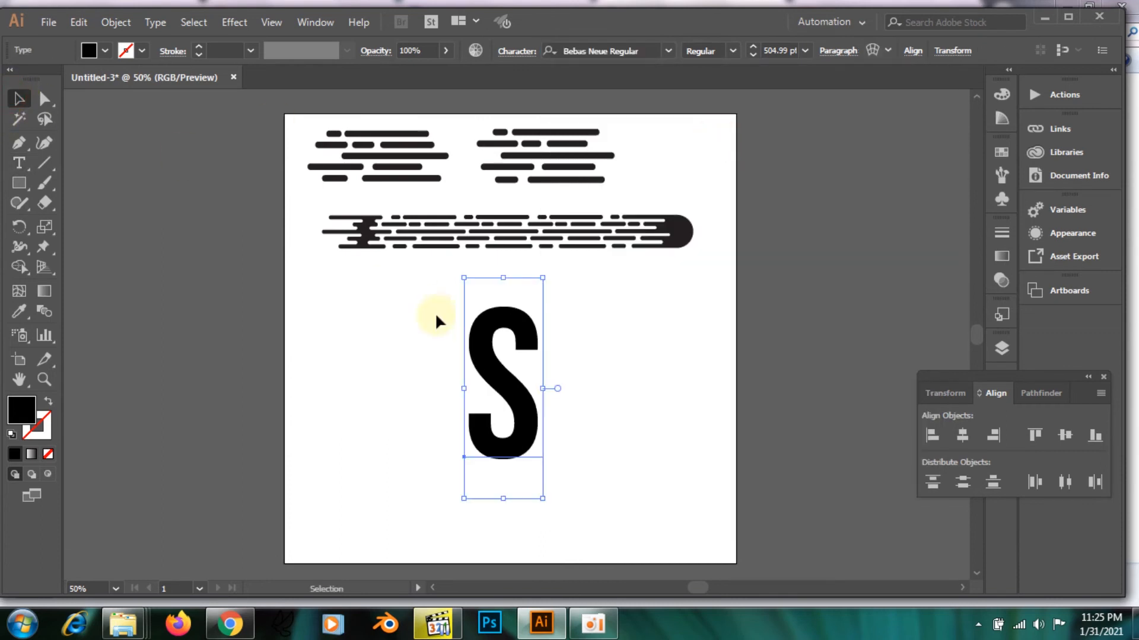
Step: Swap the letter's fill and stroke to leave only a black 1 pt outline, and convert the text to outlines
{"action": "left_click", "coordinate": [48, 401]}
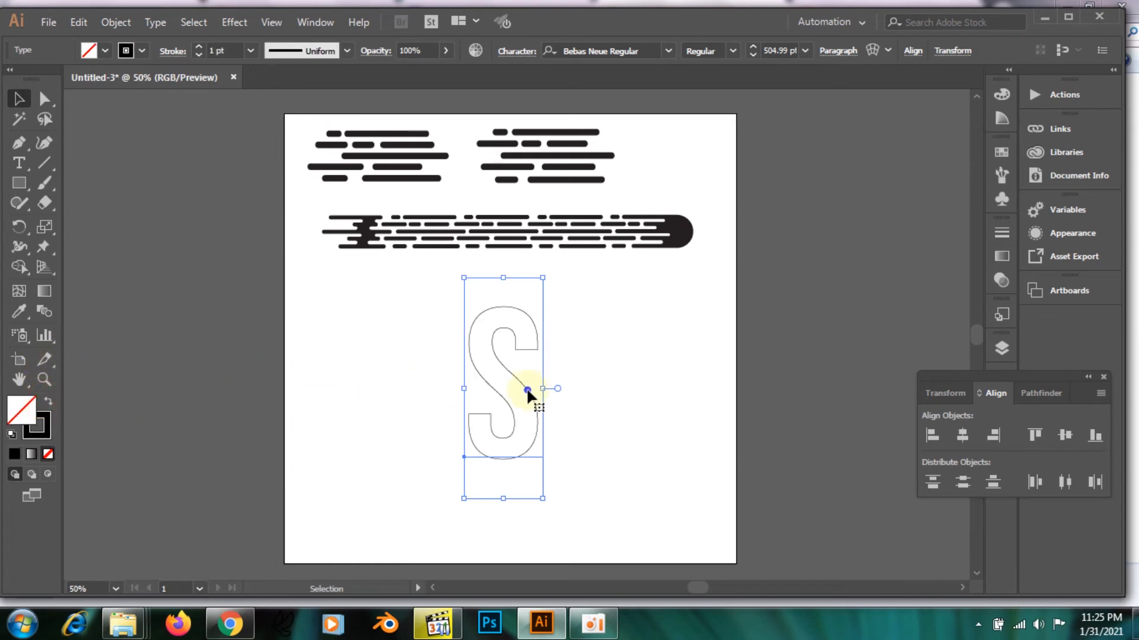
{"action": "right_click", "coordinate": [526, 387]}
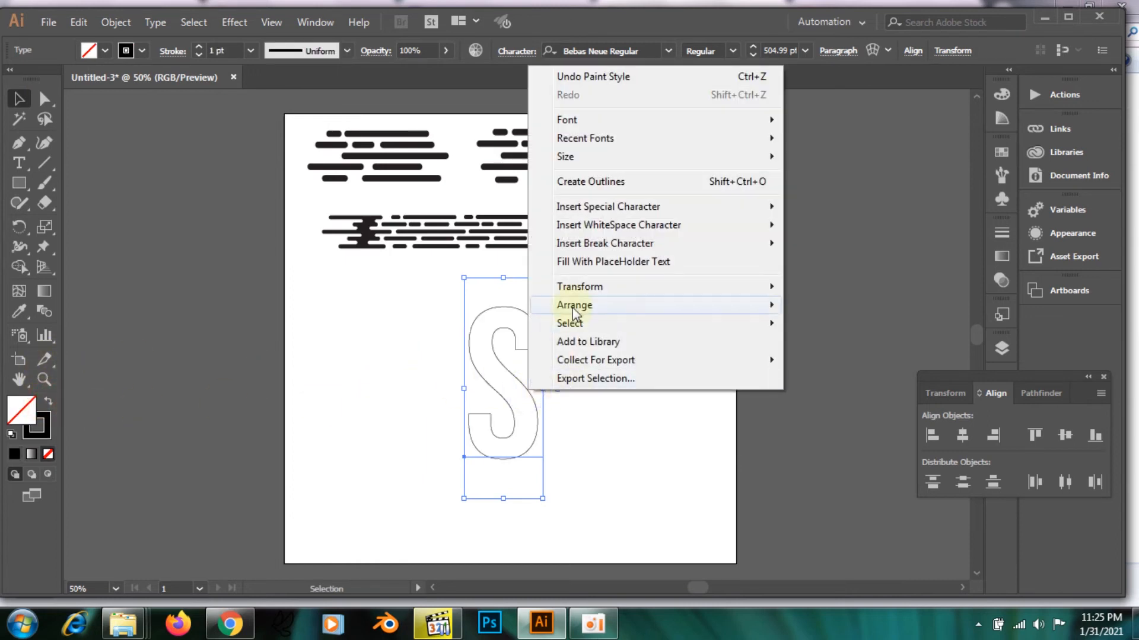
{"action": "left_click", "coordinate": [596, 181]}
{"action": "right_click", "coordinate": [509, 371]}
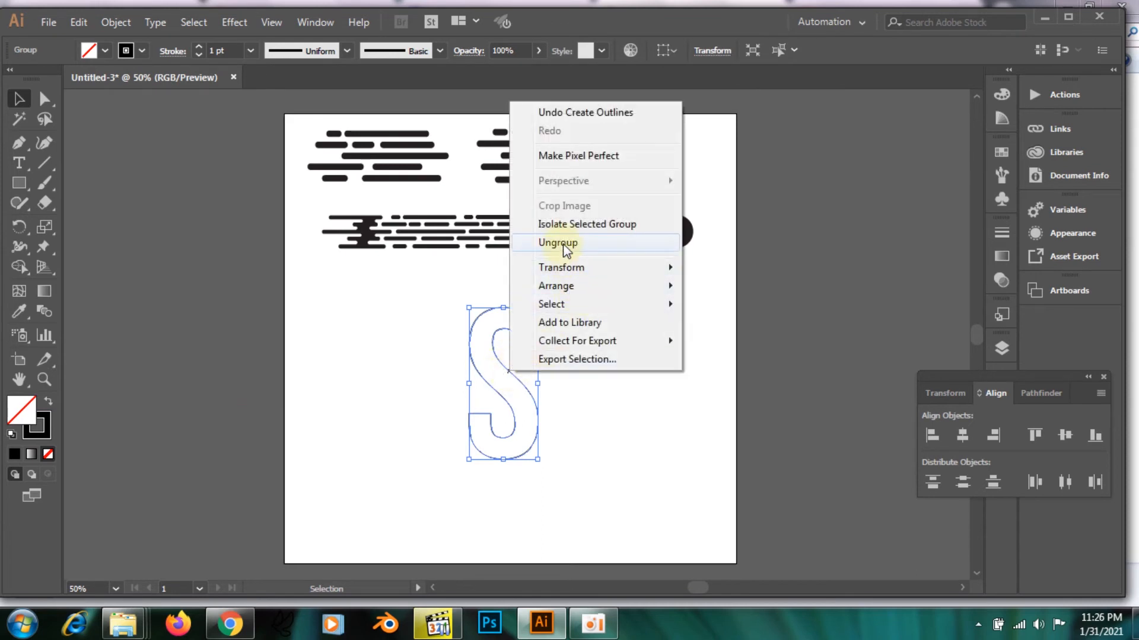
Step: Cut open the lower end of the S by adding an anchor point mid-edge and deleting it
{"action": "left_click", "coordinate": [46, 102]}
{"action": "key", "text": "ctrl+1"}
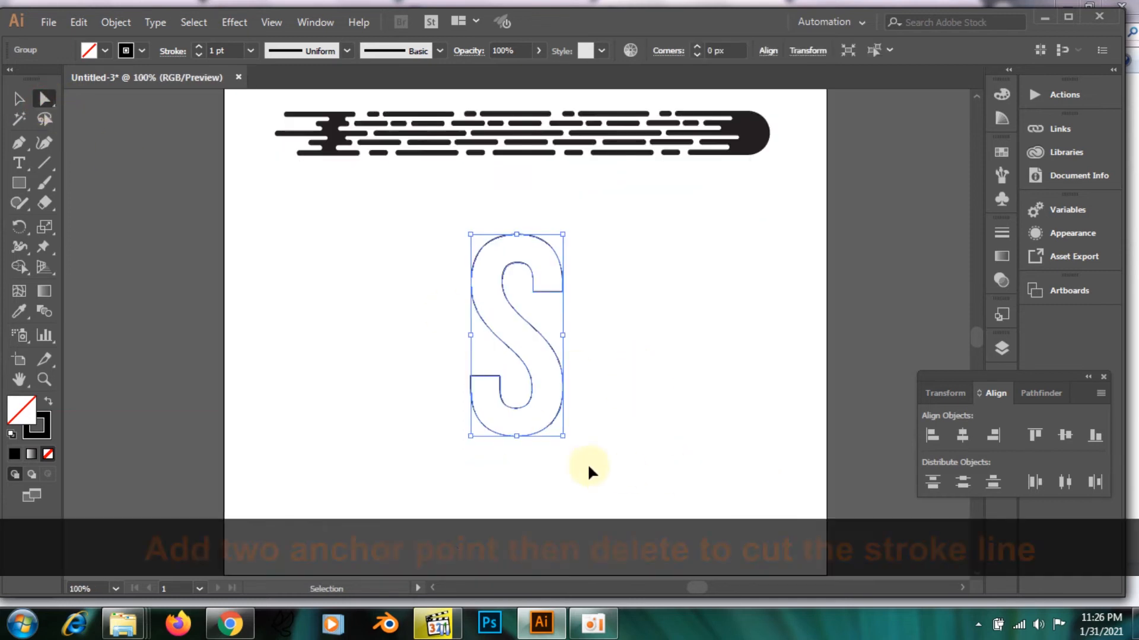
{"action": "key", "text": "ctrl+plus"}
{"action": "left_click", "coordinate": [18, 142]}
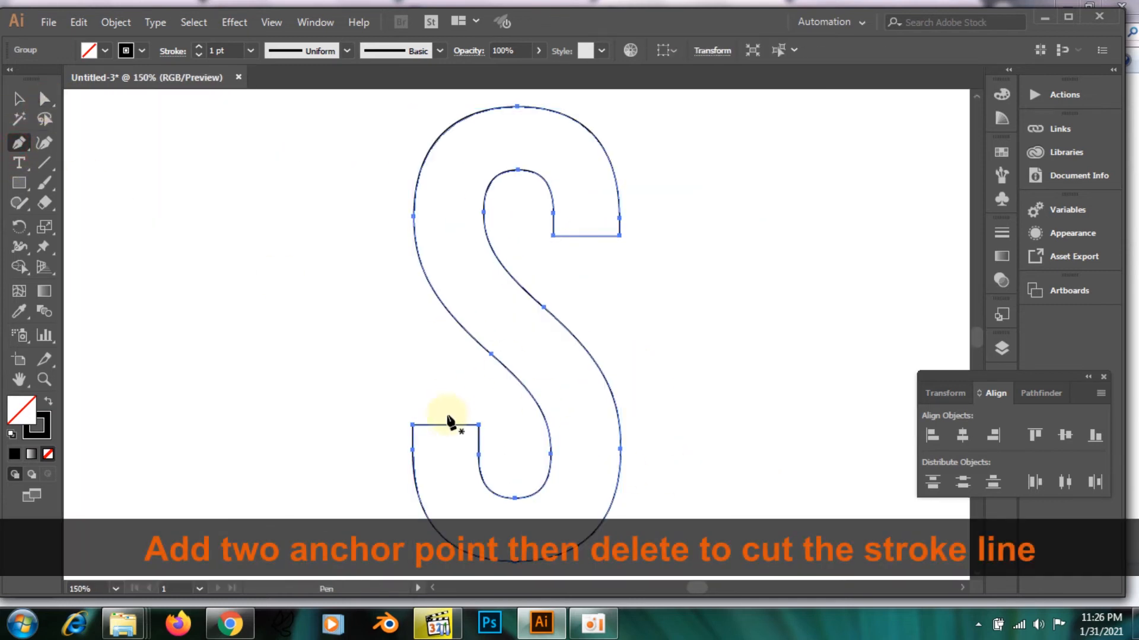
{"action": "left_click", "coordinate": [445, 425]}
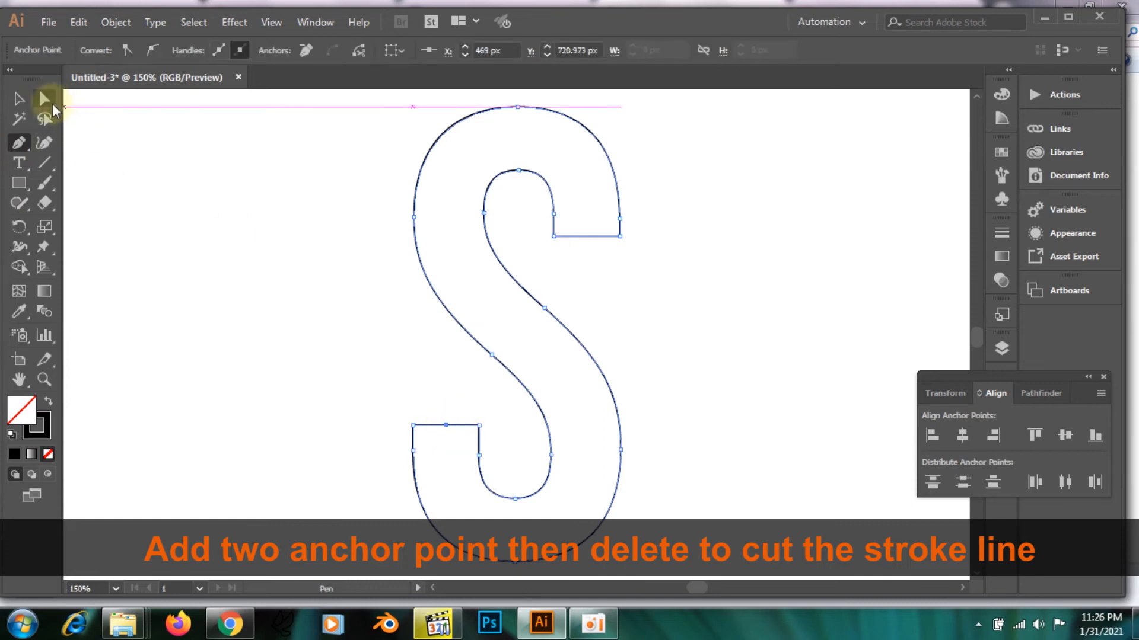
{"action": "left_click", "coordinate": [50, 103]}
{"action": "left_click_drag", "start_coordinate": [440, 404], "coordinate": [456, 441]}
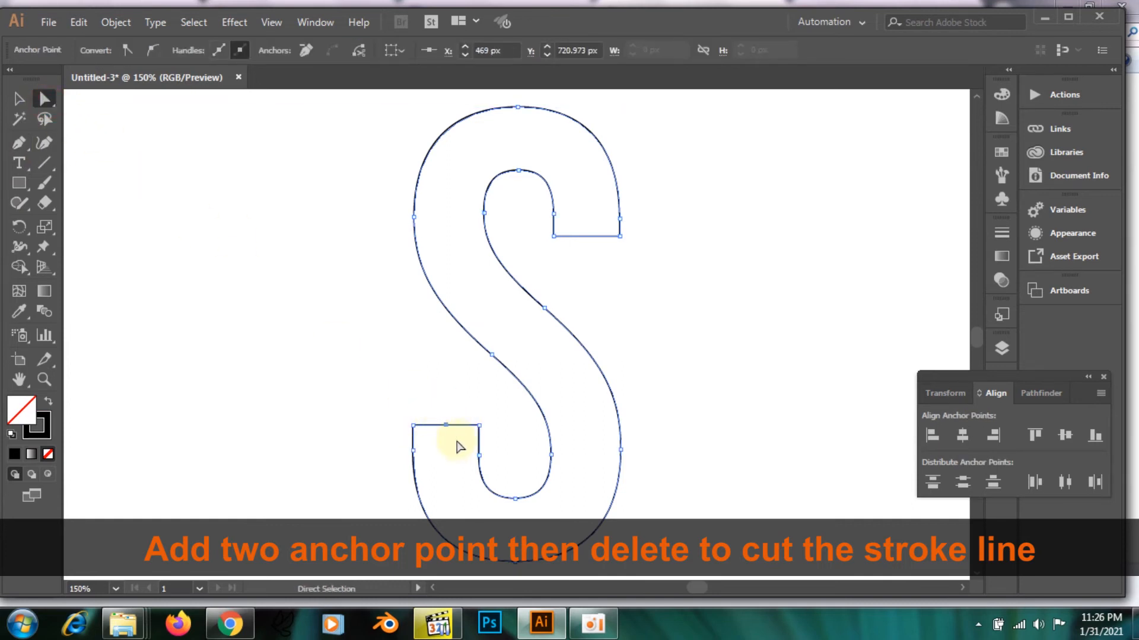
{"action": "key", "text": "Delete"}
Step: Cut open the upper end of the S by adding an anchor point mid-edge and deleting it
{"action": "left_click", "coordinate": [19, 143]}
{"action": "left_click", "coordinate": [588, 236]}
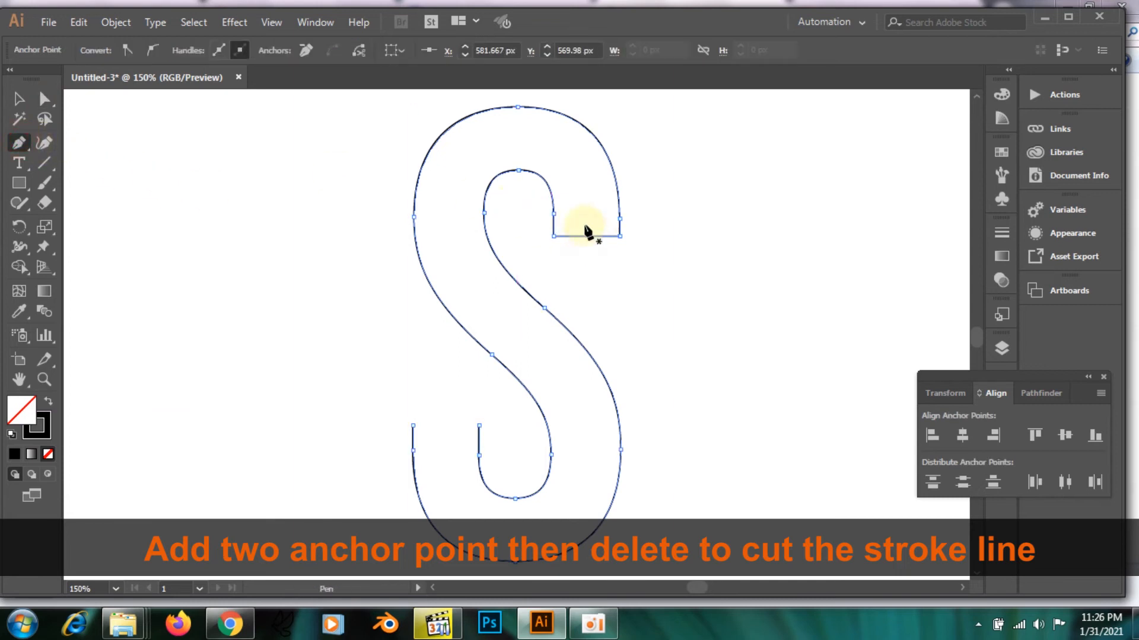
{"action": "left_click", "coordinate": [30, 98]}
{"action": "left_click", "coordinate": [45, 99]}
{"action": "left_click_drag", "start_coordinate": [573, 222], "coordinate": [601, 253]}
{"action": "key", "text": "Delete"}
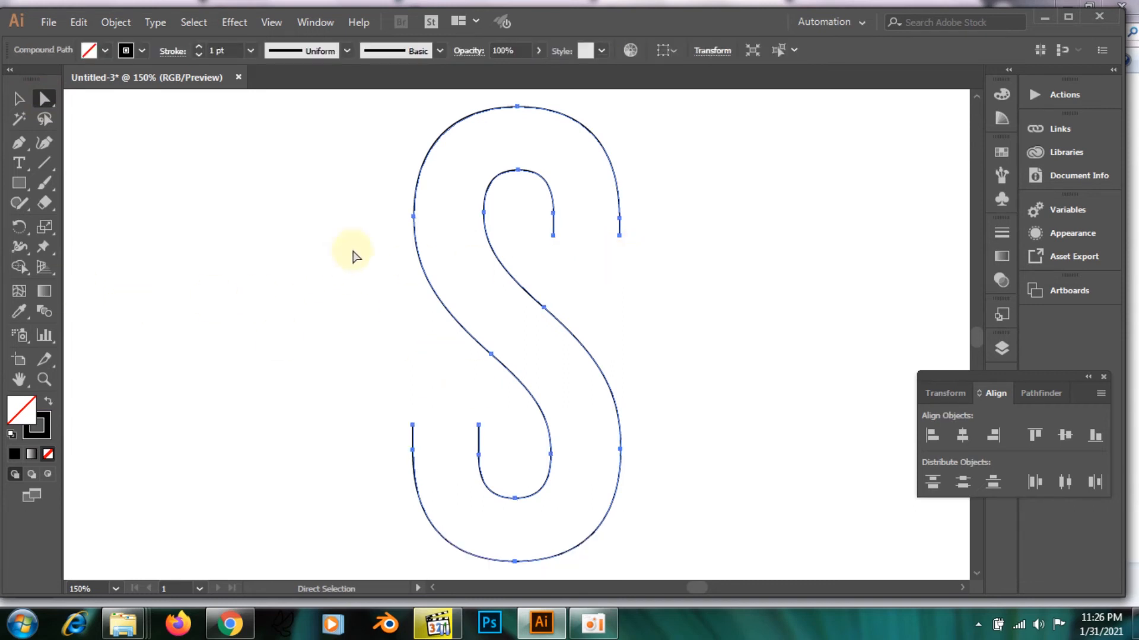
{"action": "left_click_drag", "start_coordinate": [363, 127], "coordinate": [703, 570]}
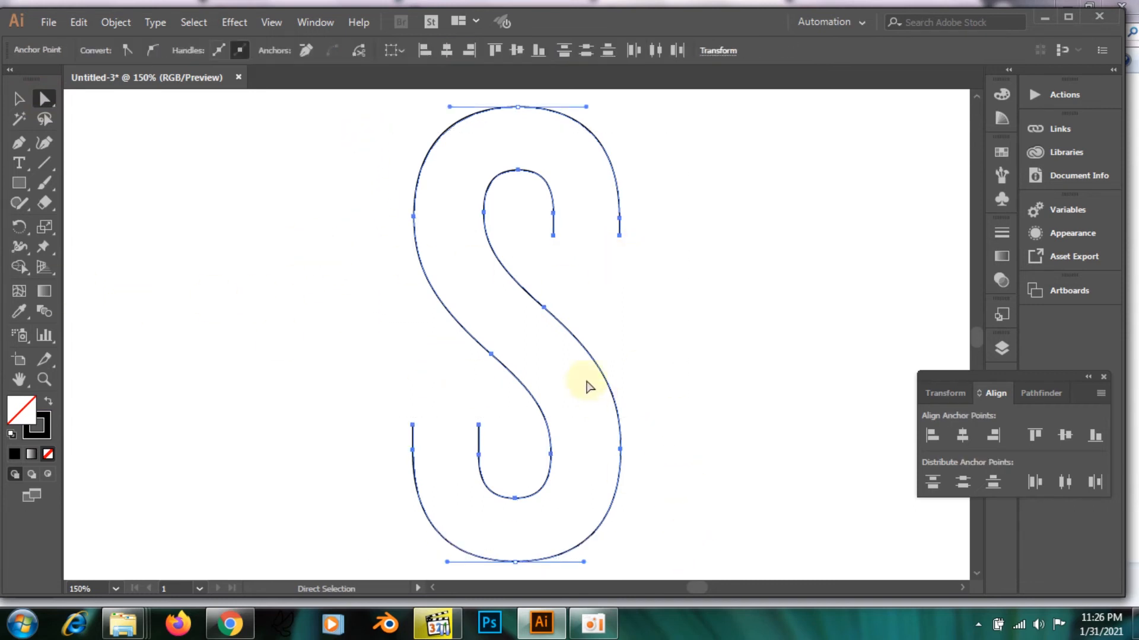
{"action": "right_click", "coordinate": [576, 346]}
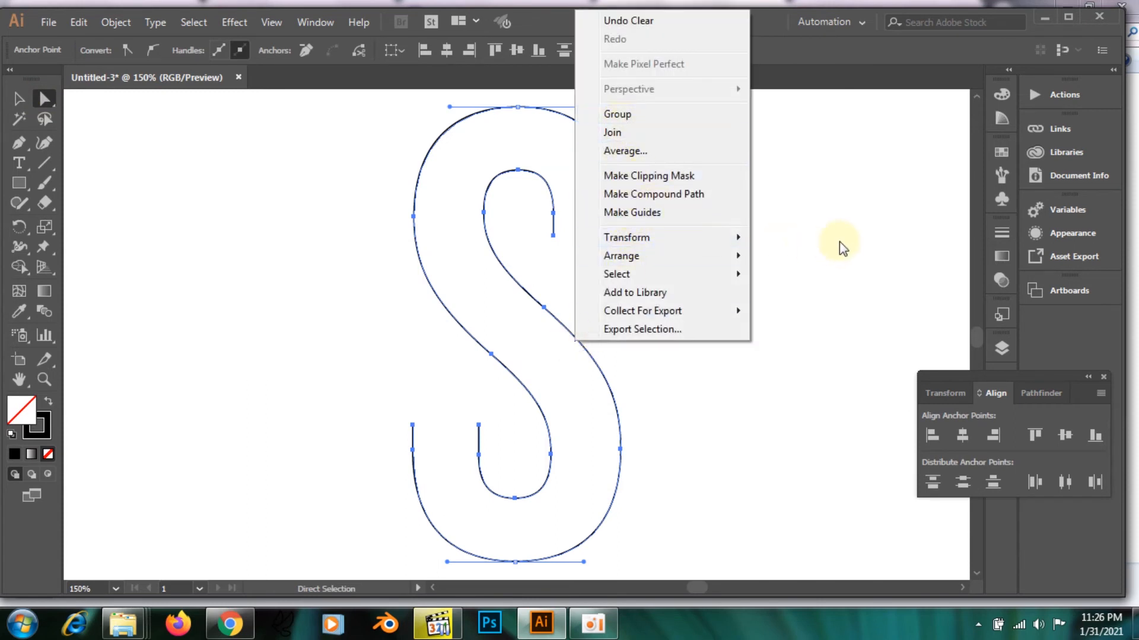
{"action": "left_click", "coordinate": [841, 227]}
Step: Ungroup the S outline and release its compound path into two separate open paths
{"action": "key", "text": "ctrl+minus"}
{"action": "key", "text": "ctrl+minus"}
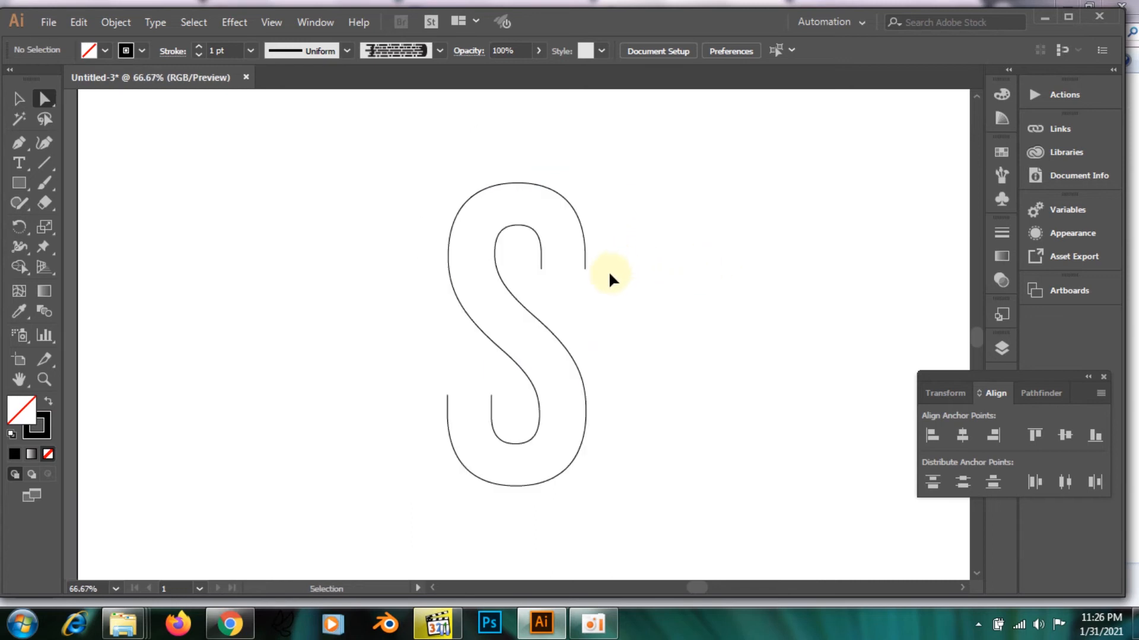
{"action": "left_click", "coordinate": [19, 99]}
{"action": "left_click_drag", "start_coordinate": [443, 229], "coordinate": [592, 453]}
{"action": "right_click", "coordinate": [528, 324]}
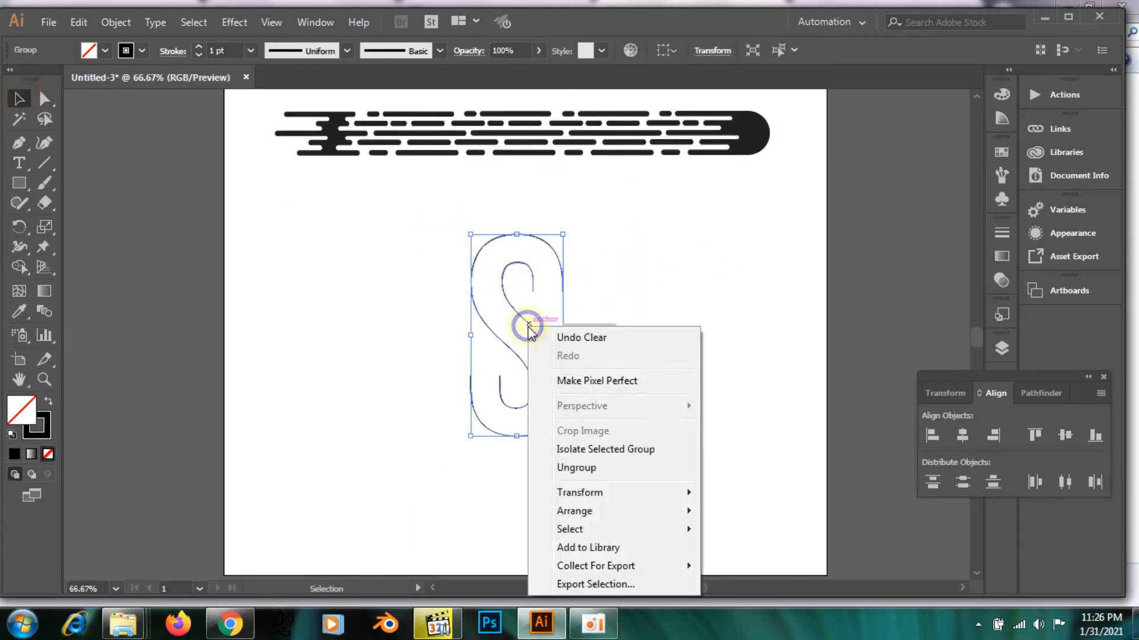
{"action": "left_click", "coordinate": [576, 468]}
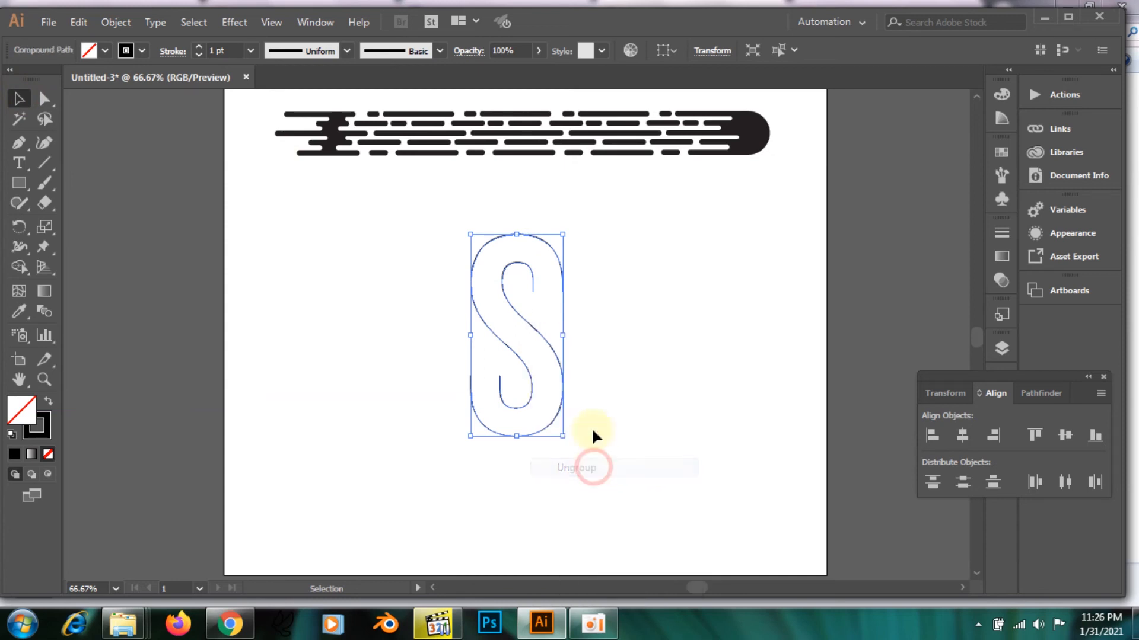
{"action": "right_click", "coordinate": [541, 334]}
{"action": "left_click", "coordinate": [627, 459]}
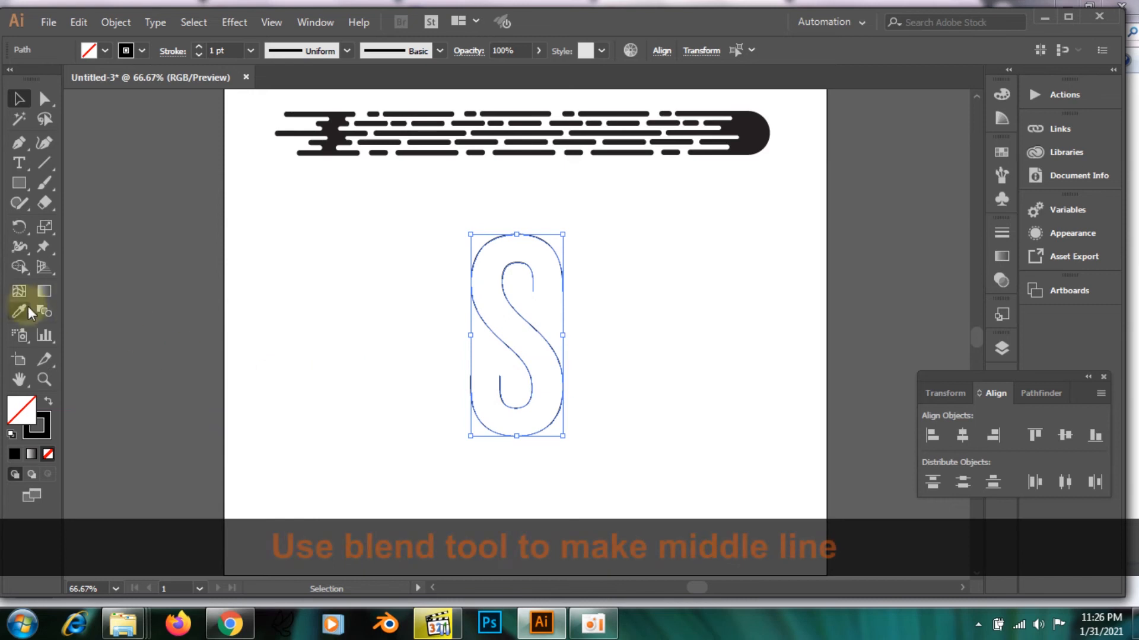
Step: Blend the two S paths from their lower end points with the Blend tool to create a middle line
{"action": "left_click", "coordinate": [44, 310]}
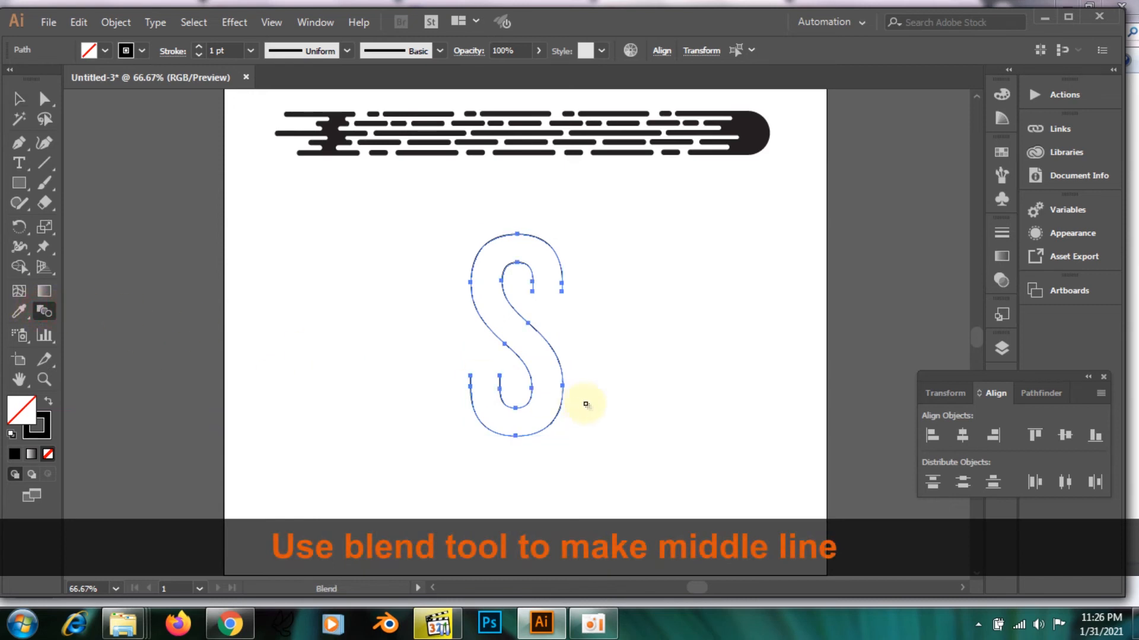
{"action": "key", "text": "ctrl+plus"}
{"action": "key", "text": "ctrl+plus"}
{"action": "key", "text": "ctrl+plus"}
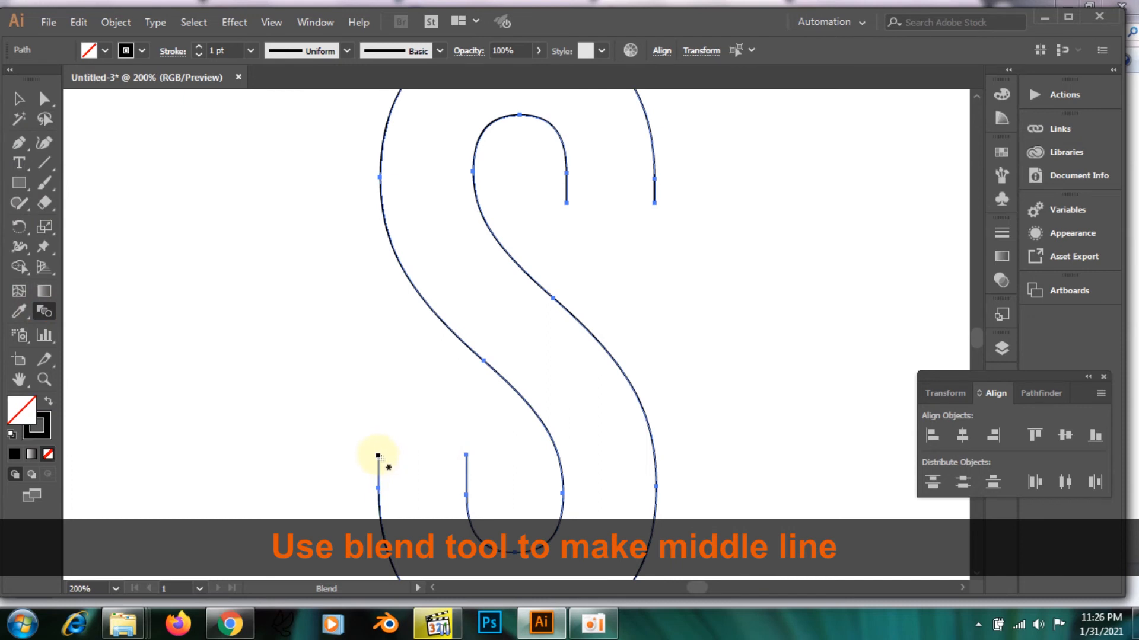
{"action": "left_click", "coordinate": [473, 458]}
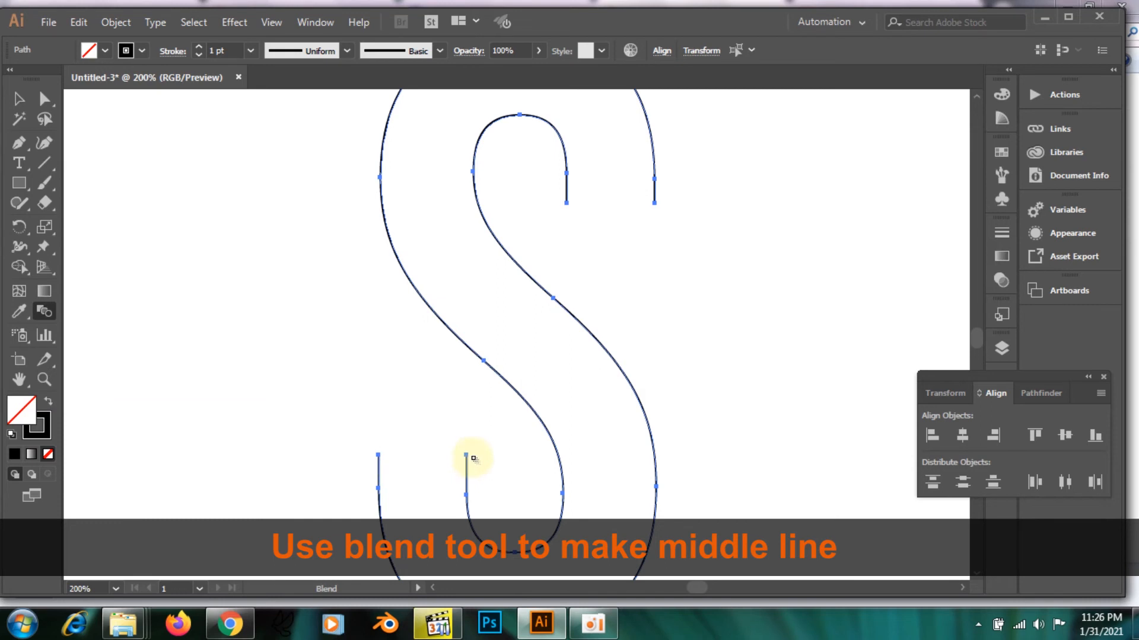
{"action": "left_click", "coordinate": [467, 457]}
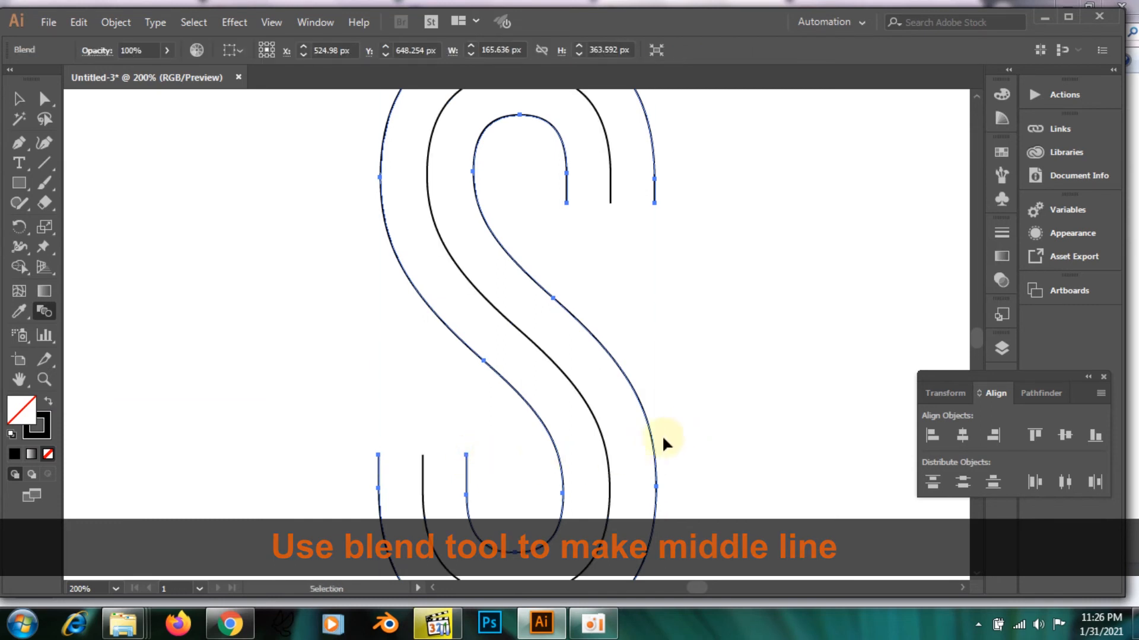
{"action": "key", "text": "ctrl+minus"}
{"action": "key", "text": "ctrl+minus"}
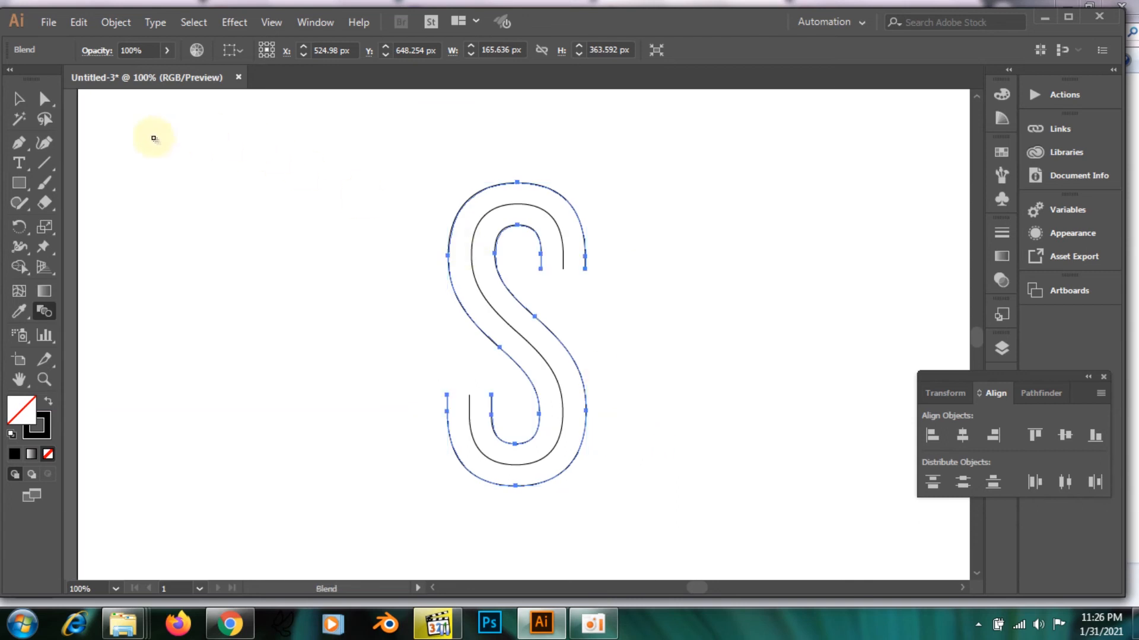
Step: Expand the S blend with Object, Fill and Stroke included, and separate it into individual ungrouped lines
{"action": "left_click", "coordinate": [18, 98]}
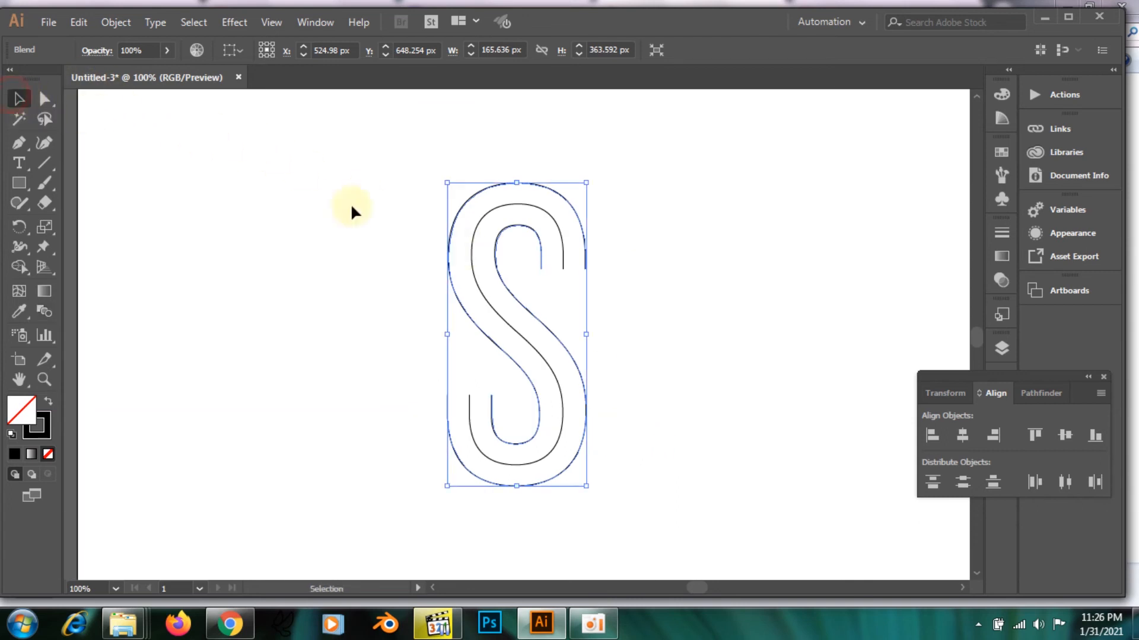
{"action": "right_click", "coordinate": [481, 187]}
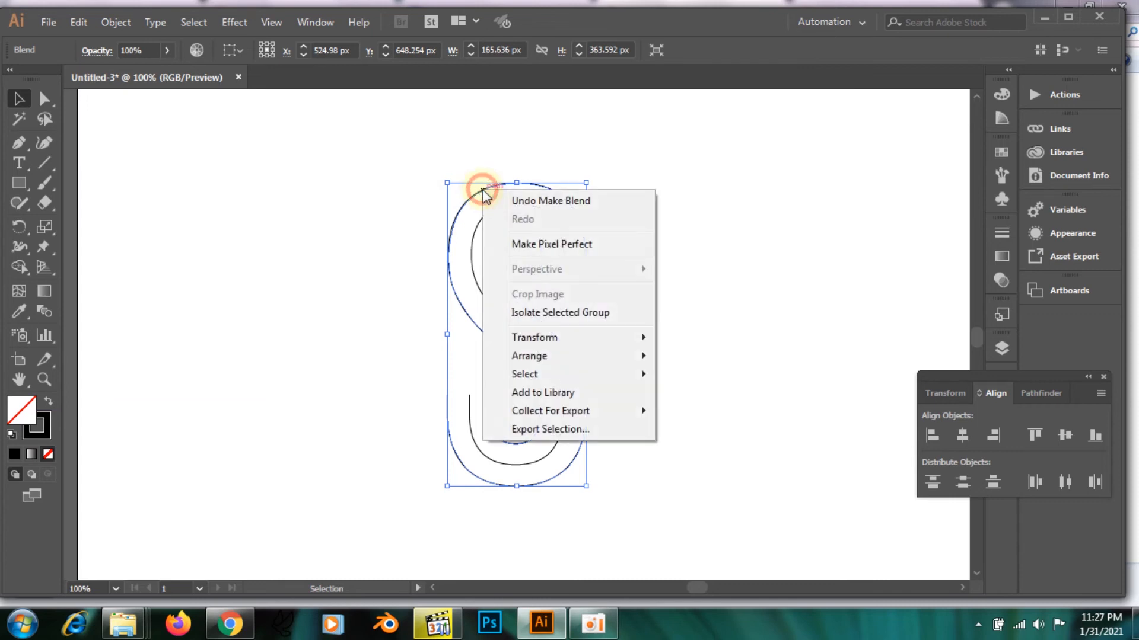
{"action": "left_click", "coordinate": [366, 114]}
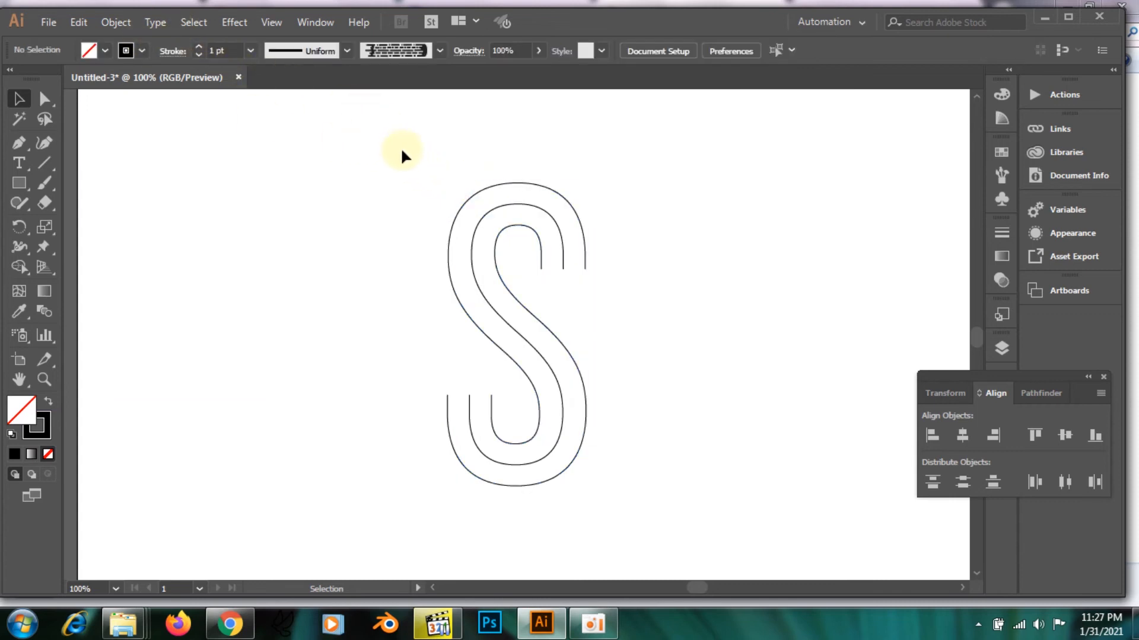
{"action": "left_click_drag", "start_coordinate": [431, 150], "coordinate": [636, 500]}
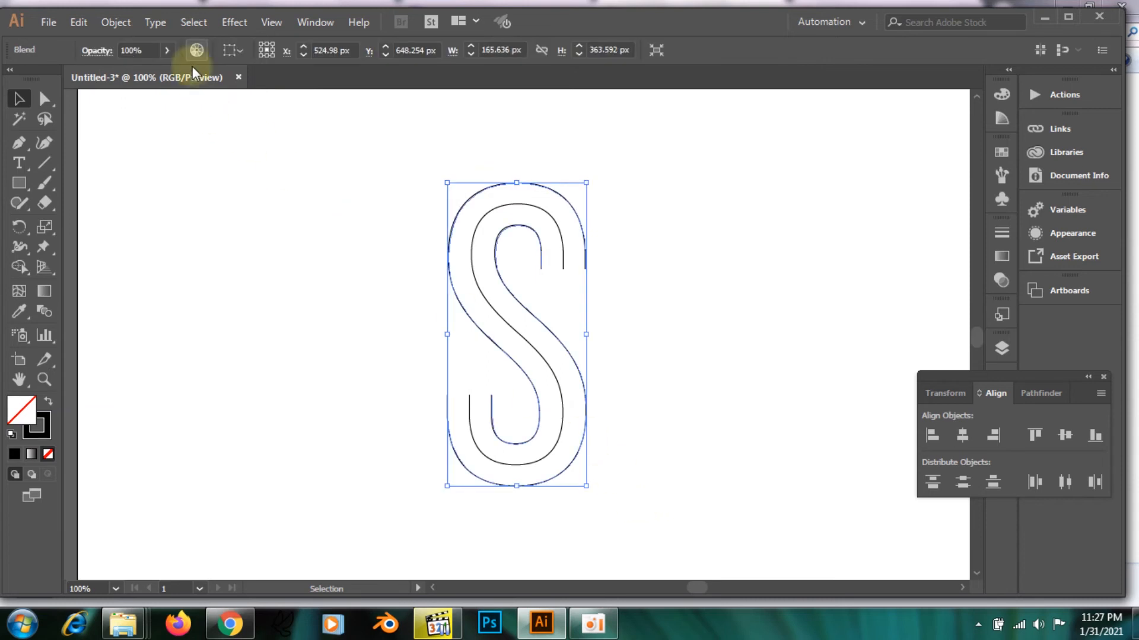
{"action": "left_click", "coordinate": [119, 22]}
{"action": "left_click", "coordinate": [151, 170]}
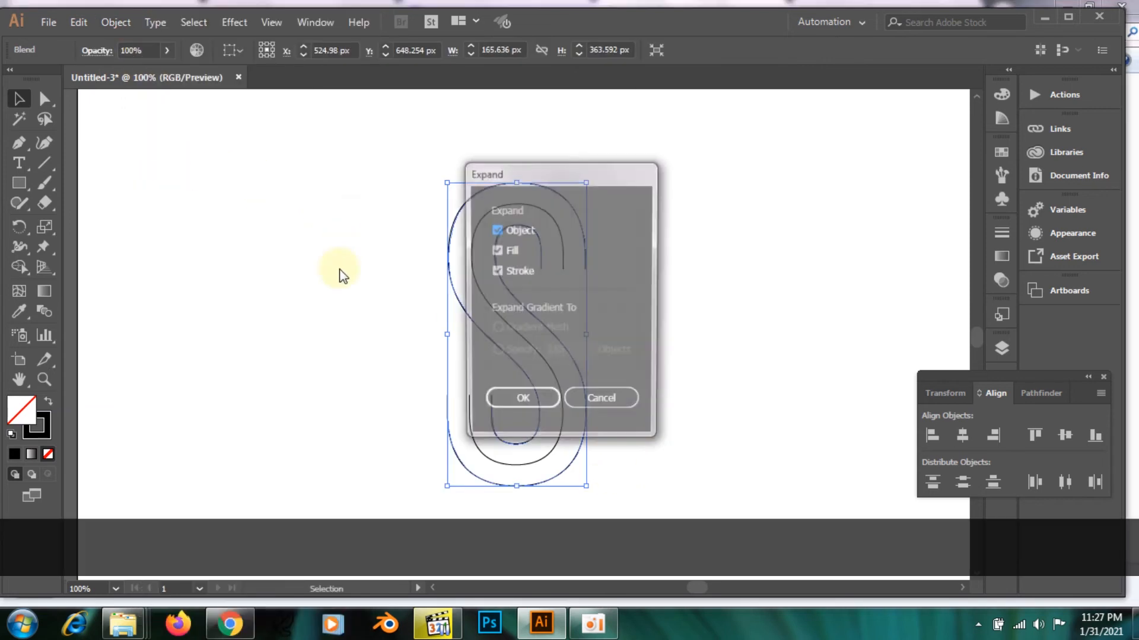
{"action": "left_click", "coordinate": [530, 405]}
{"action": "left_click", "coordinate": [638, 317]}
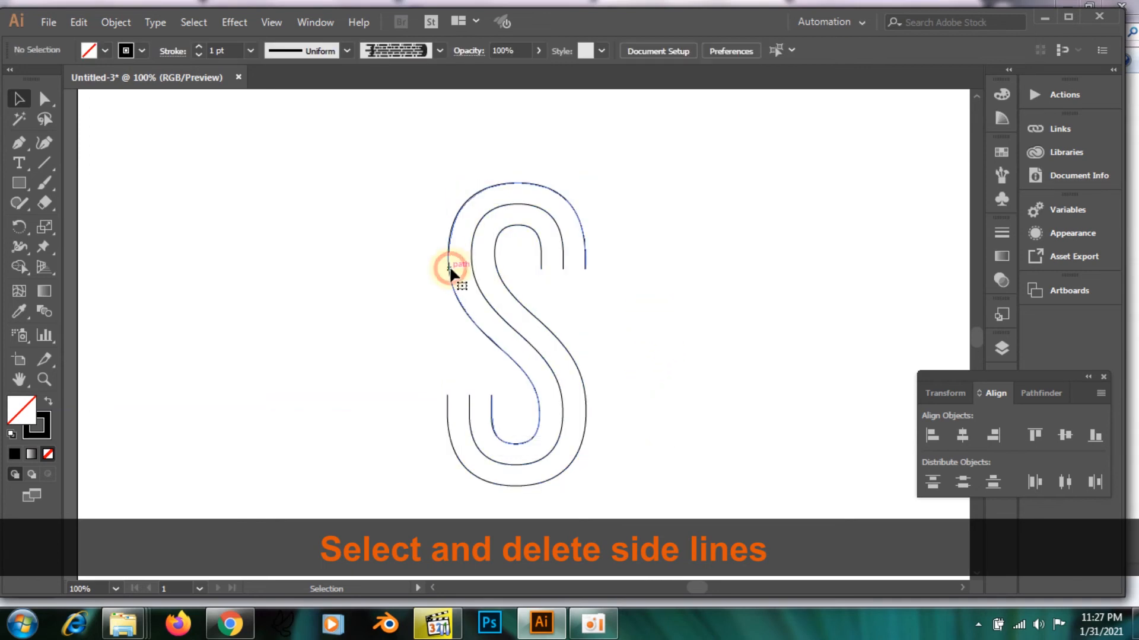
Step: Delete both side lines of the S, keeping only the middle line
{"action": "left_click", "coordinate": [450, 270]}
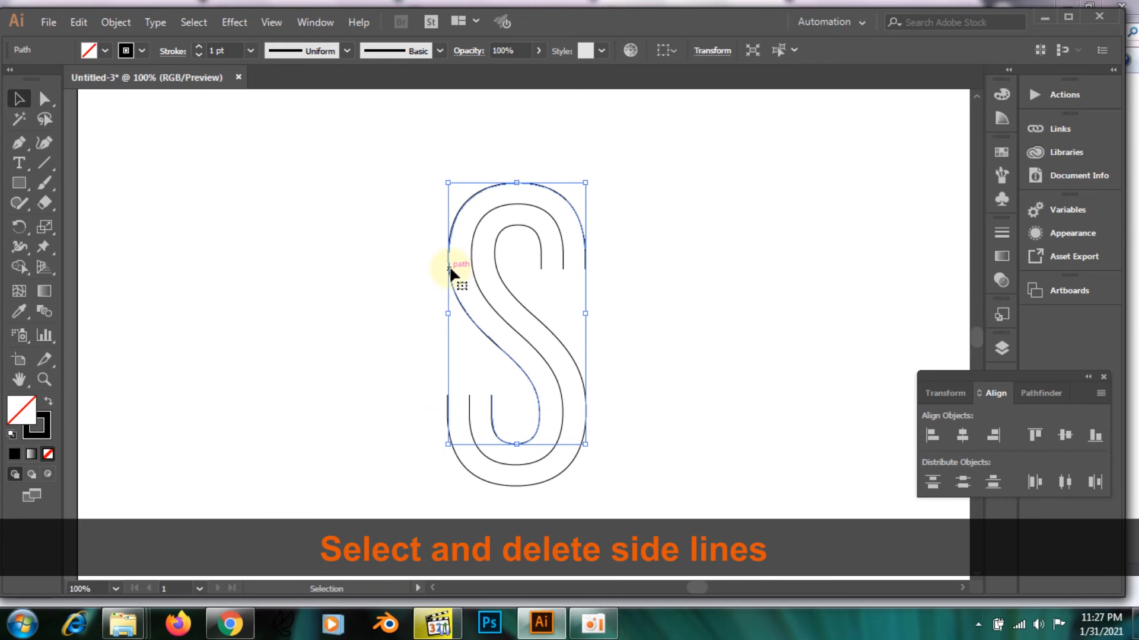
{"action": "key", "text": "Delete"}
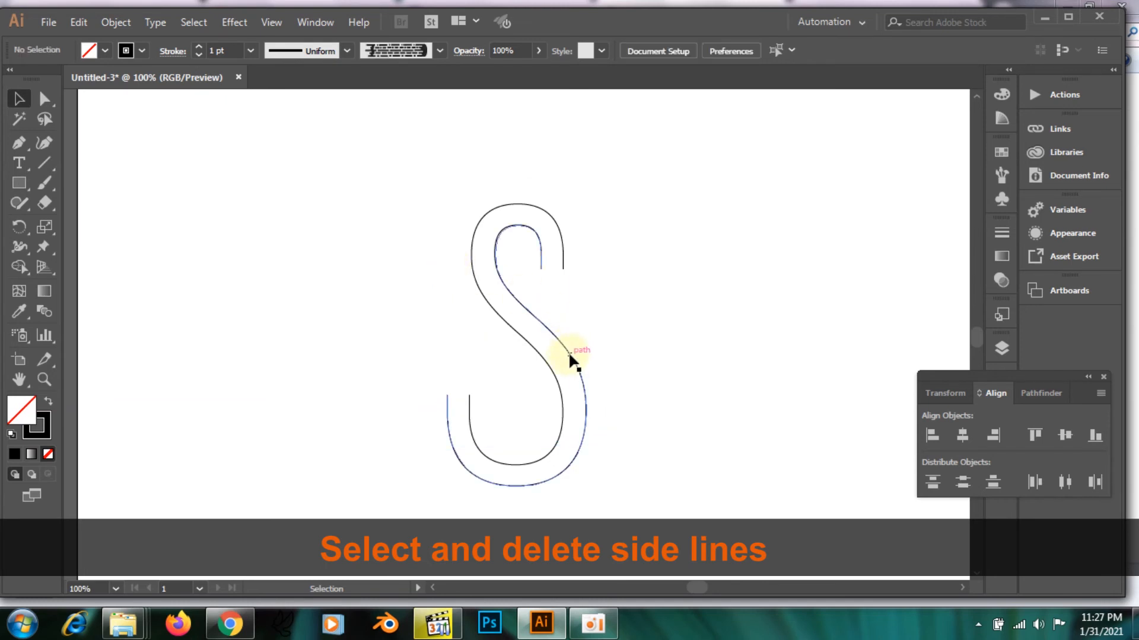
{"action": "left_click", "coordinate": [568, 351]}
{"action": "key", "text": "Delete"}
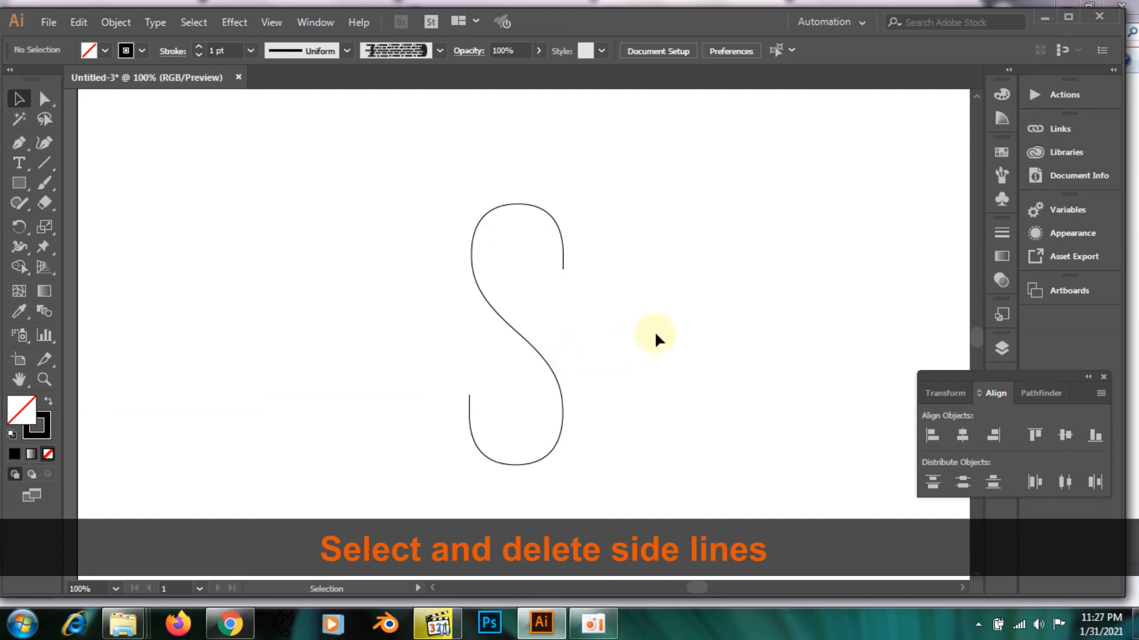
{"action": "key", "text": "ctrl+minus"}
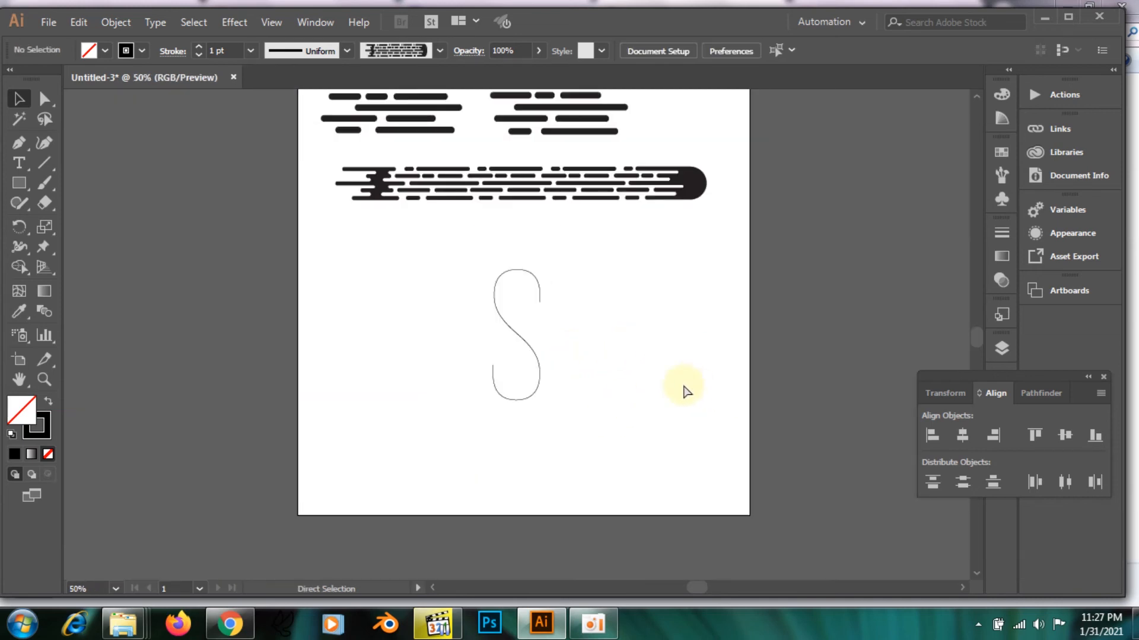
Step: Apply the custom staggered-lines art brush to the middle line of the S
{"action": "left_click_drag", "start_coordinate": [587, 335], "coordinate": [617, 378]}
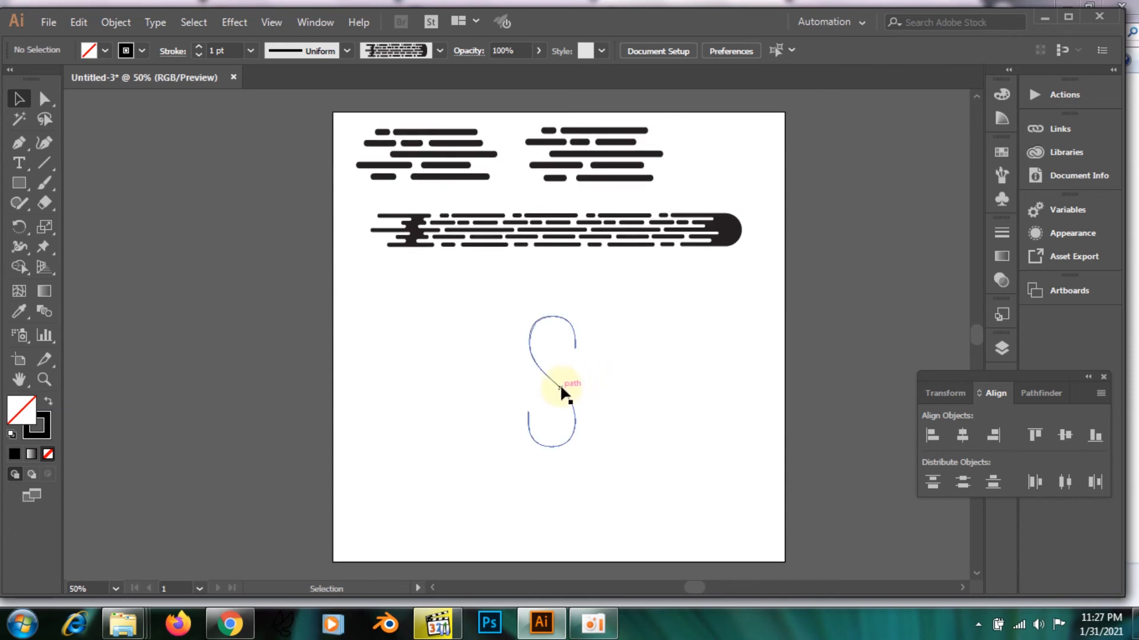
{"action": "left_click", "coordinate": [1001, 175]}
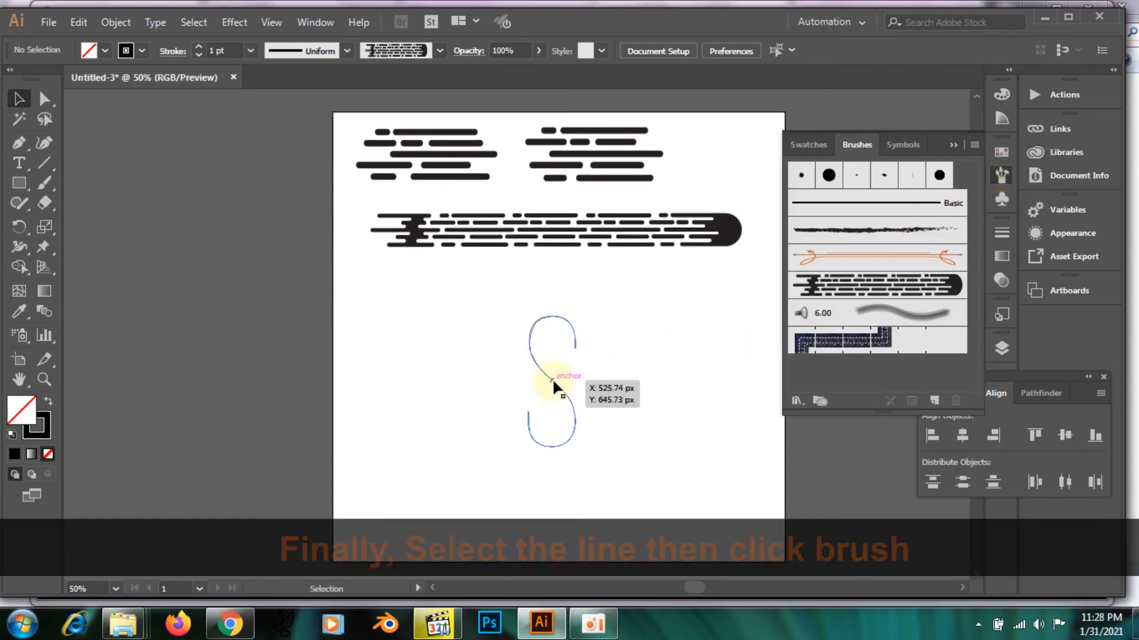
{"action": "left_click", "coordinate": [551, 378]}
{"action": "left_click", "coordinate": [846, 291]}
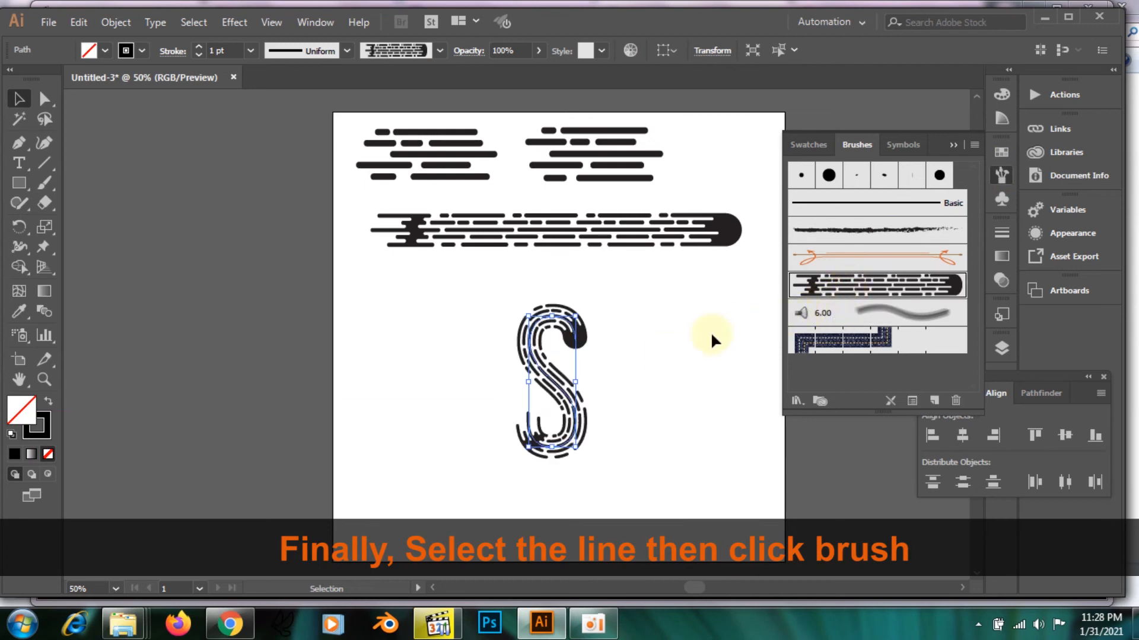
{"action": "left_click", "coordinate": [637, 340]}
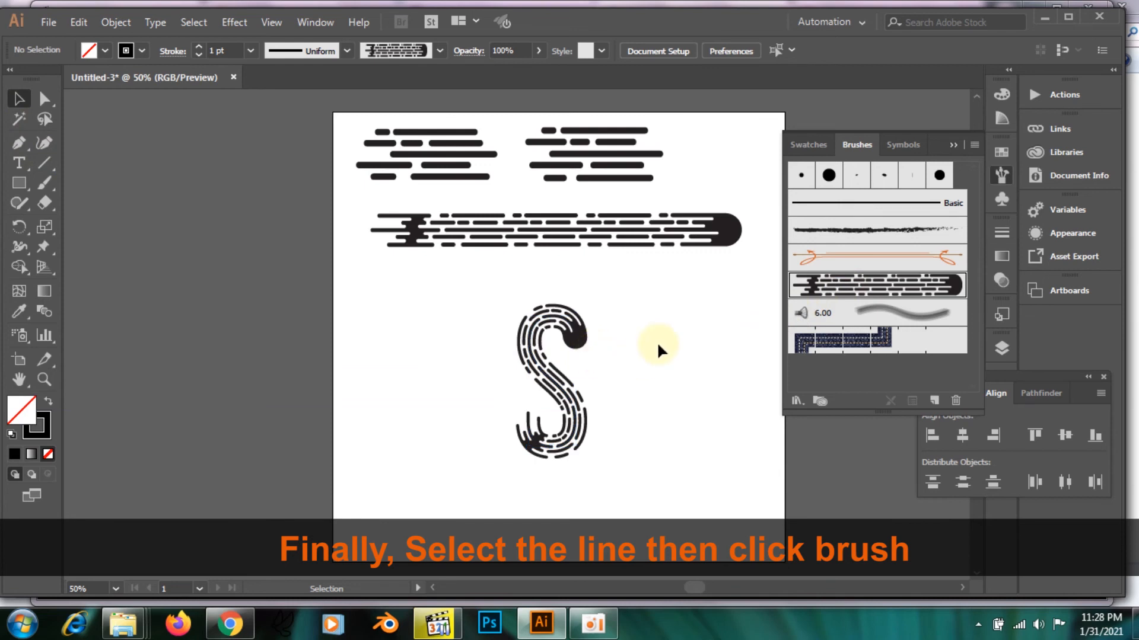
Step: Move the brushed S to the left and place a duplicate of it beside it on the right
{"action": "key", "text": "ctrl+plus"}
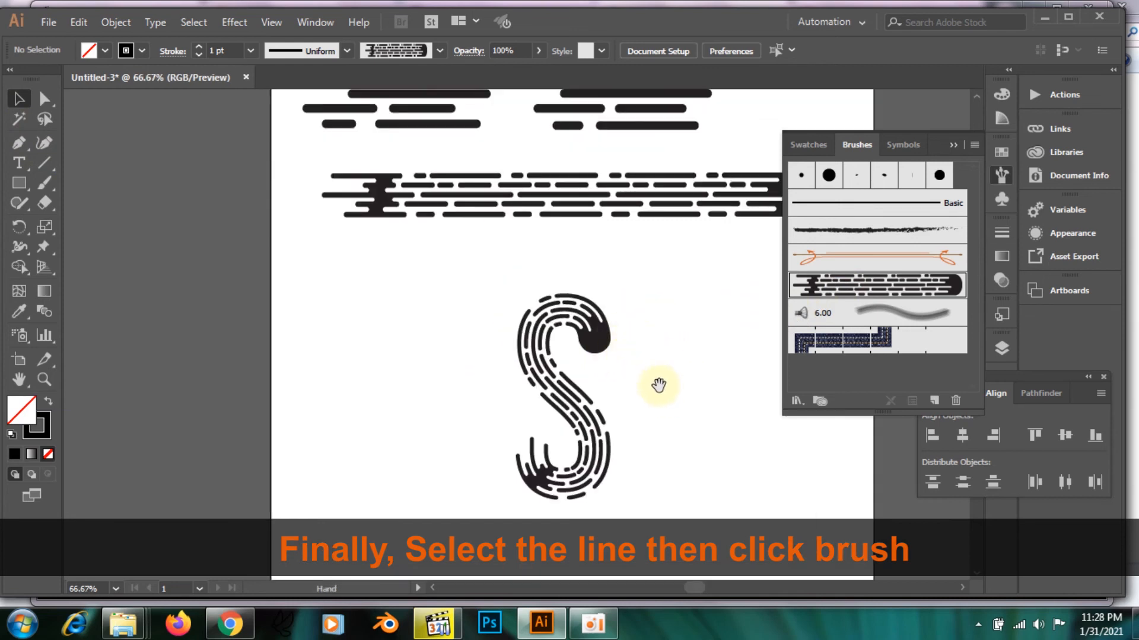
{"action": "left_click_drag", "start_coordinate": [656, 383], "coordinate": [600, 353]}
{"action": "left_click", "coordinate": [547, 316]}
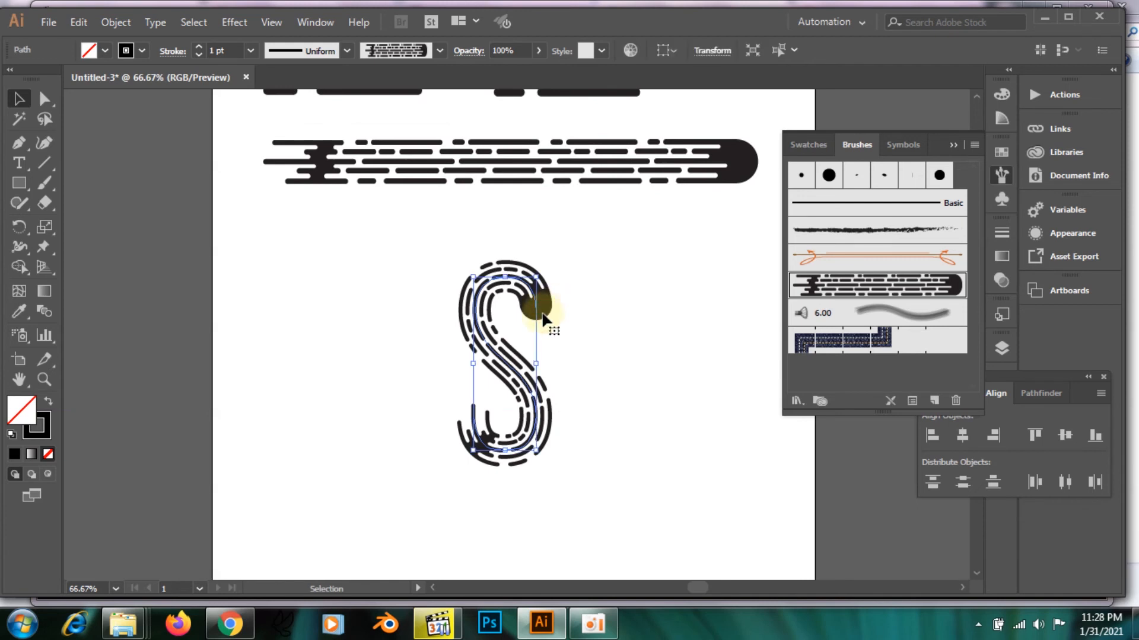
{"action": "left_click_drag", "start_coordinate": [535, 309], "coordinate": [393, 304]}
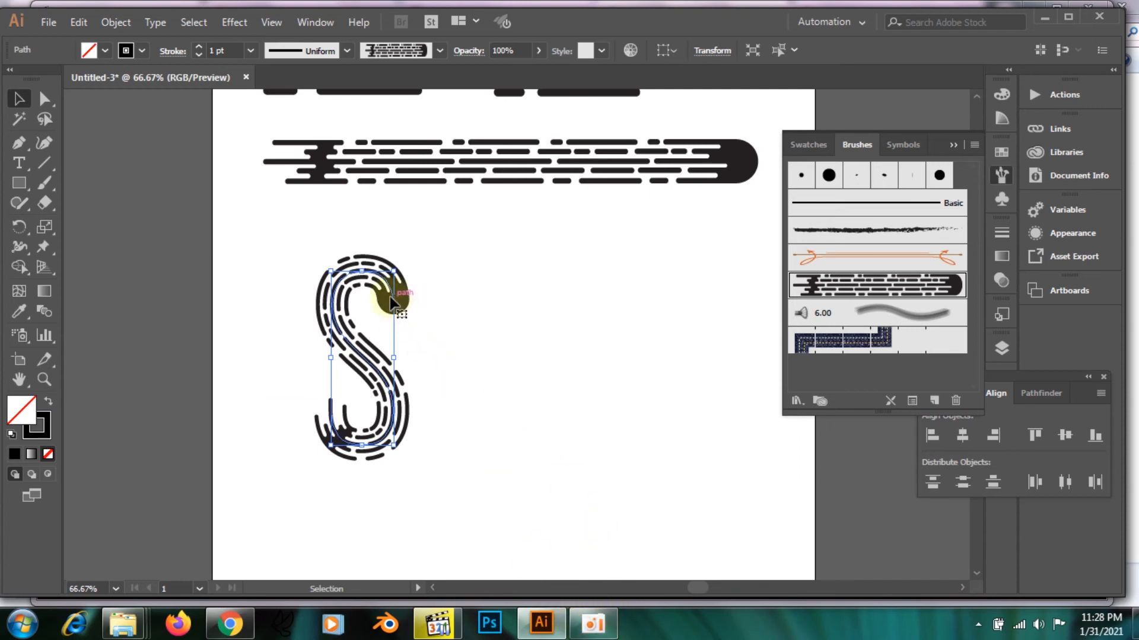
{"action": "mouse_move", "coordinate": [390, 293]}
{"action": "left_mouse_down"}
{"action": "mouse_move", "coordinate": [356, 307]}
{"action": "mouse_move", "coordinate": [506, 299]}
{"action": "mouse_move", "coordinate": [490, 302]}
{"action": "left_mouse_up"}
{"action": "left_click", "coordinate": [625, 362]}
{"action": "left_click", "coordinate": [469, 298]}
Step: Reverse the path direction of the right-hand S so its solid rounded end sits at the lower end
{"action": "left_click", "coordinate": [163, 18]}
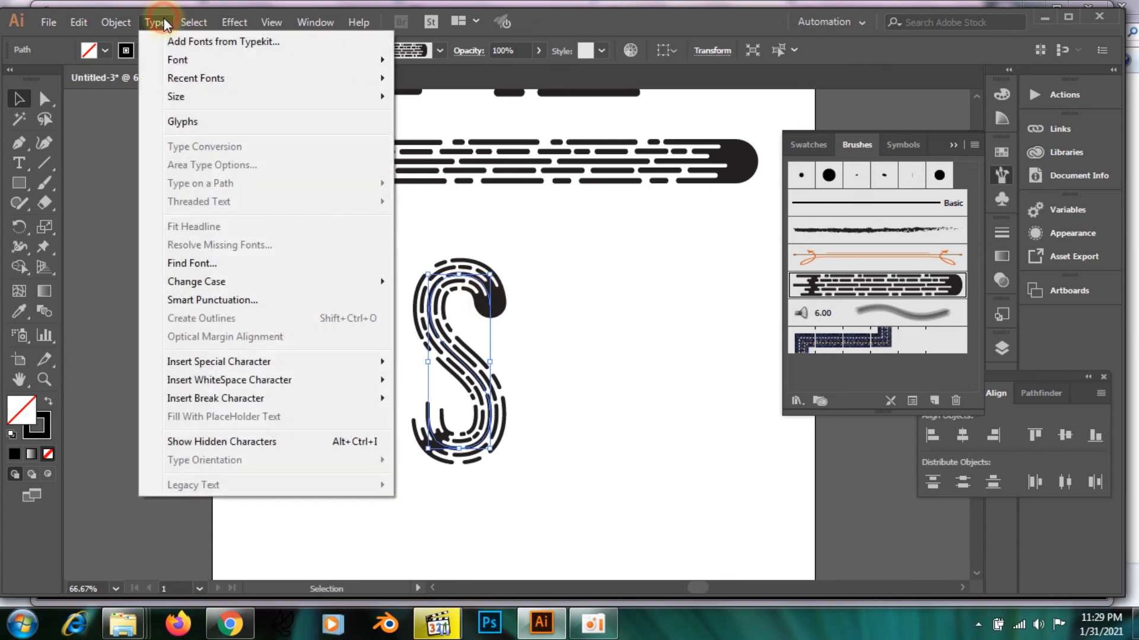
{"action": "mouse_move", "coordinate": [105, 17]}
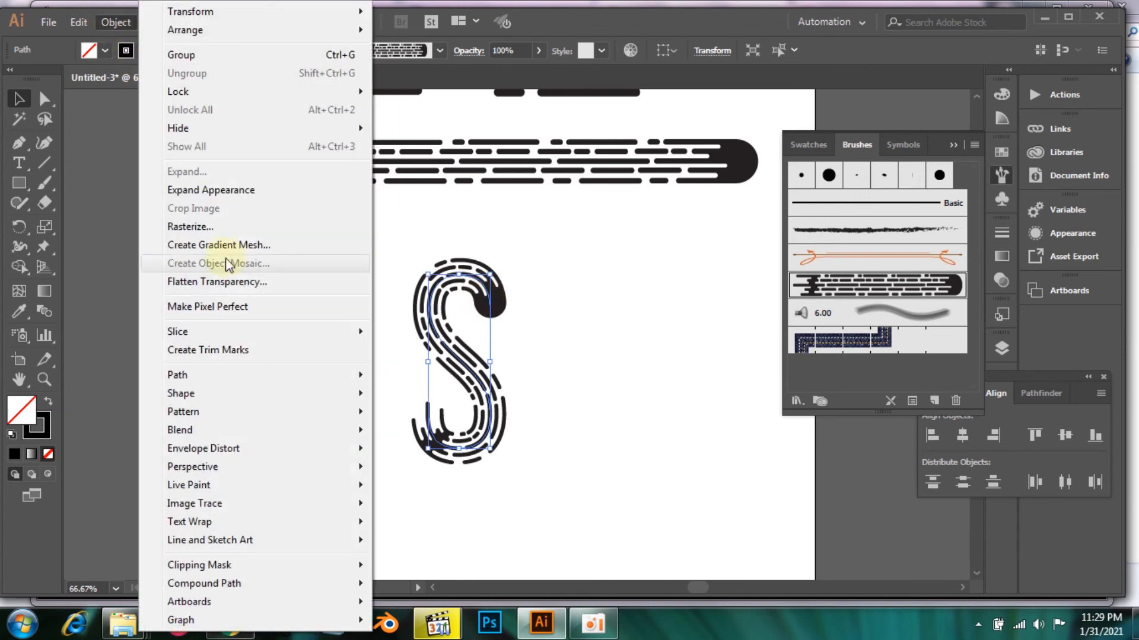
{"action": "mouse_move", "coordinate": [262, 374]}
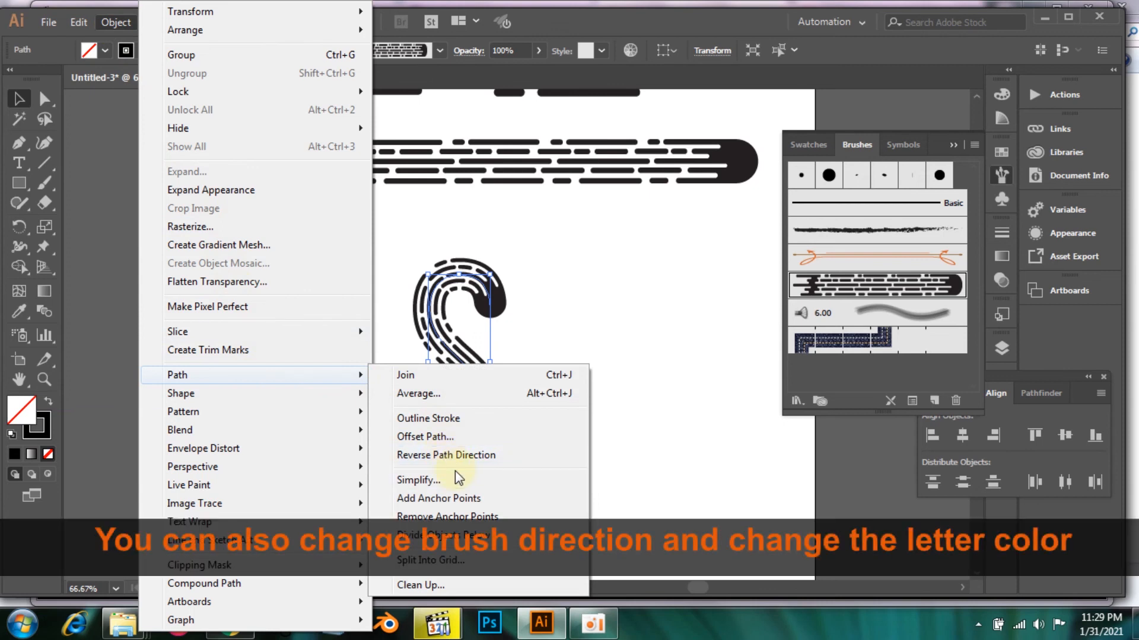
{"action": "left_click", "coordinate": [446, 455]}
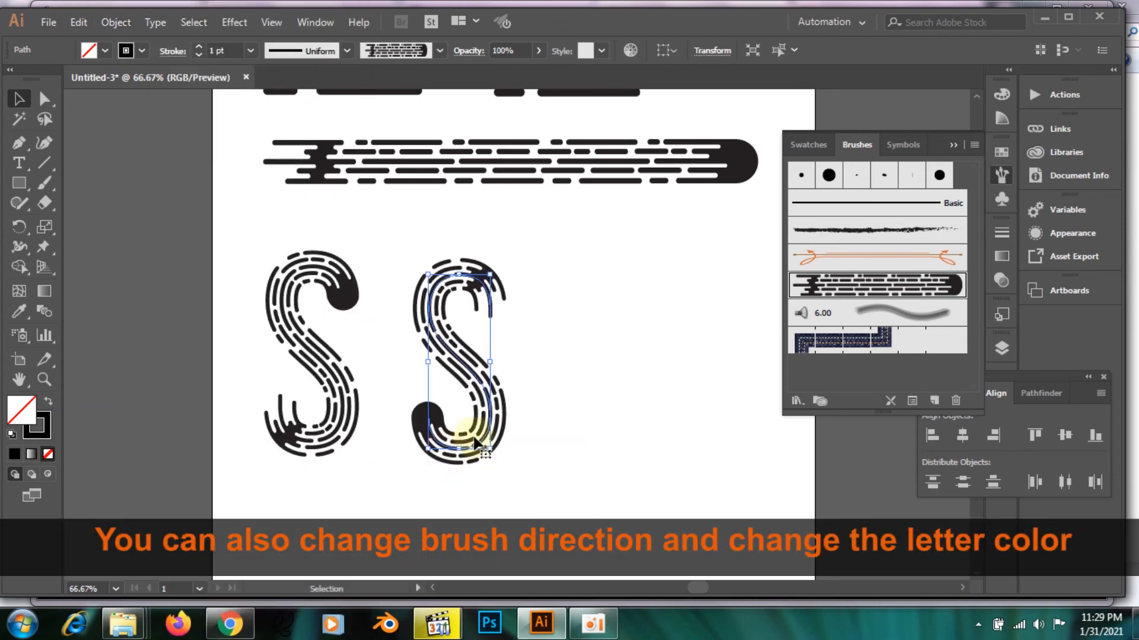
{"action": "left_click", "coordinate": [557, 305]}
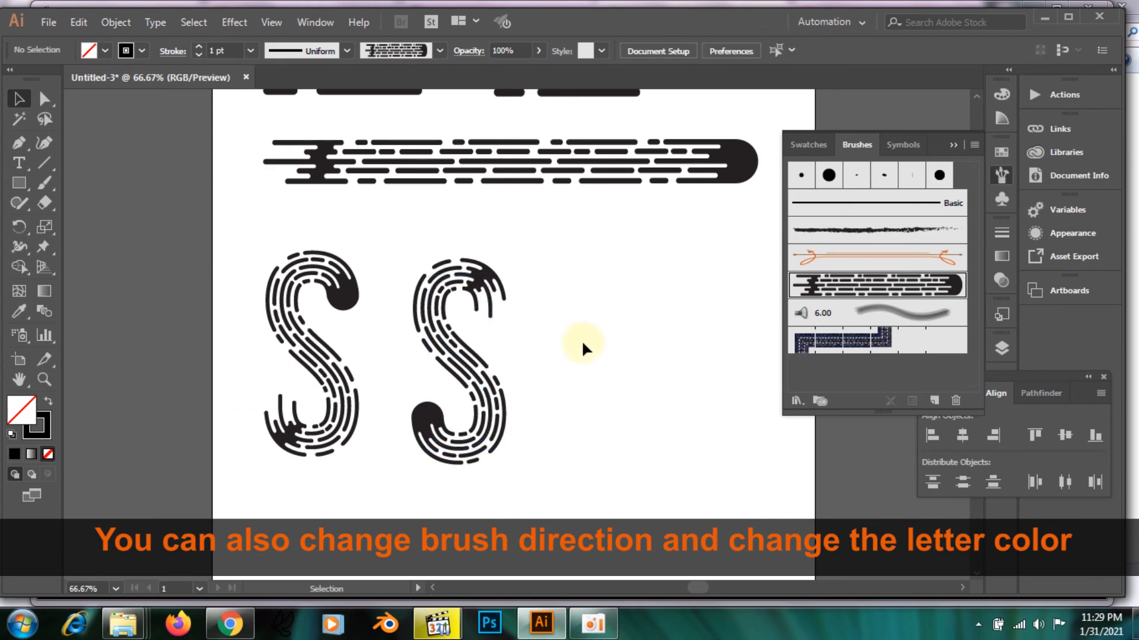
Step: Try stroke weights of 2, 3 and 0.5 pt on the right-hand S, and return it to 1 pt
{"action": "left_click", "coordinate": [481, 290]}
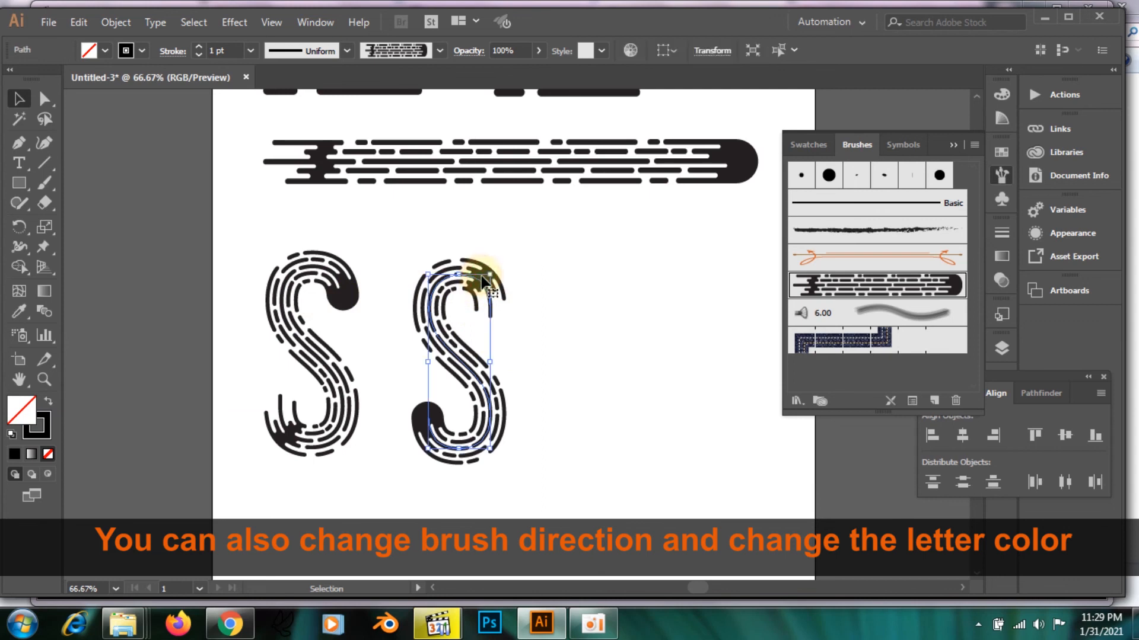
{"action": "left_click", "coordinate": [196, 47]}
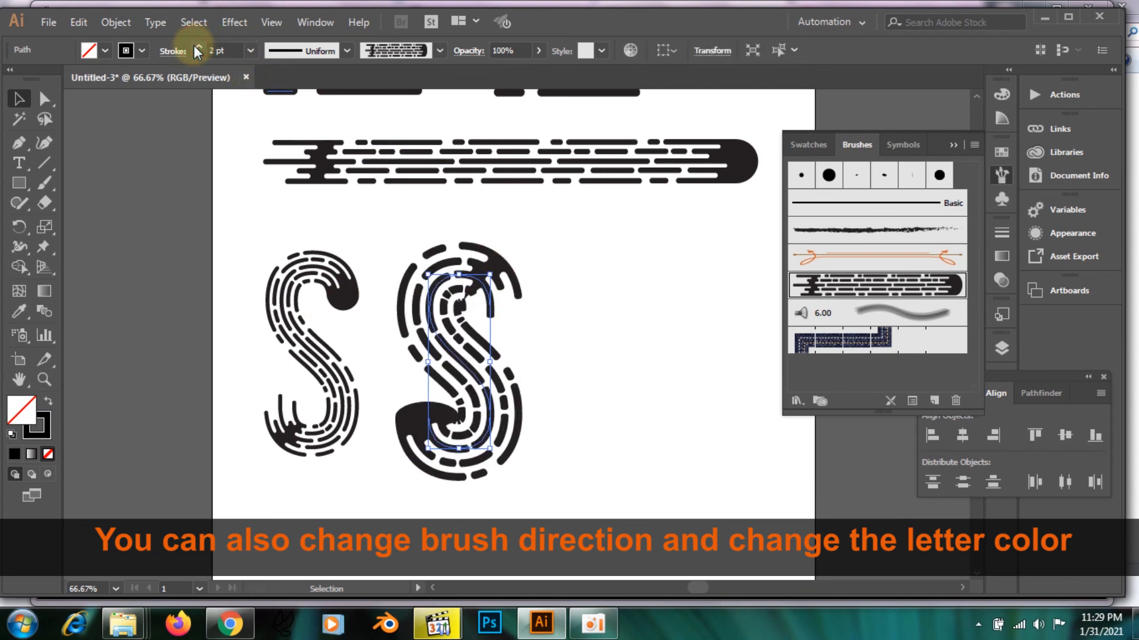
{"action": "left_click", "coordinate": [197, 47]}
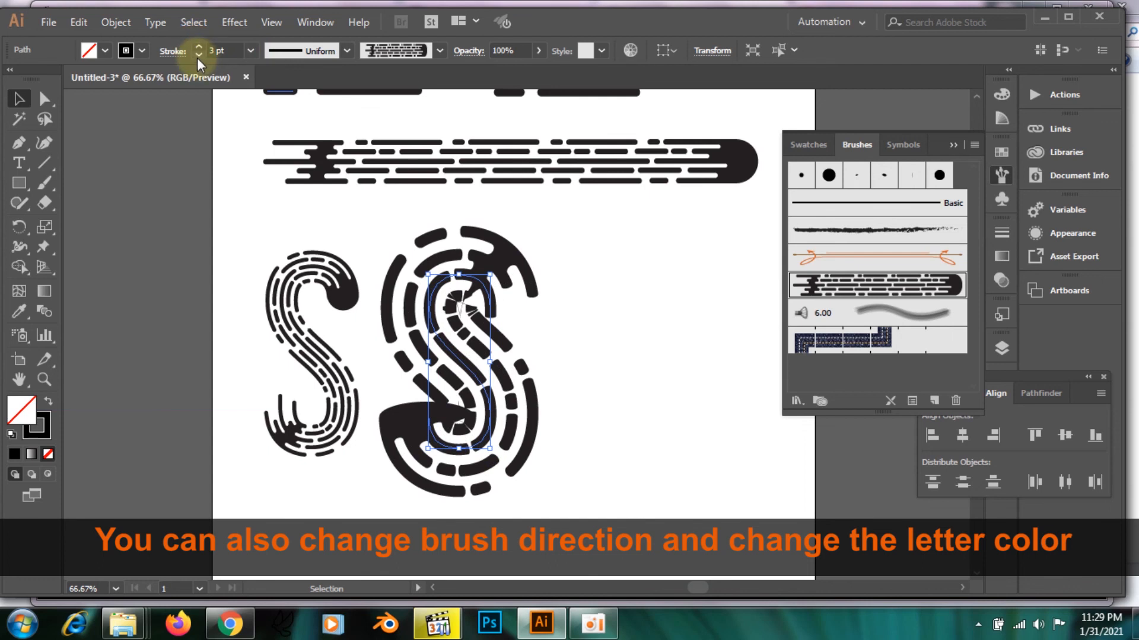
{"action": "left_click", "coordinate": [197, 58]}
{"action": "left_click", "coordinate": [197, 57]}
{"action": "left_click", "coordinate": [197, 57]}
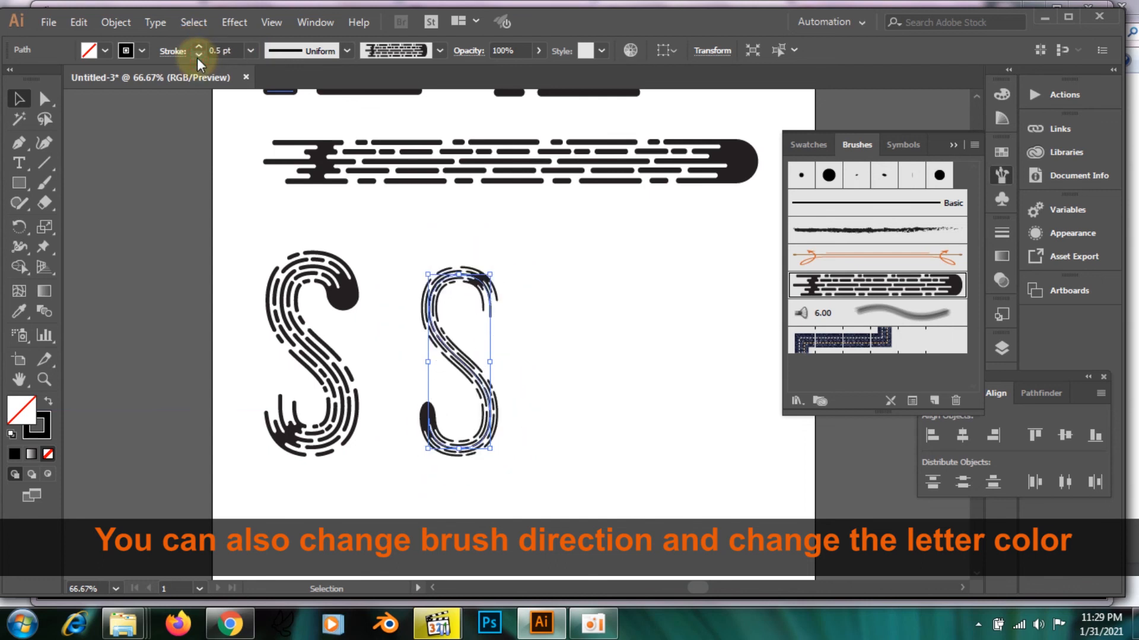
{"action": "left_click", "coordinate": [198, 45]}
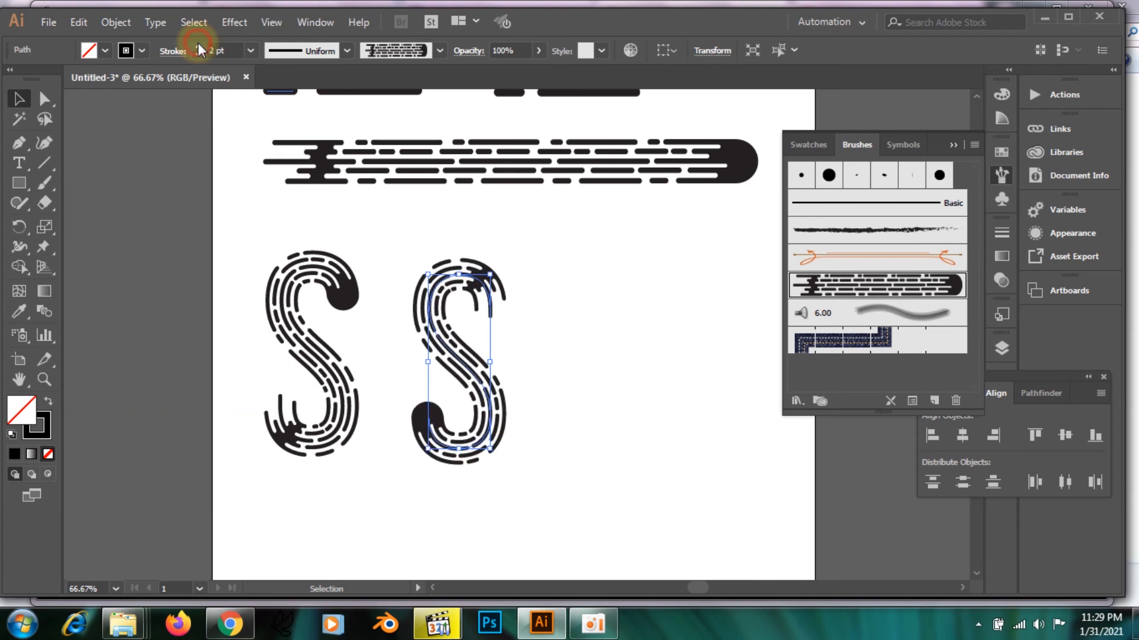
{"action": "left_click", "coordinate": [197, 55]}
Step: Fill the left-hand S with the preset linear gradient running from yellow through orange to red
{"action": "left_click_drag", "start_coordinate": [253, 231], "coordinate": [362, 490]}
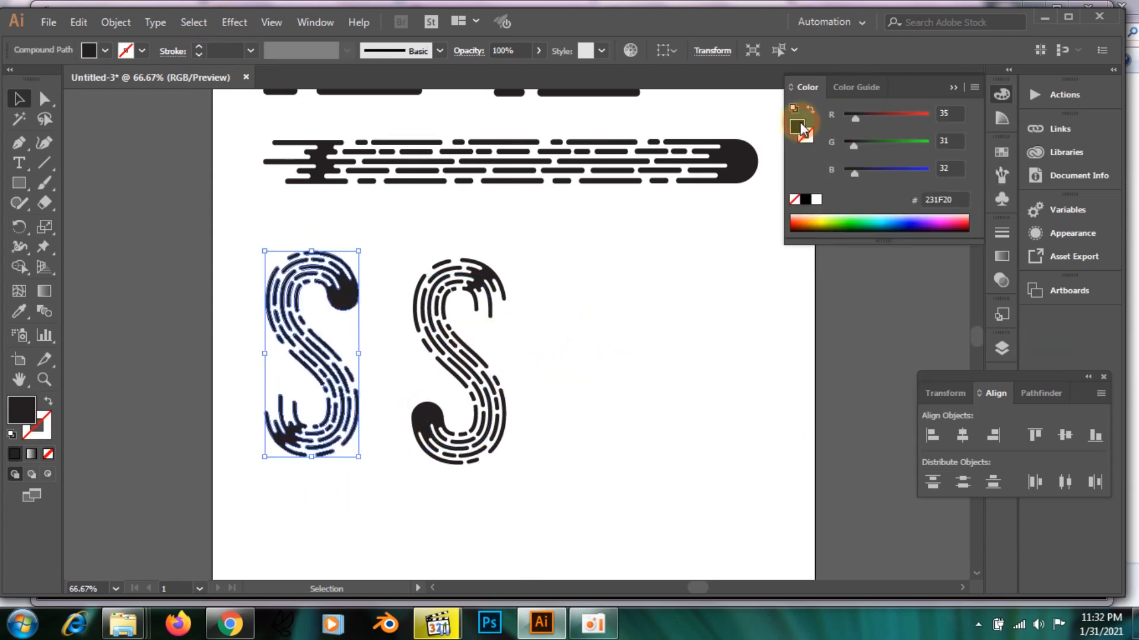
{"action": "left_click", "coordinate": [1002, 256]}
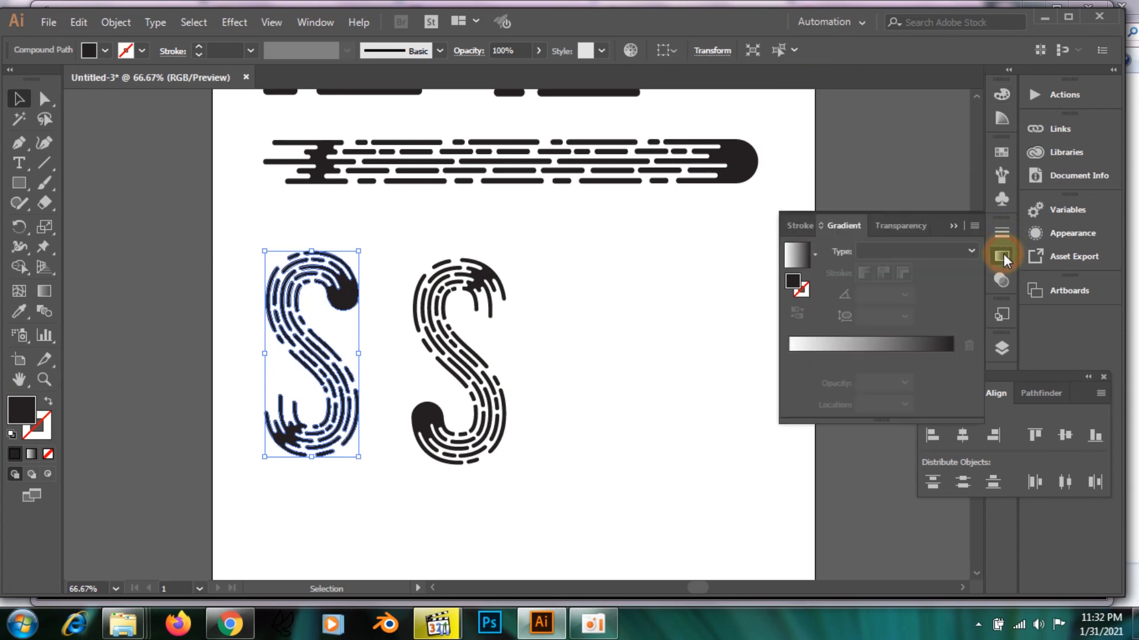
{"action": "left_click", "coordinate": [816, 254]}
{"action": "left_click", "coordinate": [702, 286]}
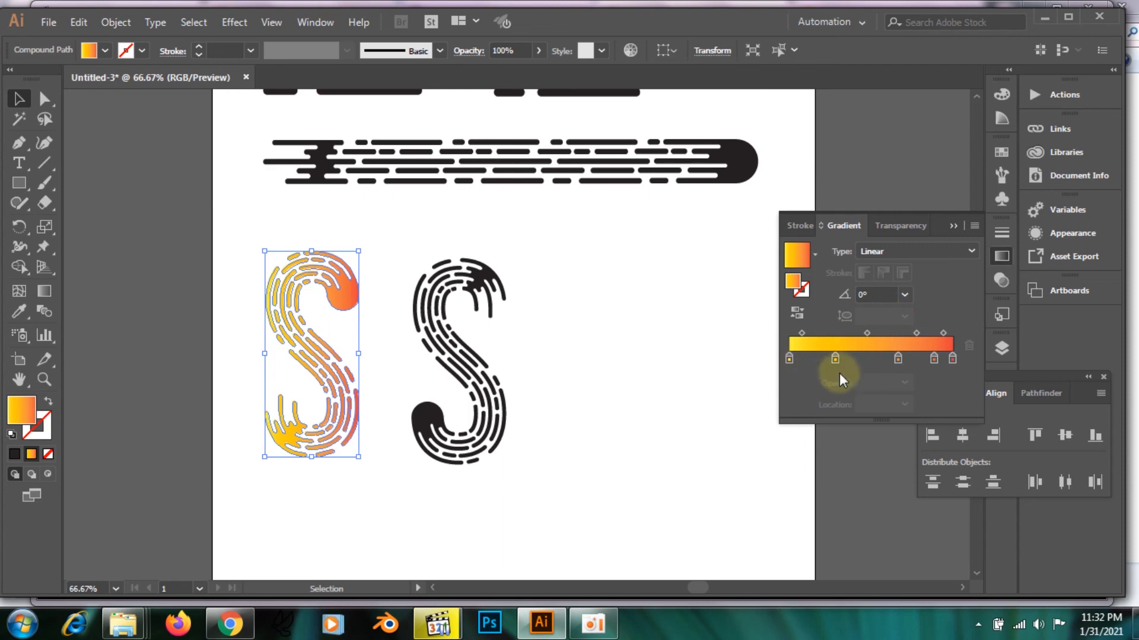
Step: Shift the third and fourth gradient stops slightly left, and recolour the first stop pink and the second C=10 M=100 Y=50 K=0
{"action": "left_click", "coordinate": [896, 360]}
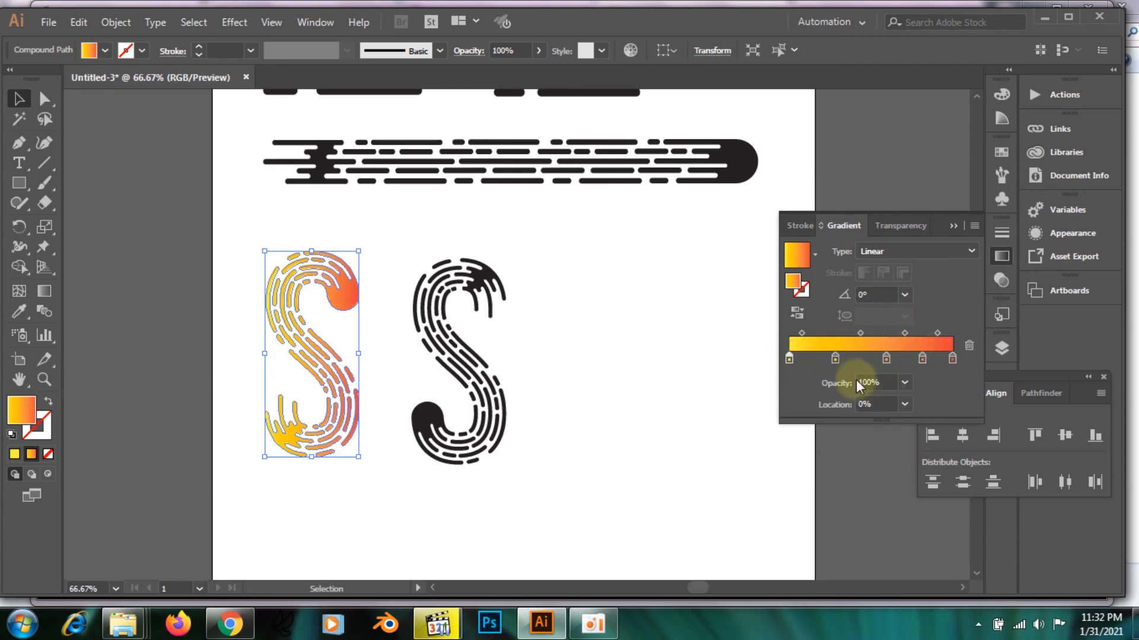
{"action": "double_click", "coordinate": [788, 359]}
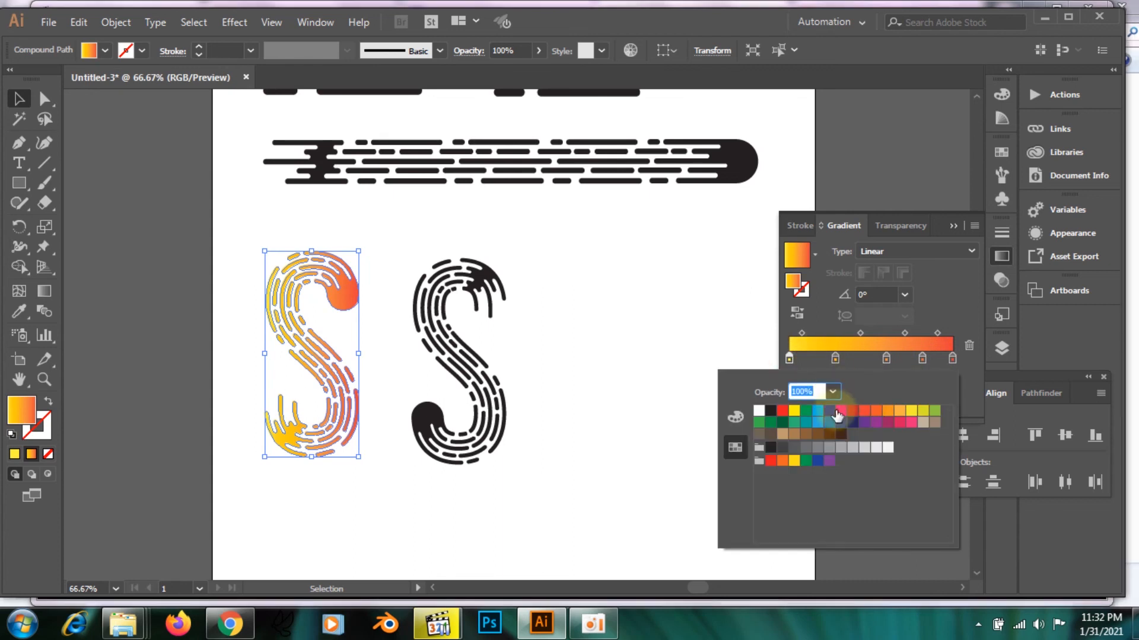
{"action": "left_click", "coordinate": [911, 422]}
{"action": "double_click", "coordinate": [835, 359]}
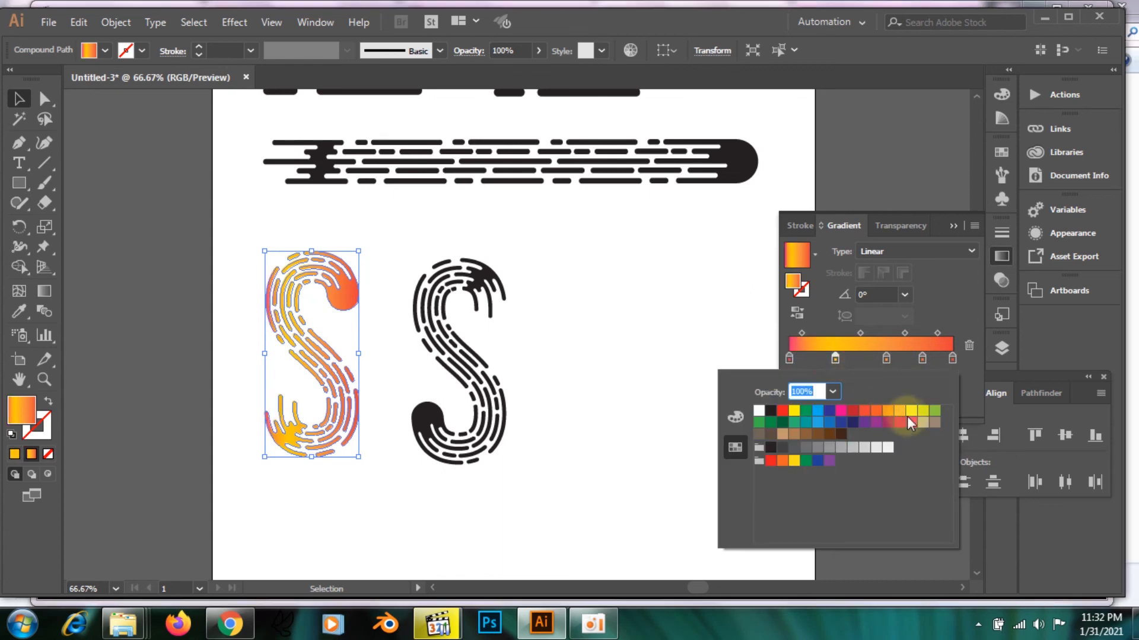
{"action": "left_click", "coordinate": [899, 423]}
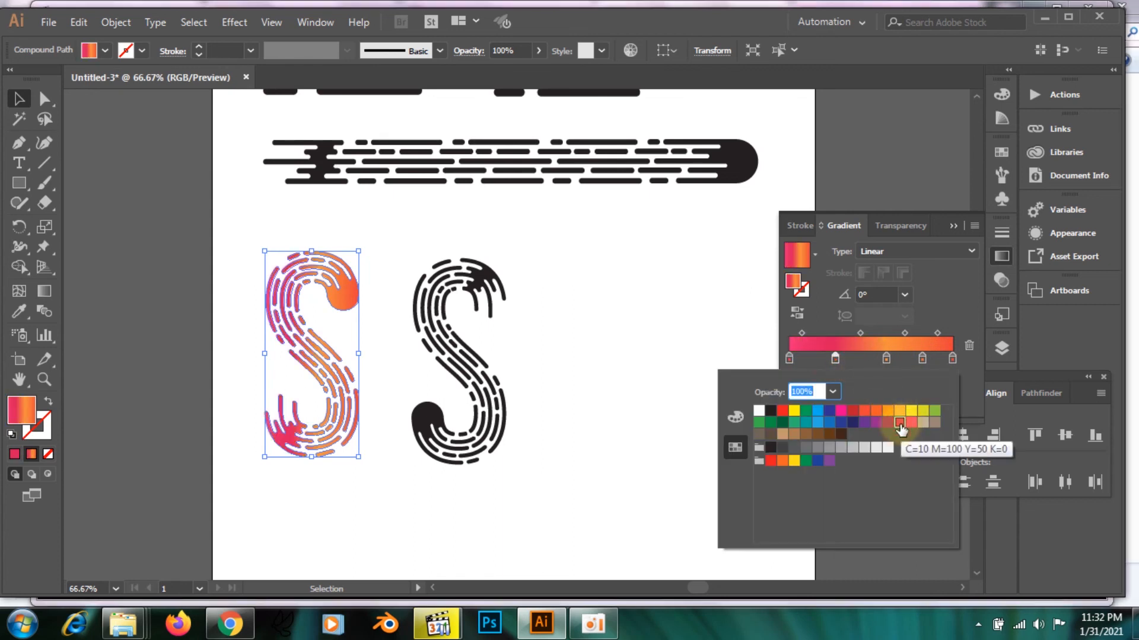
Step: Recolour the fourth gradient stop purple and the last stop dark violet
{"action": "double_click", "coordinate": [922, 360]}
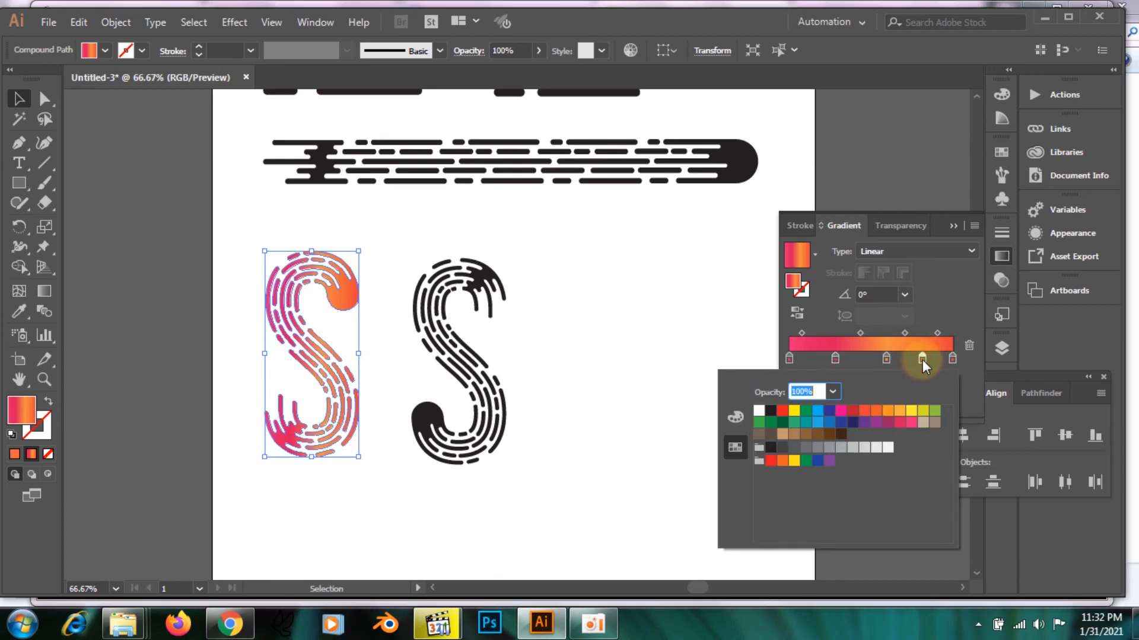
{"action": "left_click", "coordinate": [875, 422]}
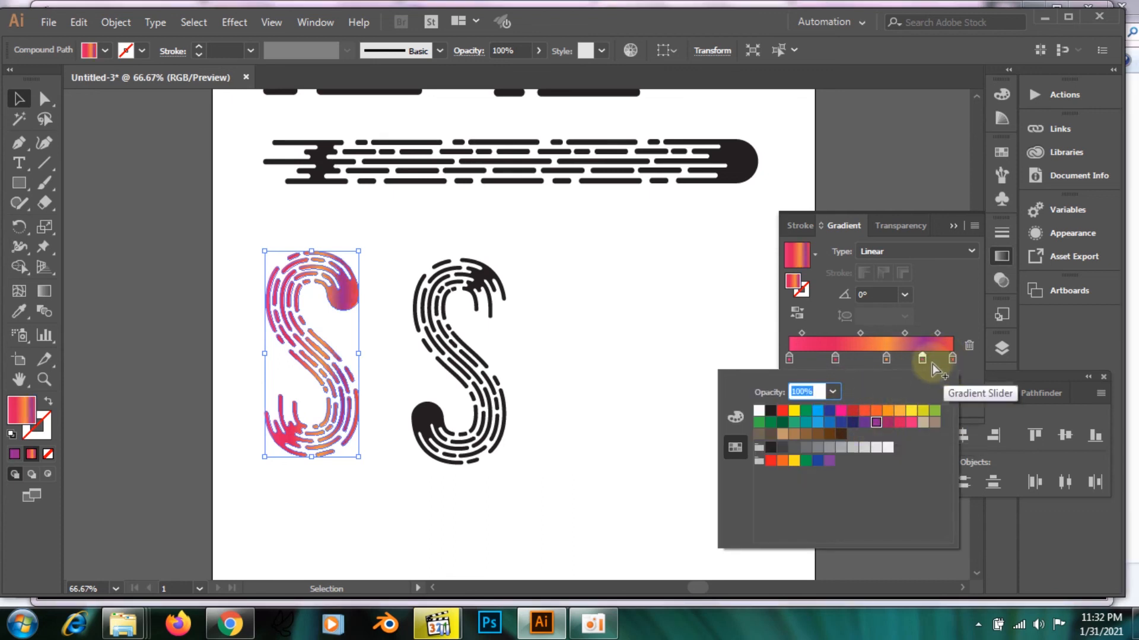
{"action": "left_click", "coordinate": [952, 360]}
{"action": "left_click", "coordinate": [952, 360]}
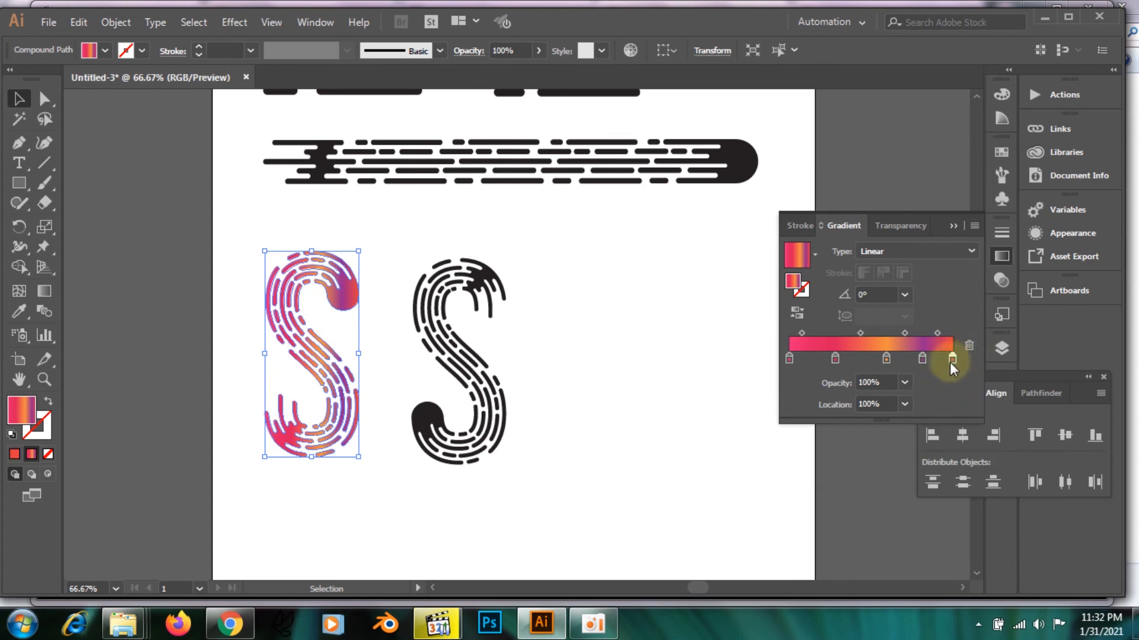
{"action": "double_click", "coordinate": [952, 362]}
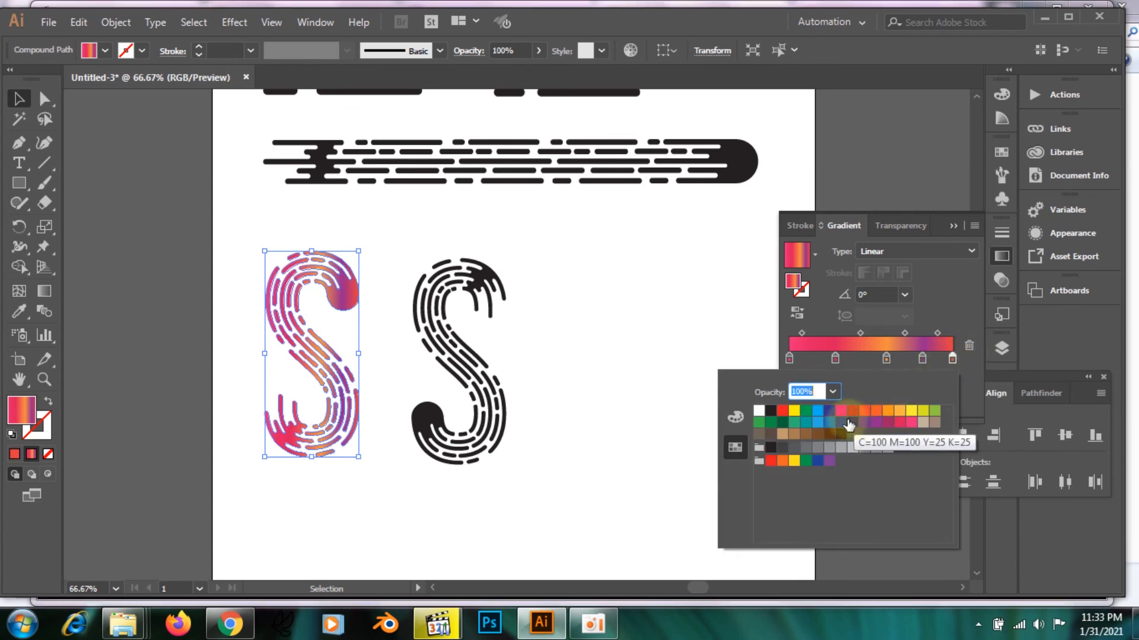
{"action": "left_click", "coordinate": [868, 424]}
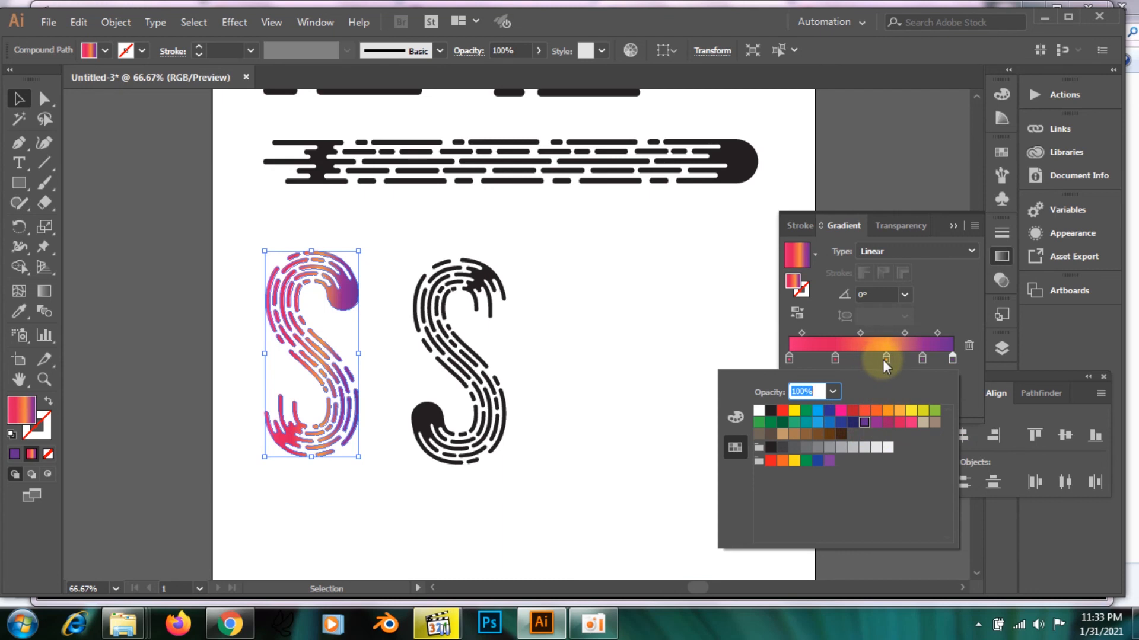
Step: Move the second gradient stop to about 15.5% and the orange middle stop further towards the start of the gradient
{"action": "left_click", "coordinate": [837, 359]}
{"action": "left_click_drag", "start_coordinate": [837, 360], "coordinate": [816, 361]}
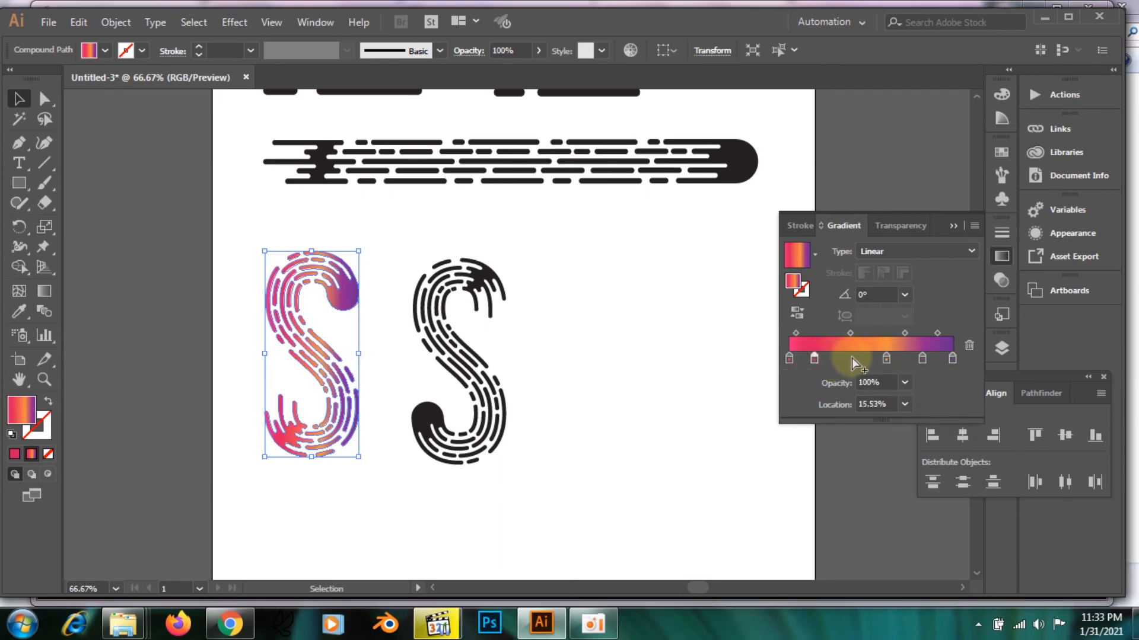
{"action": "left_click_drag", "start_coordinate": [886, 359], "coordinate": [1124, 358]}
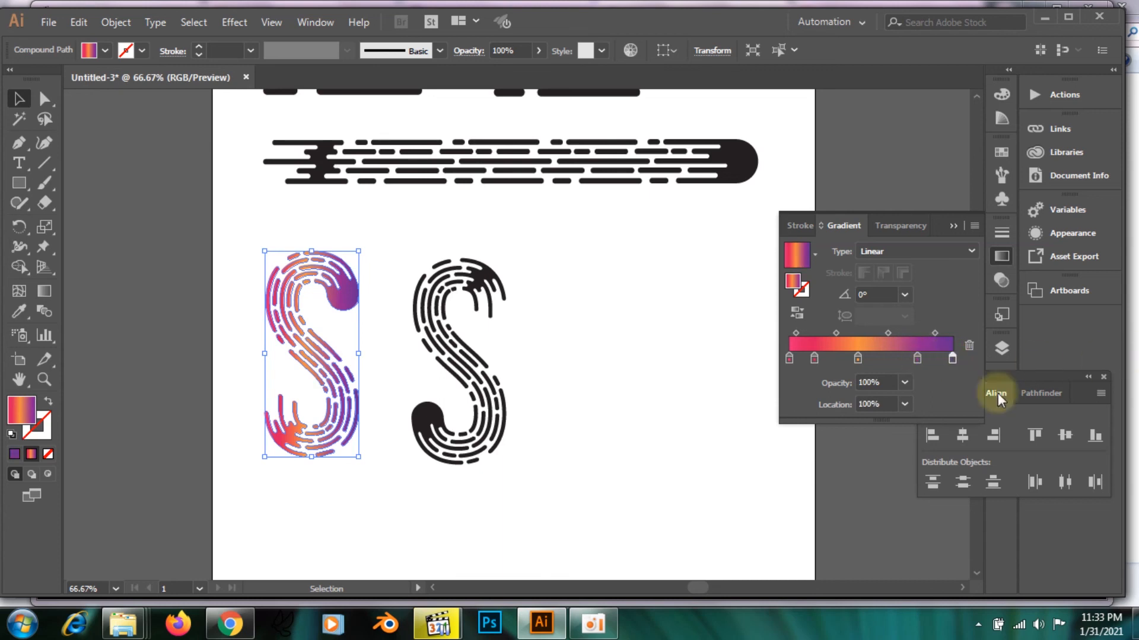
Step: Set the last gradient stop to 50% opacity and recolour it with the C=10 M=100 Y=50 K=0 swatch
{"action": "left_click", "coordinate": [904, 382]}
{"action": "left_click", "coordinate": [935, 489]}
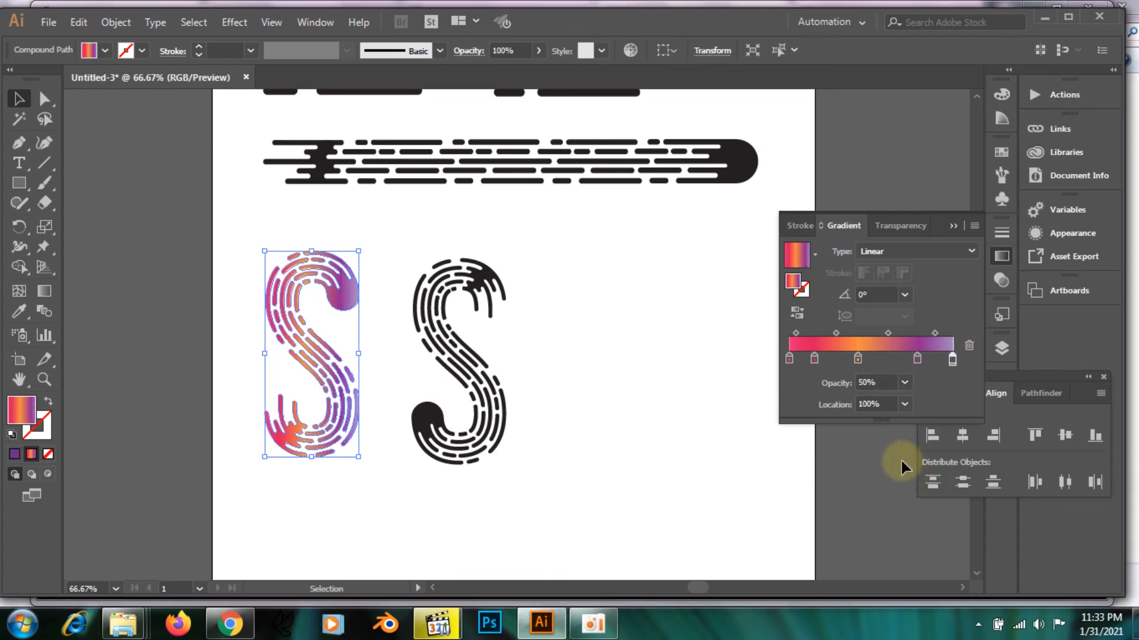
{"action": "double_click", "coordinate": [953, 358]}
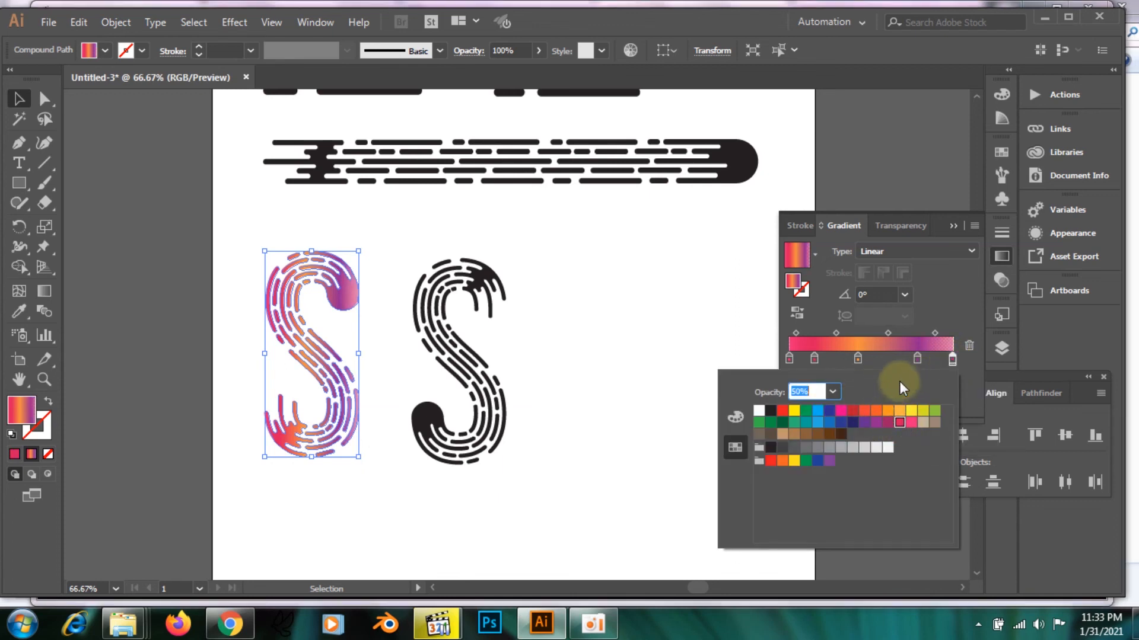
Step: Swap the last two gradient stops so purple ends the gradient, and open the colour swatches of the half-transparent stop
{"action": "left_click", "coordinate": [916, 358]}
{"action": "left_click_drag", "start_coordinate": [952, 359], "coordinate": [988, 357]}
{"action": "left_click_drag", "start_coordinate": [906, 359], "coordinate": [919, 358]}
{"action": "double_click", "coordinate": [918, 359]}
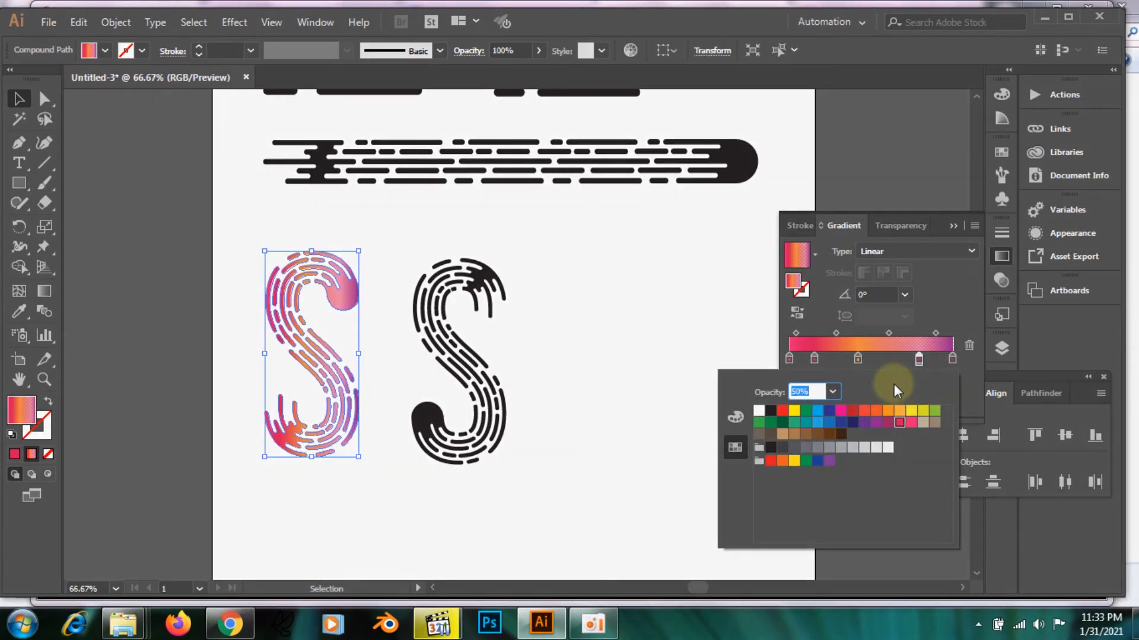